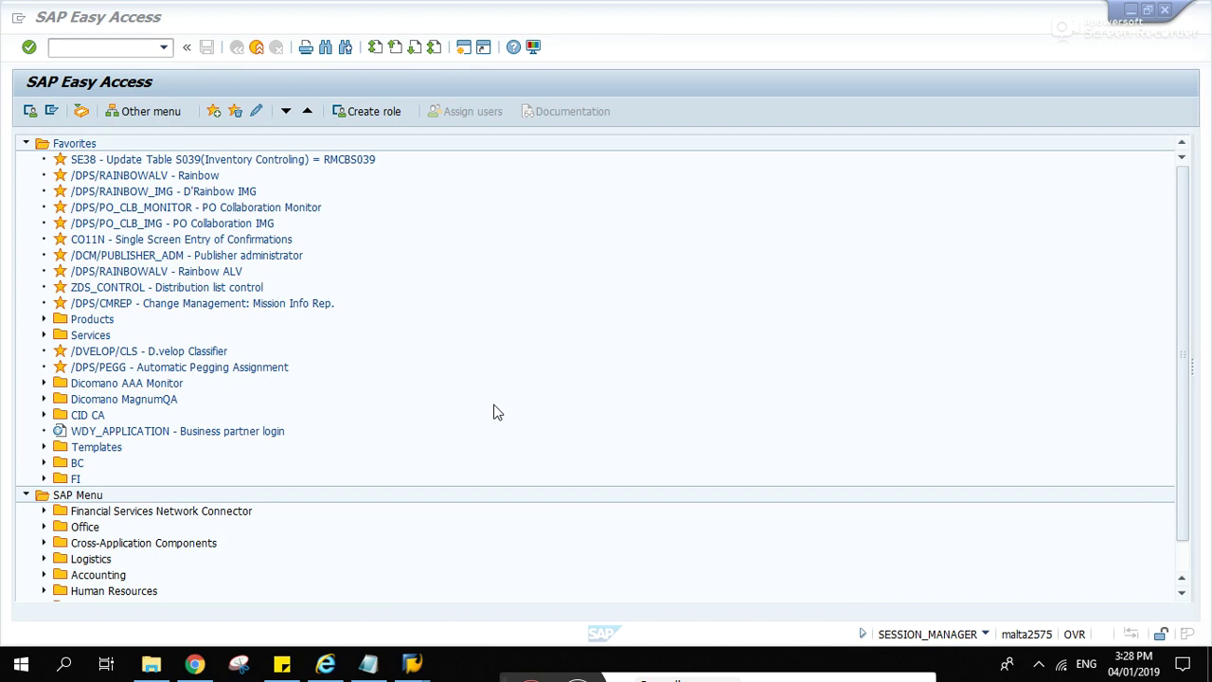
Open sales order 4969 in VA03 and display its document flow.
click(130, 50)
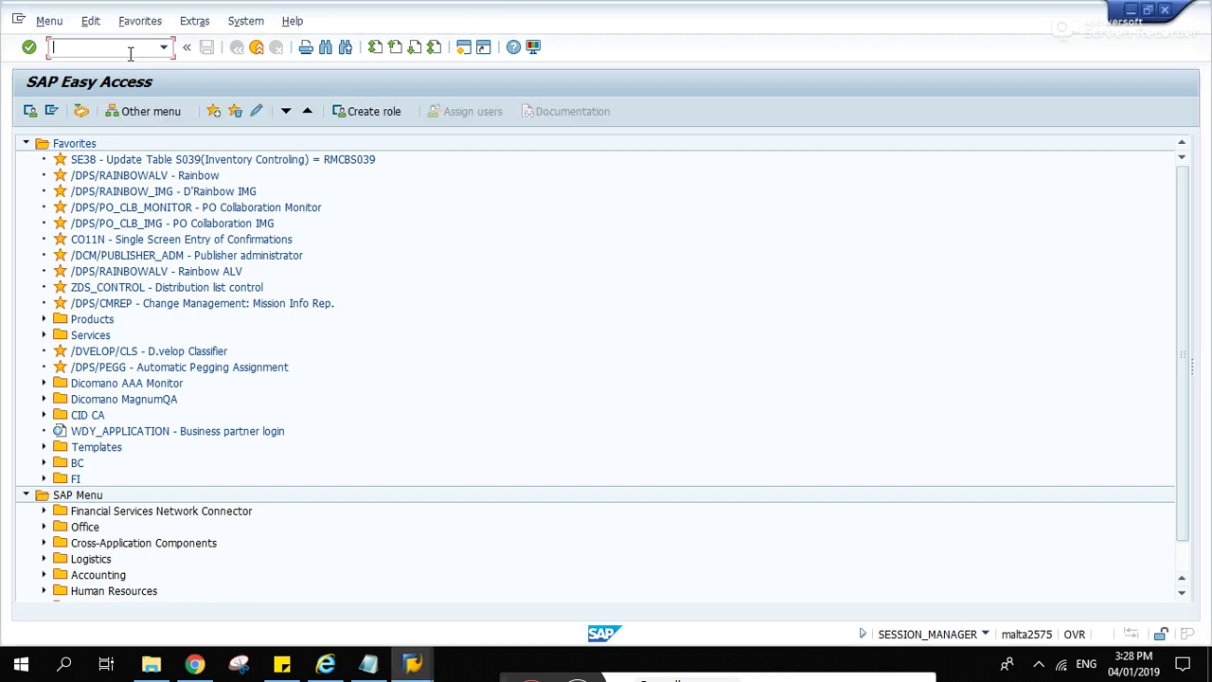
text(/nva03)
key(Return)
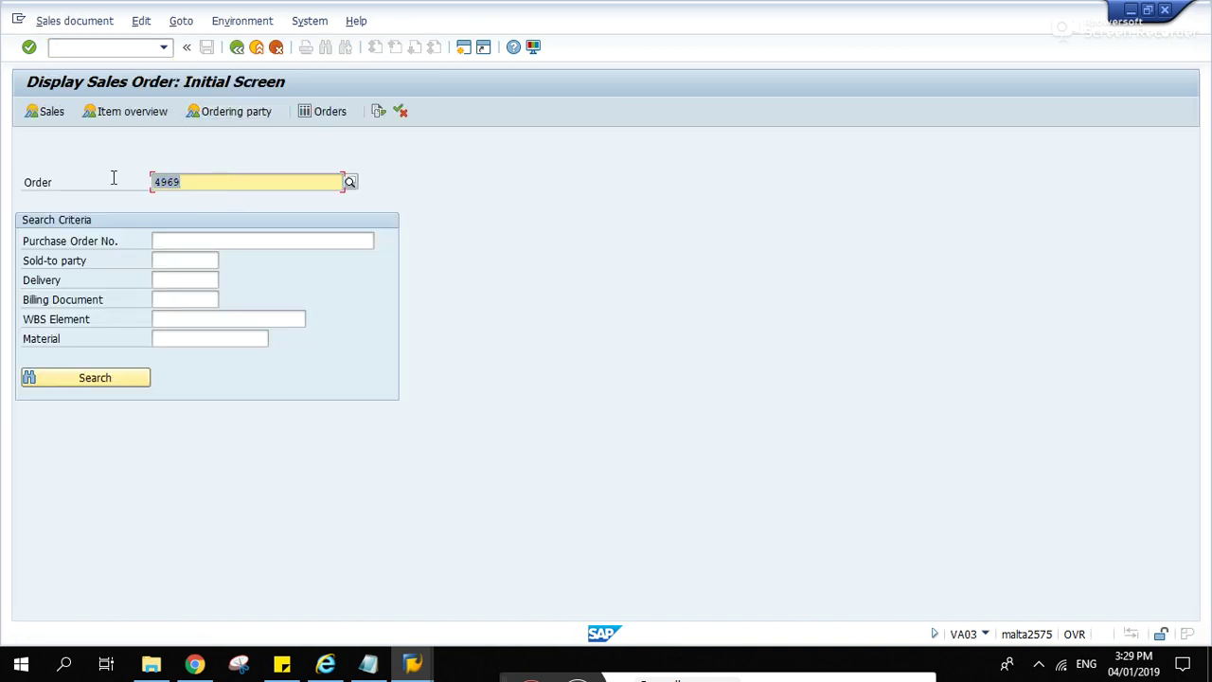
click(201, 184)
drag(201, 184, 138, 183)
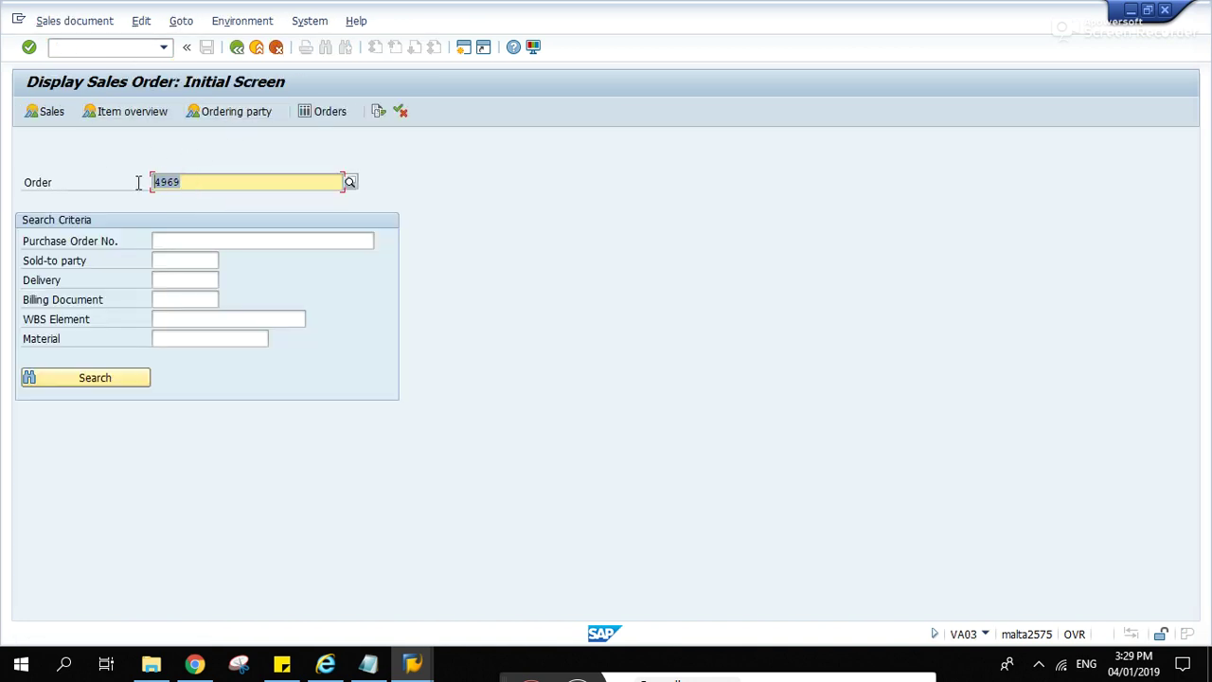
click(377, 112)
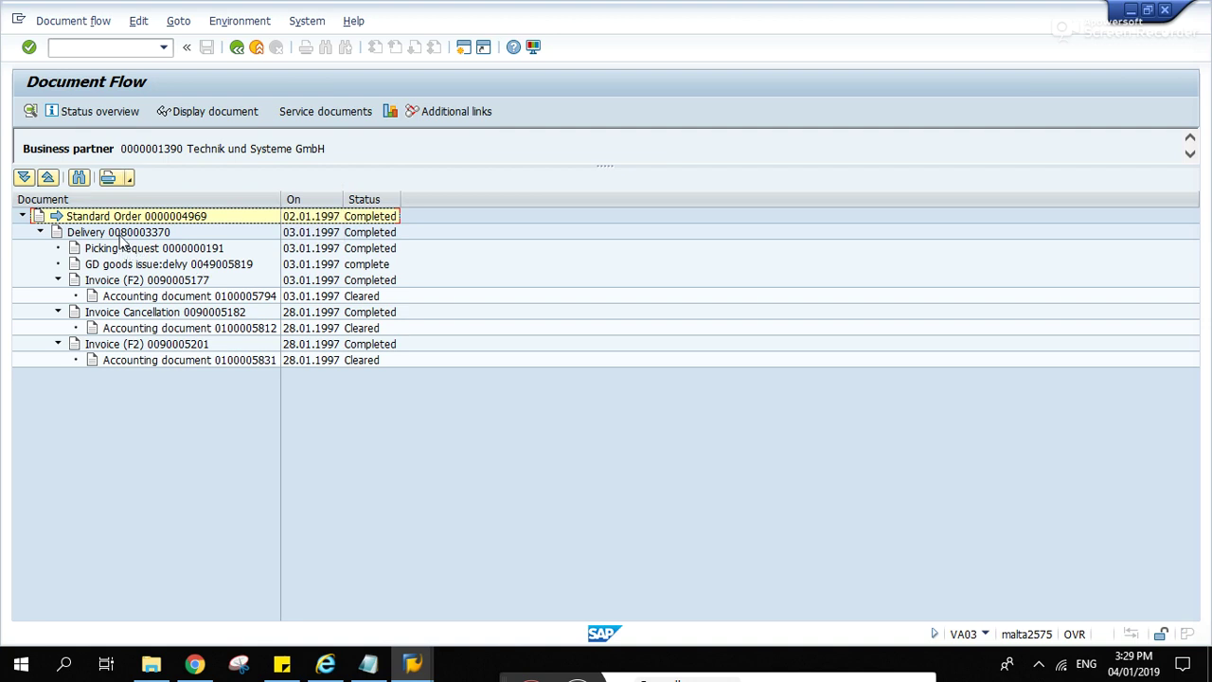
click(120, 236)
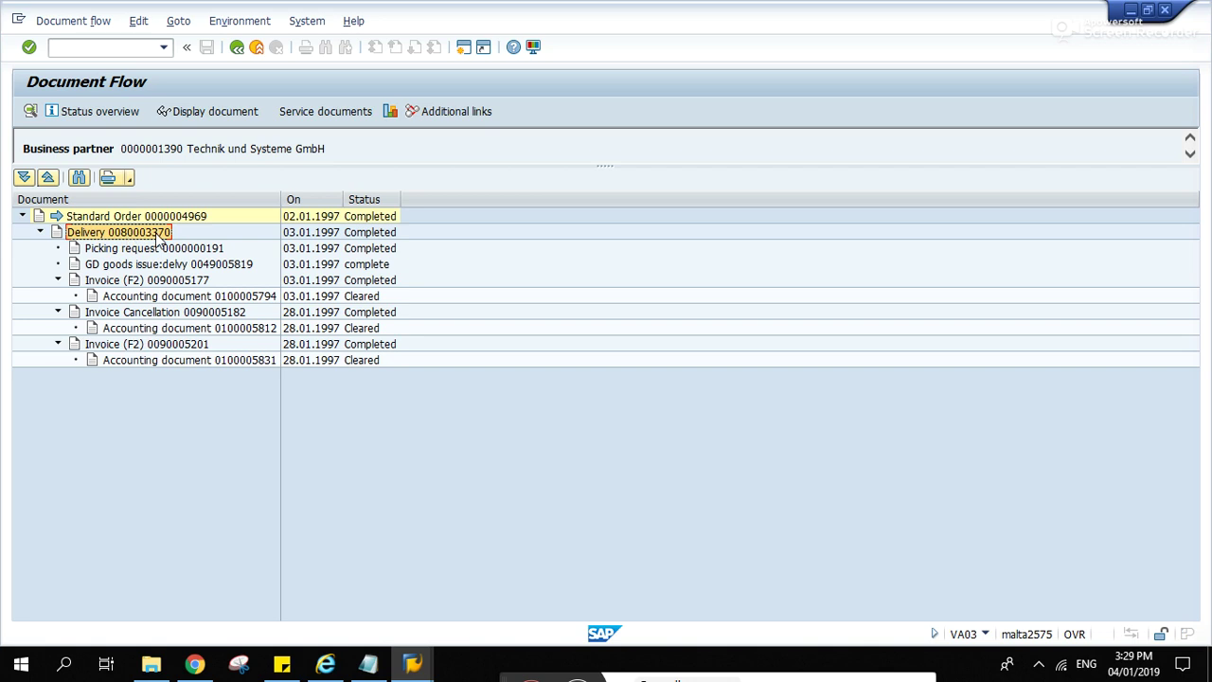
click(208, 119)
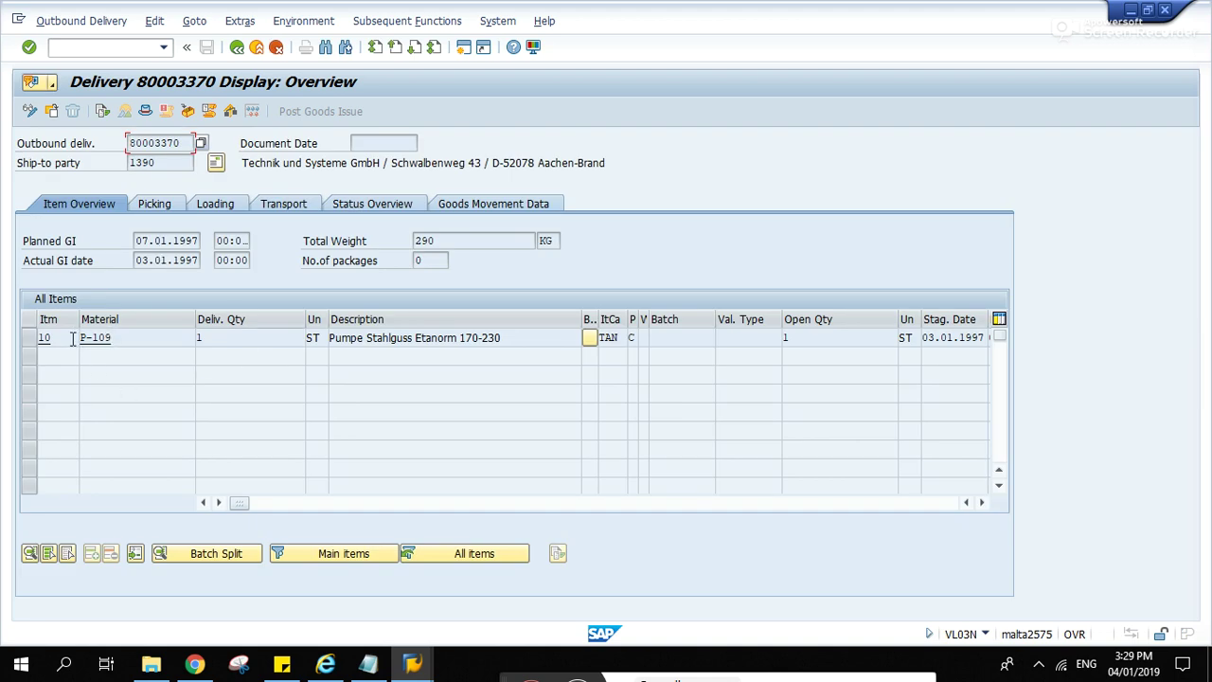
Open item 10's details and inspect transportation group 0001 on its Material tab.
double_click(141, 337)
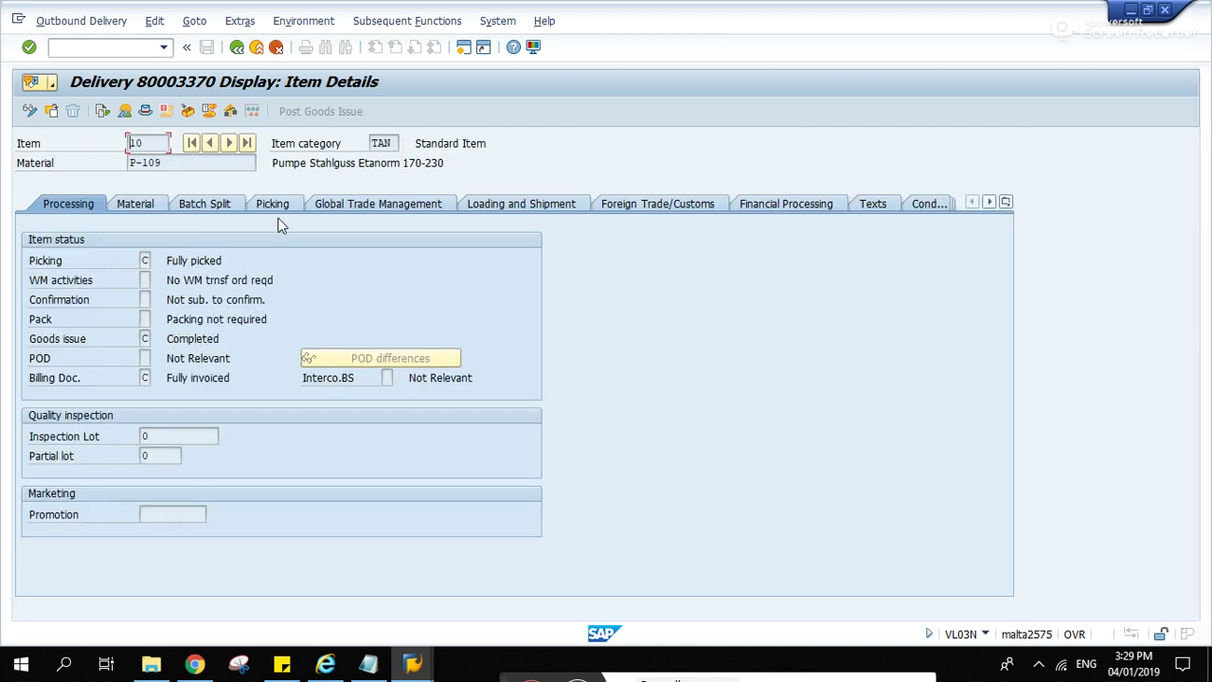
click(989, 202)
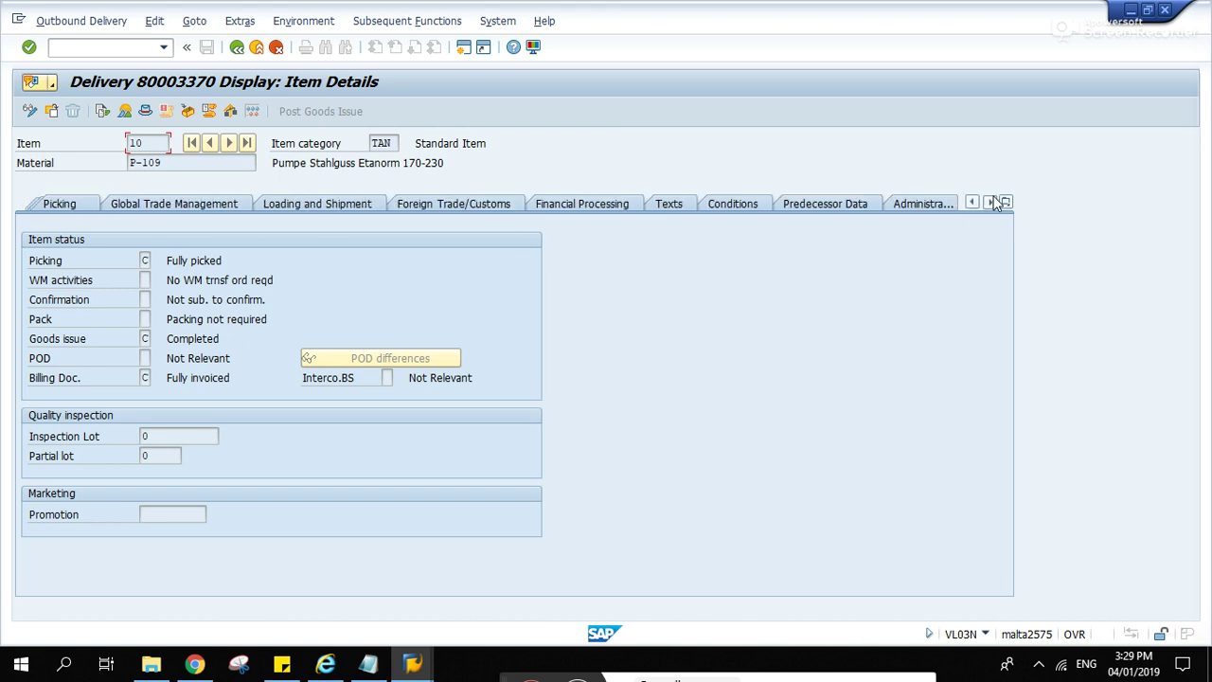
click(989, 201)
click(971, 201)
click(971, 202)
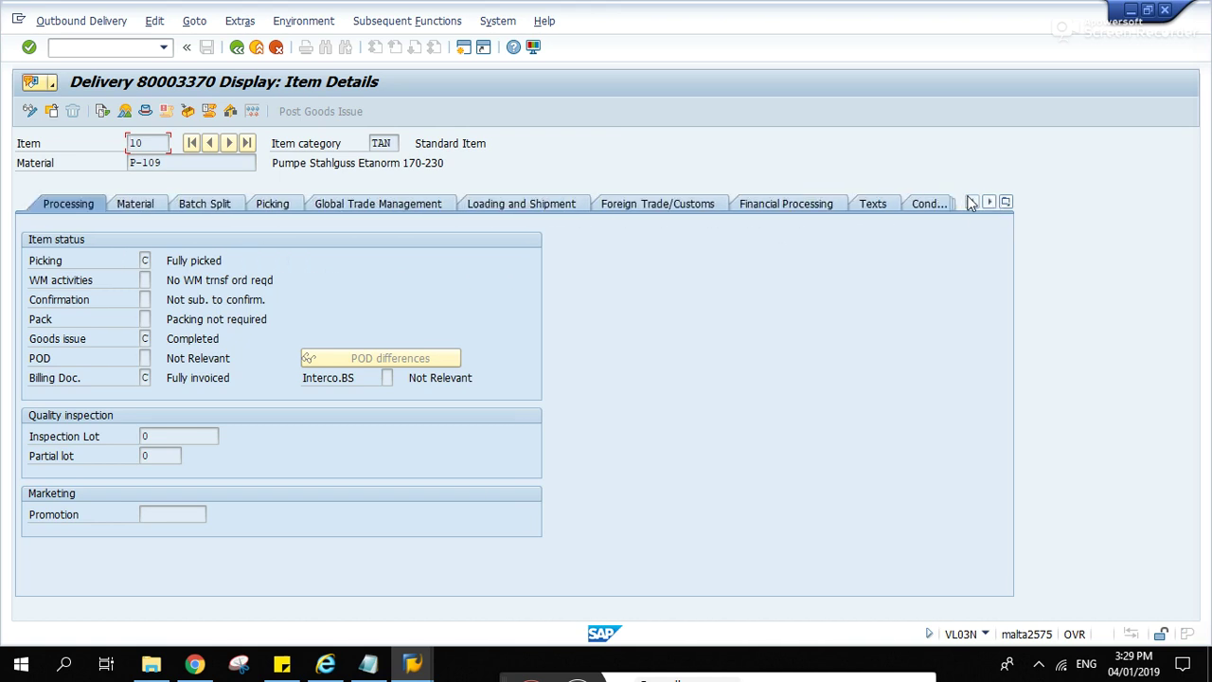
click(138, 210)
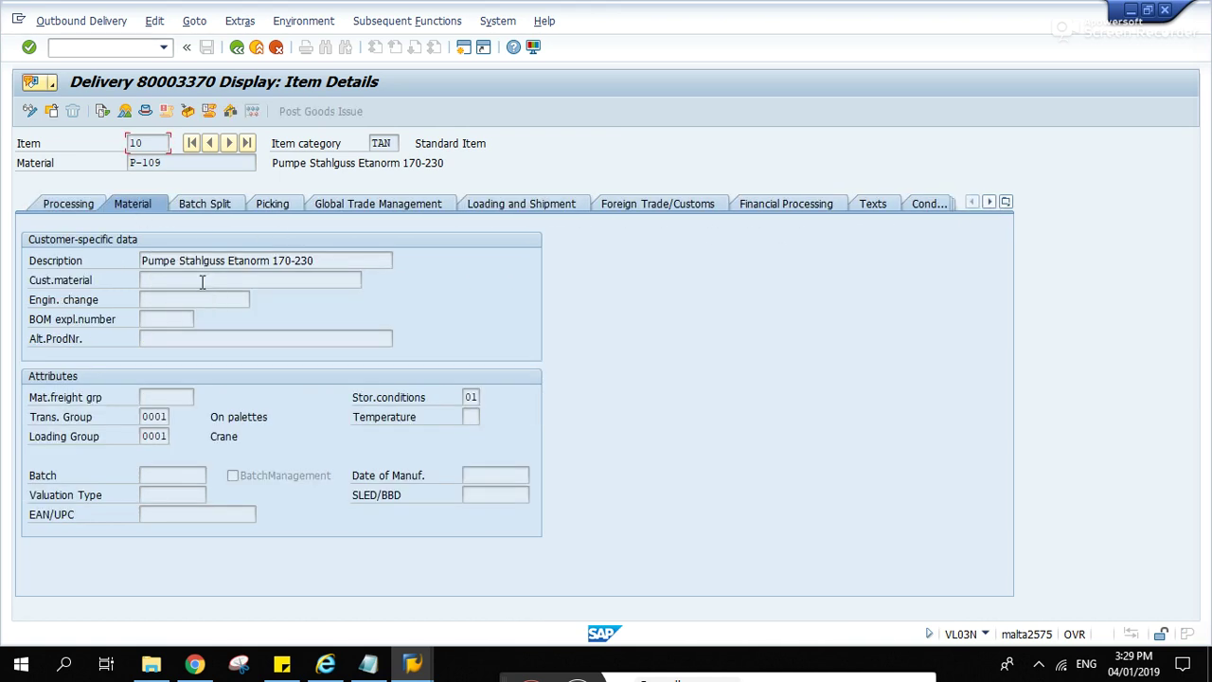
double_click(144, 416)
key(F1)
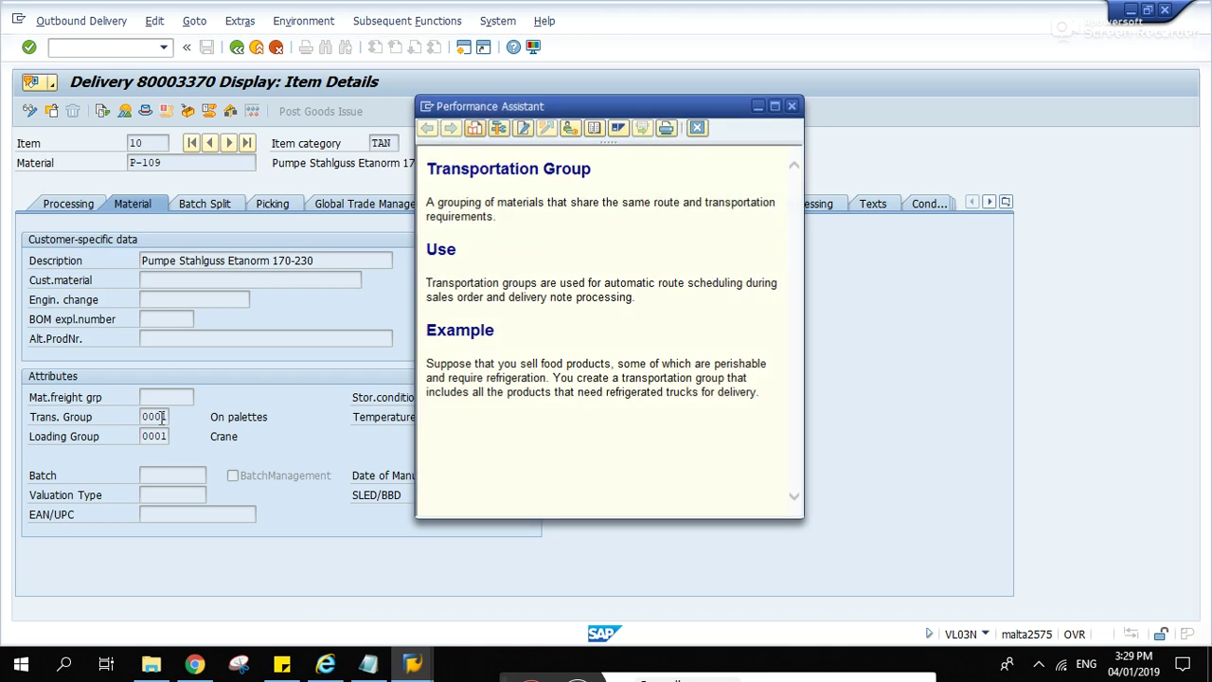
click(496, 130)
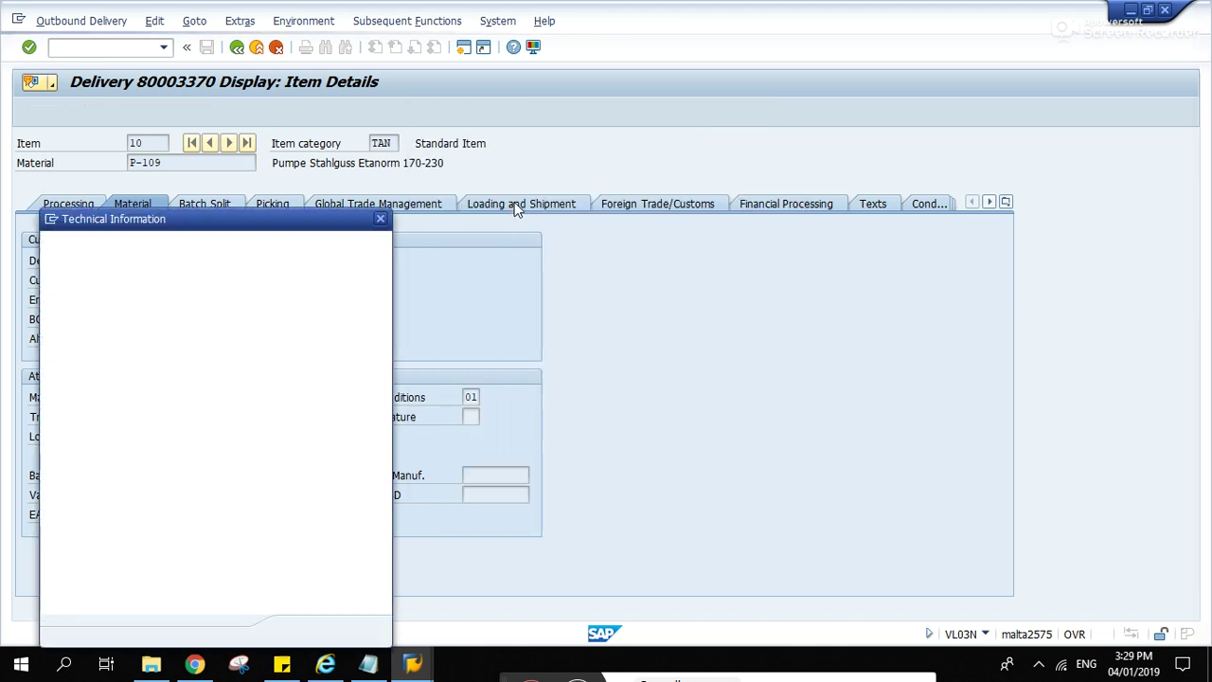
drag(242, 230, 637, 106)
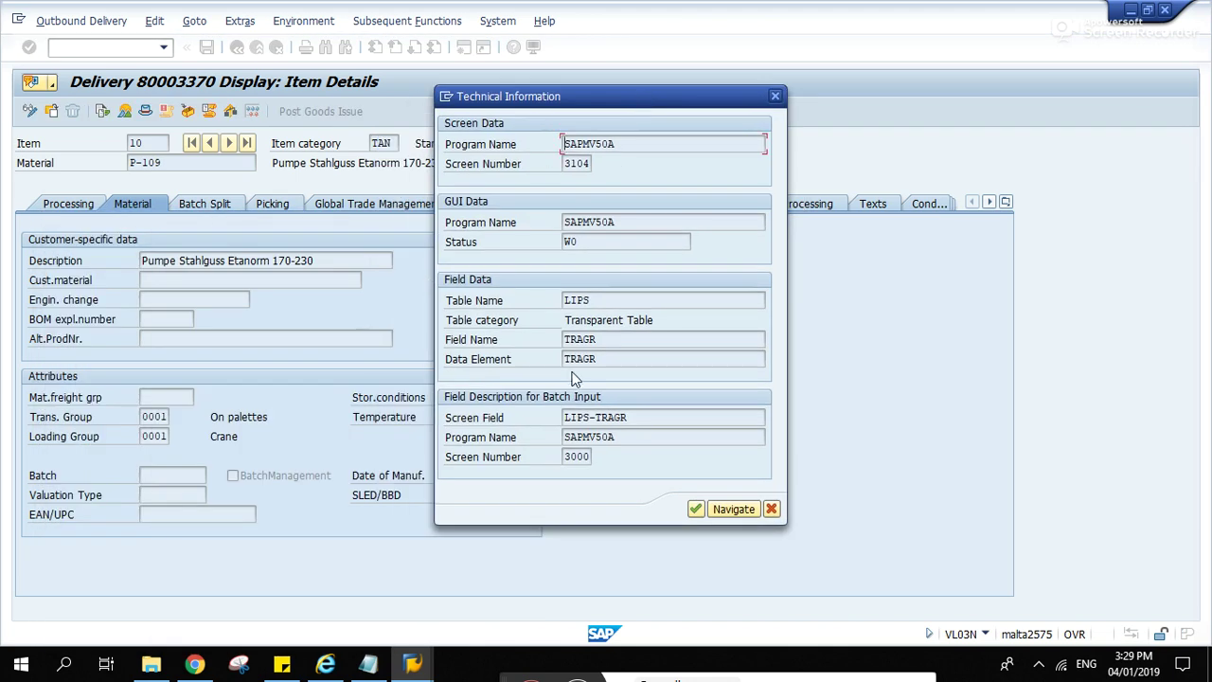
drag(592, 301, 527, 301)
drag(598, 418, 648, 417)
click(772, 509)
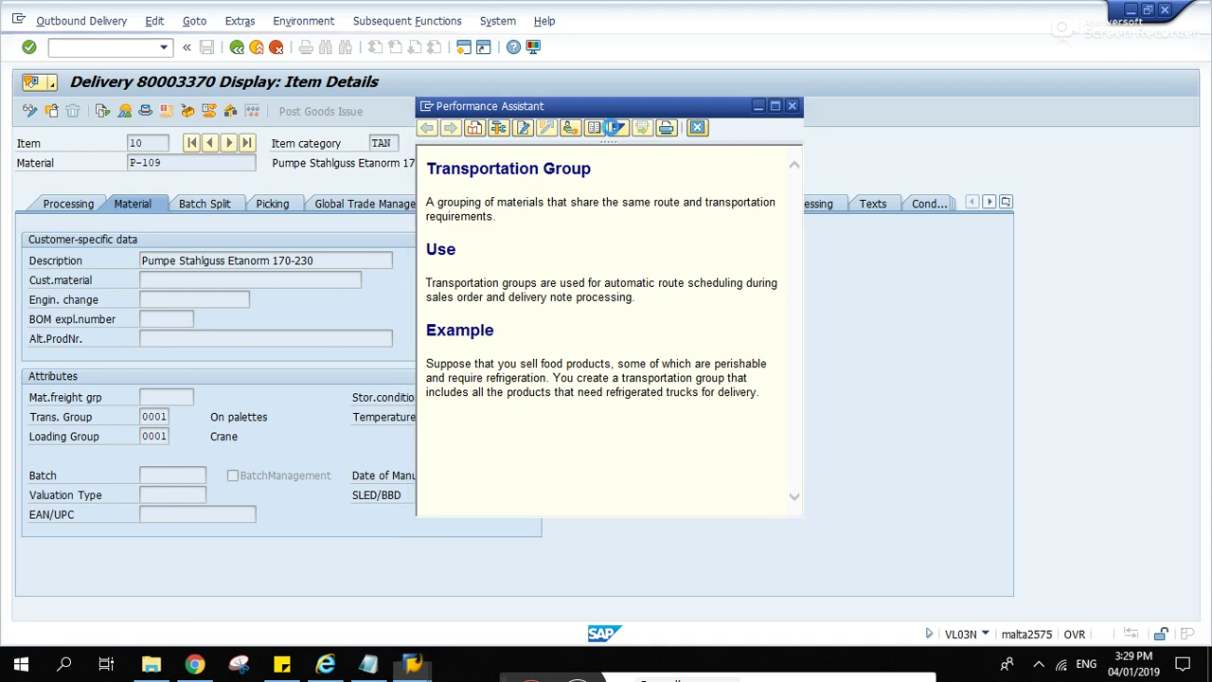
click(697, 126)
click(236, 48)
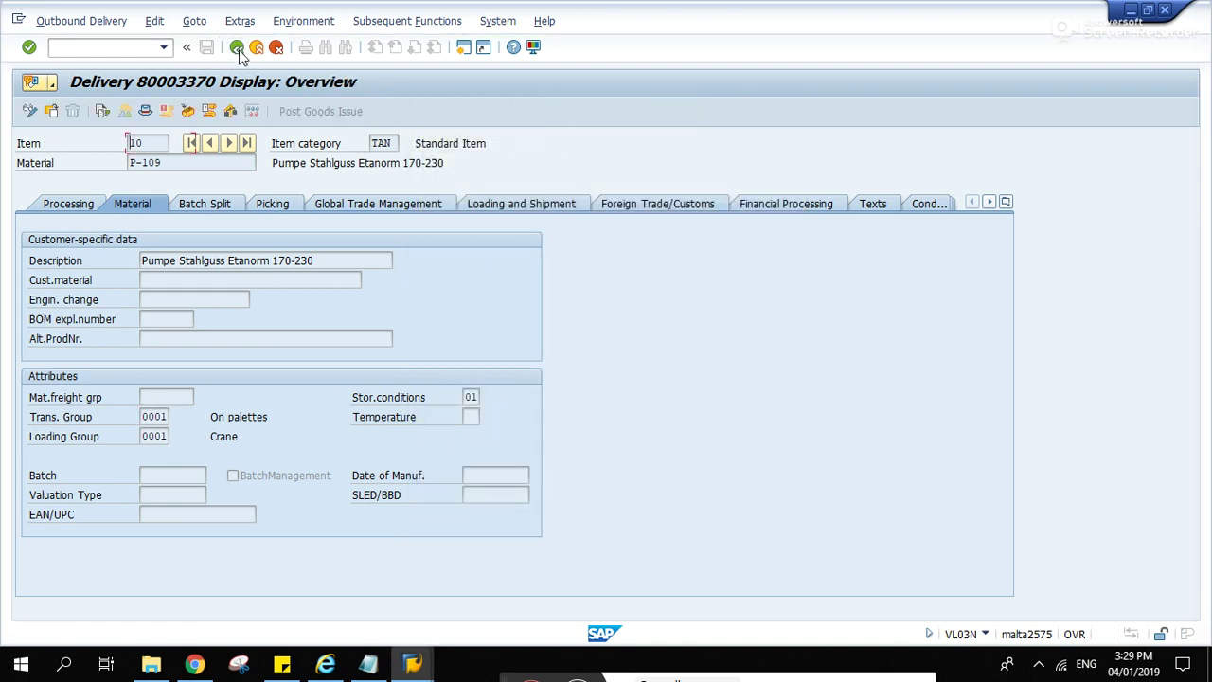
click(236, 47)
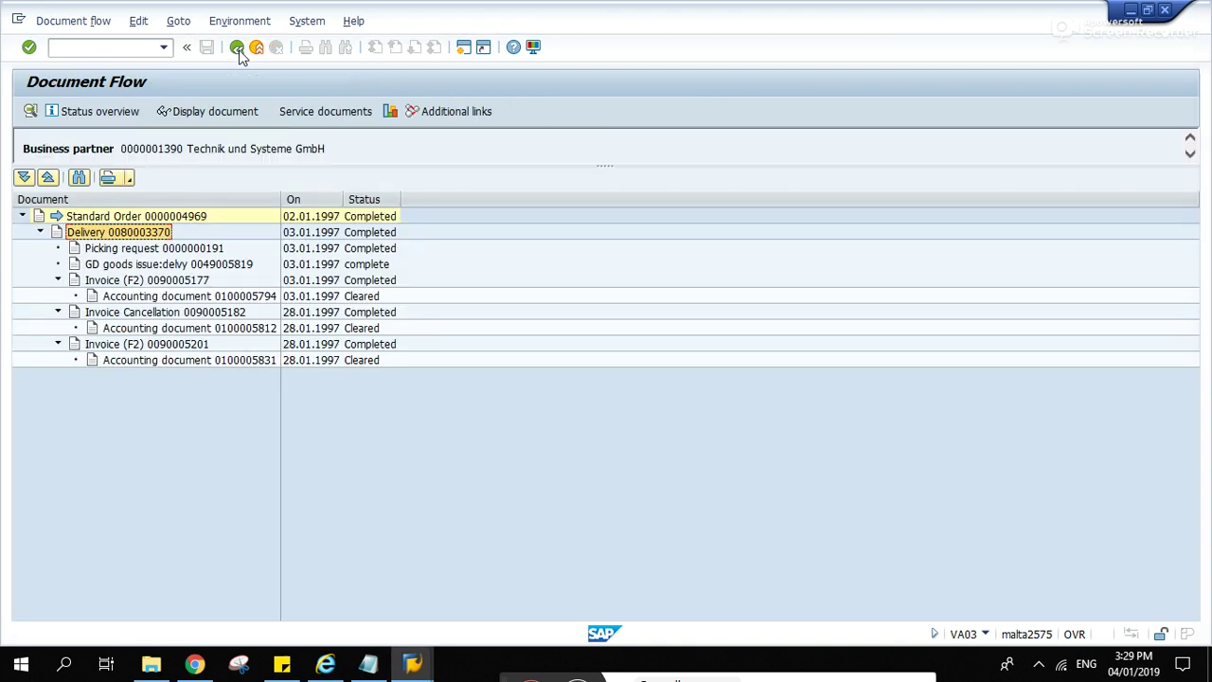
click(238, 48)
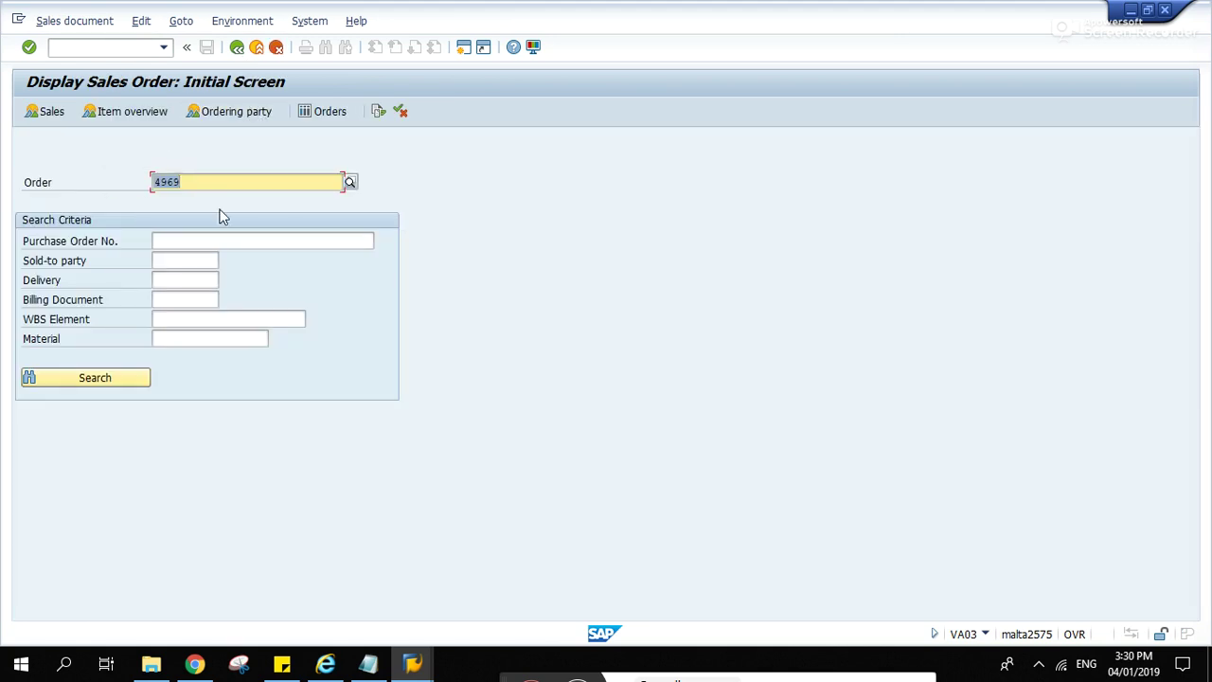
click(378, 112)
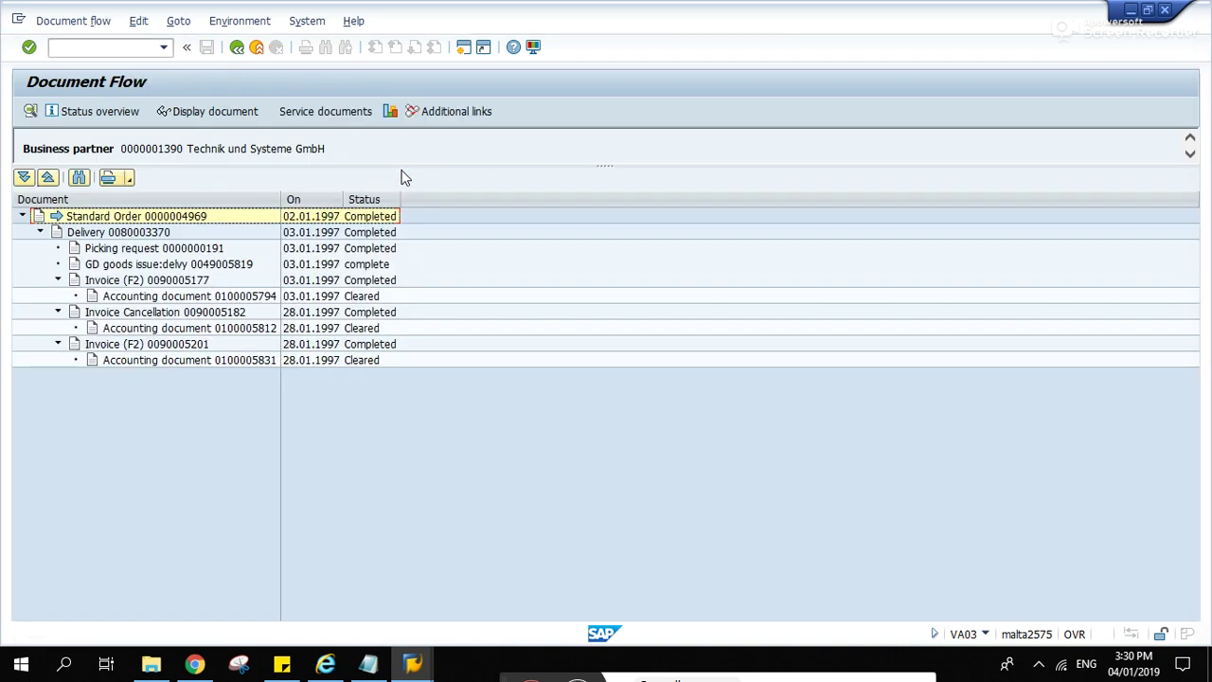
click(121, 232)
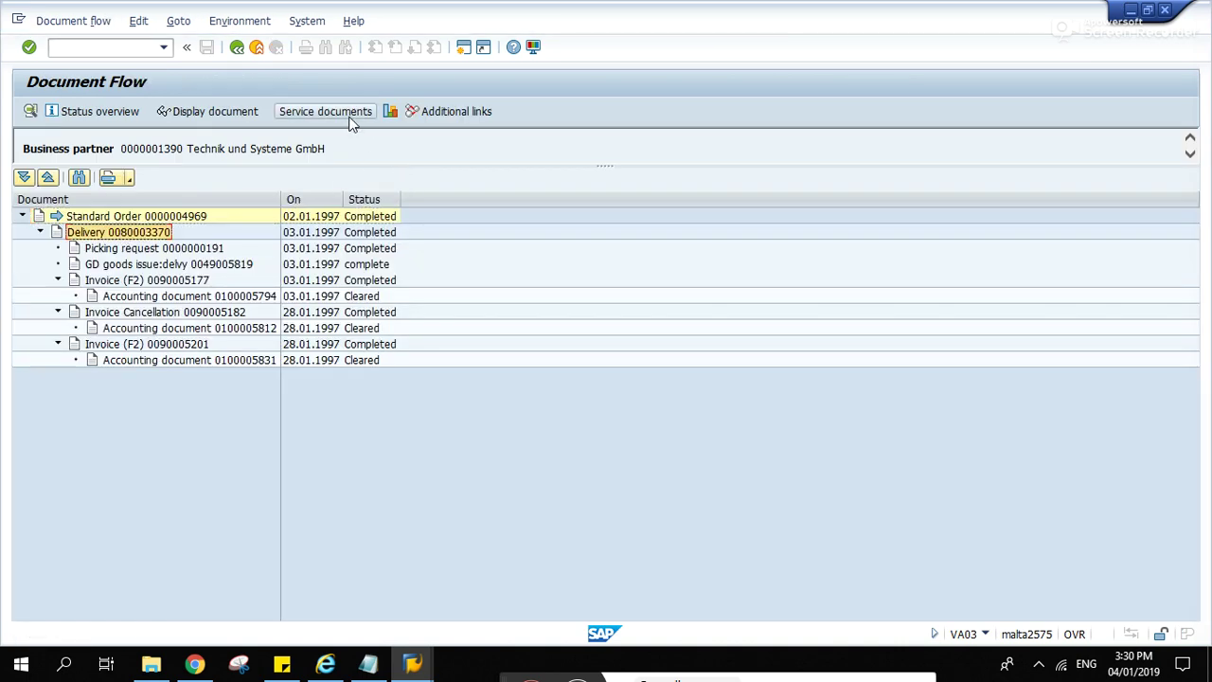
click(232, 116)
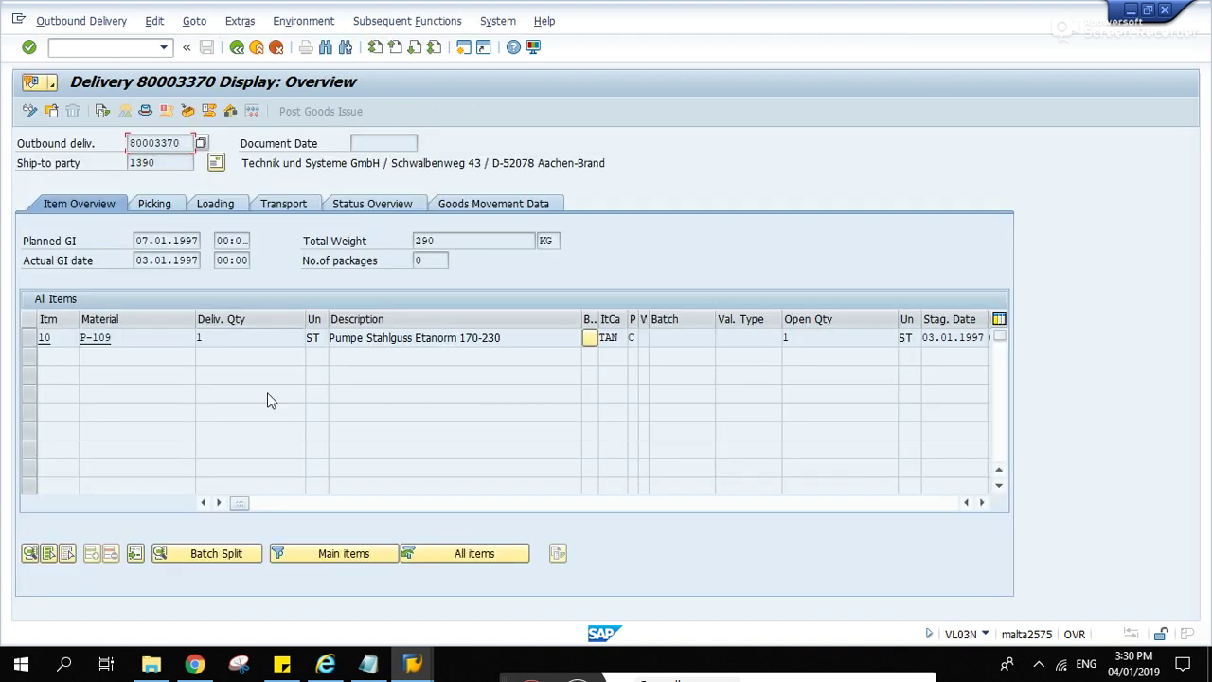
click(95, 337)
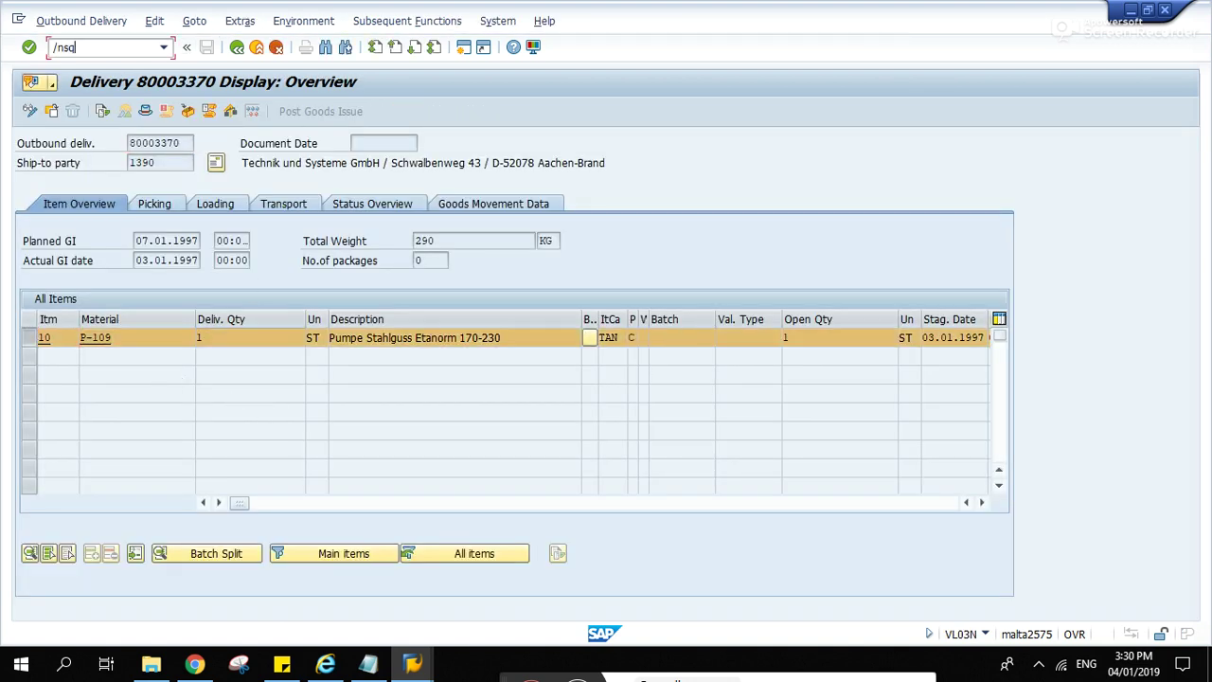
Launch /nsqvi and start creating QuickView TEST1.
click(130, 45)
text(/nsqvi)
key(Return)
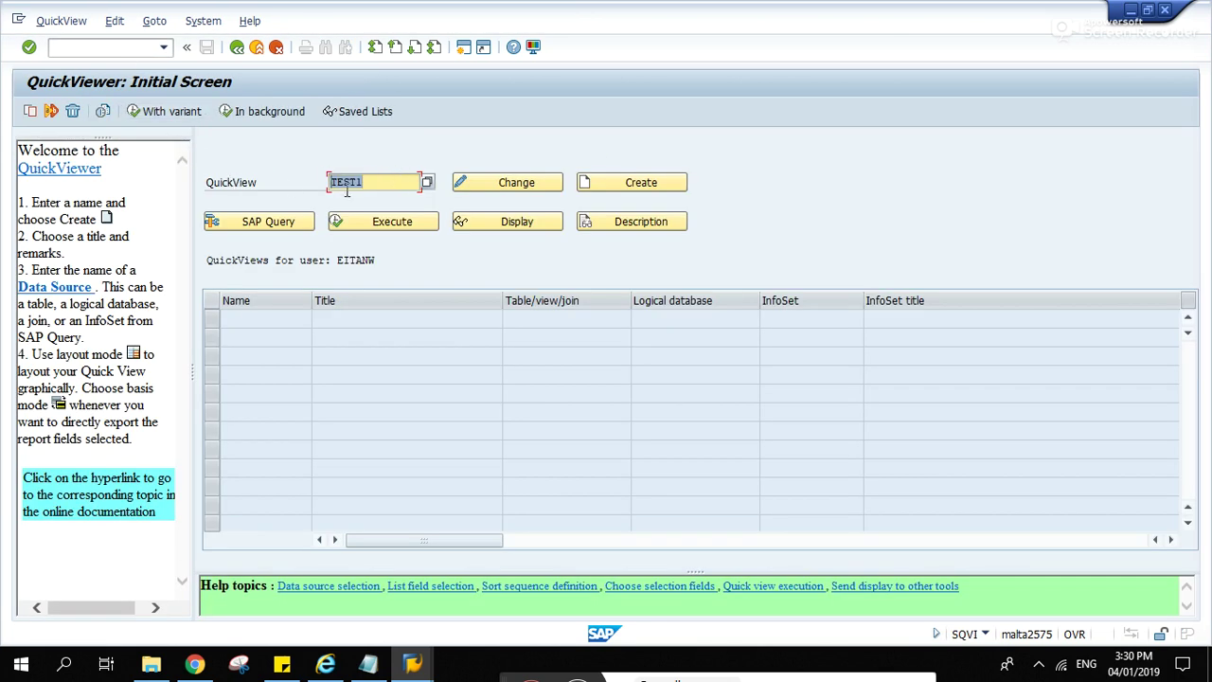
click(633, 187)
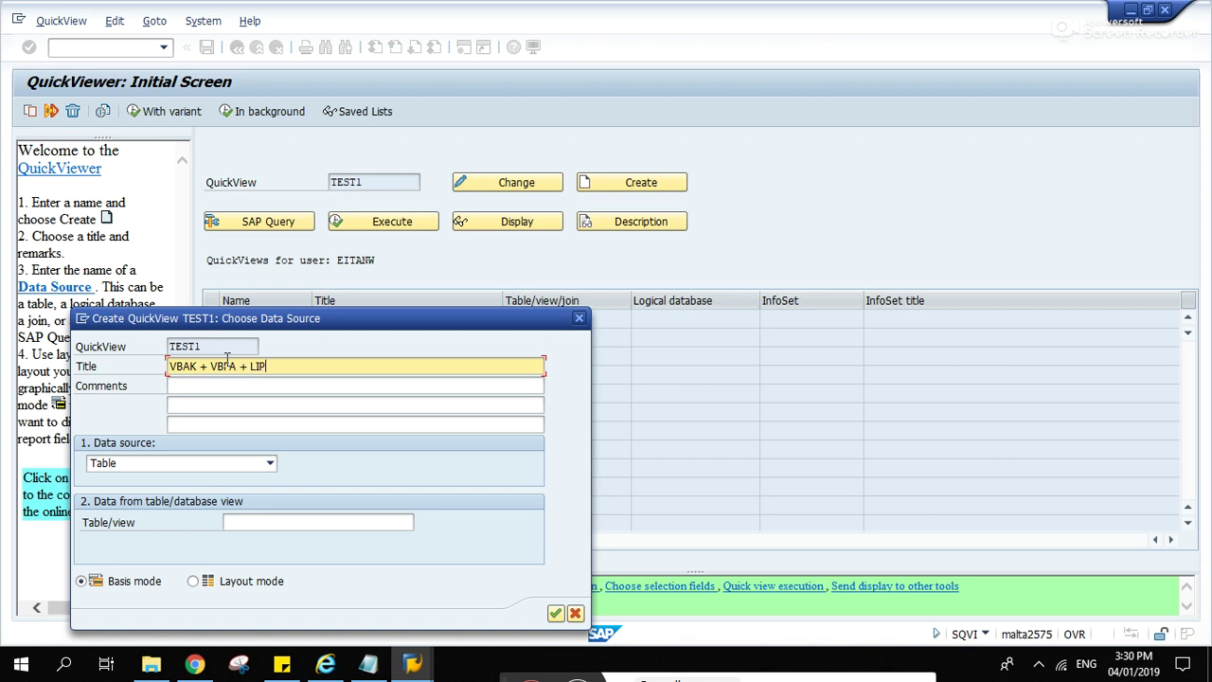
Set TEST1's data source to Table join in Basis mode and confirm.
click(230, 464)
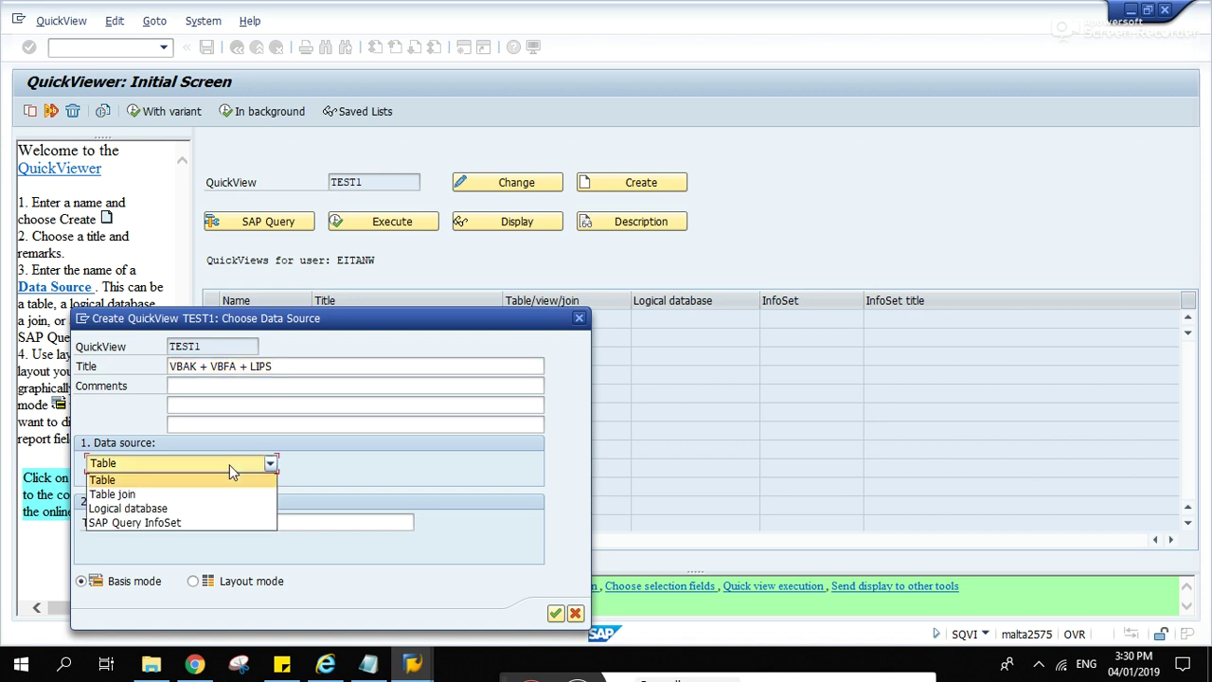
click(227, 492)
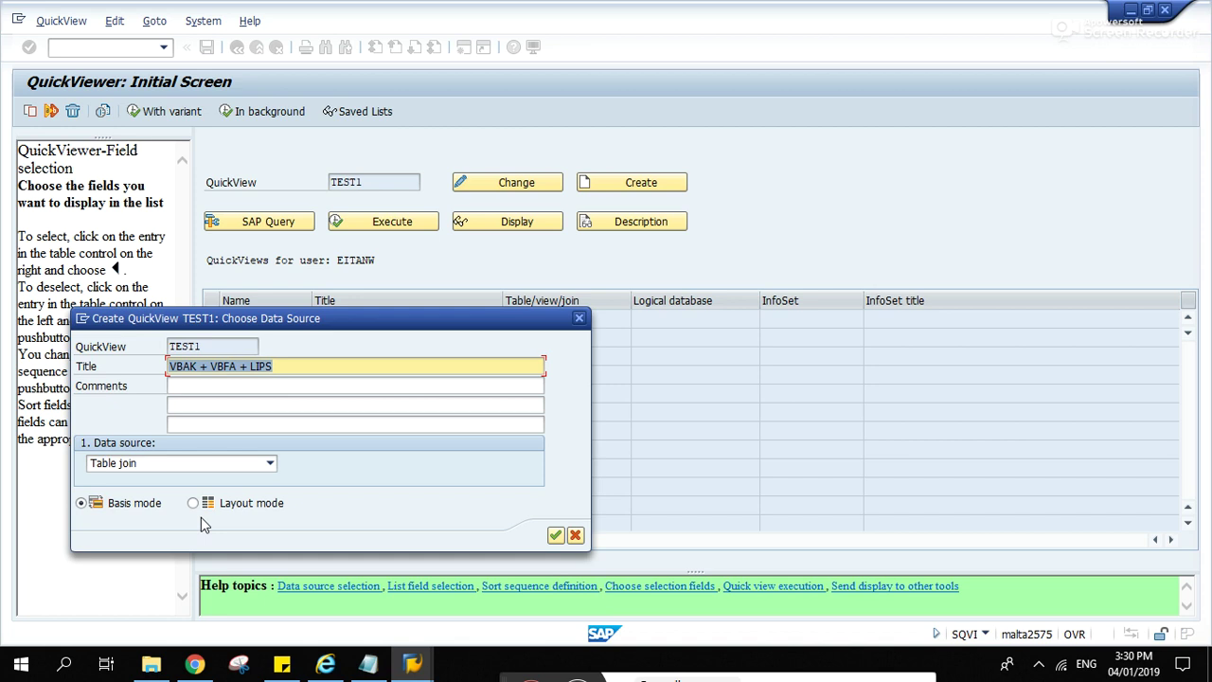
click(138, 511)
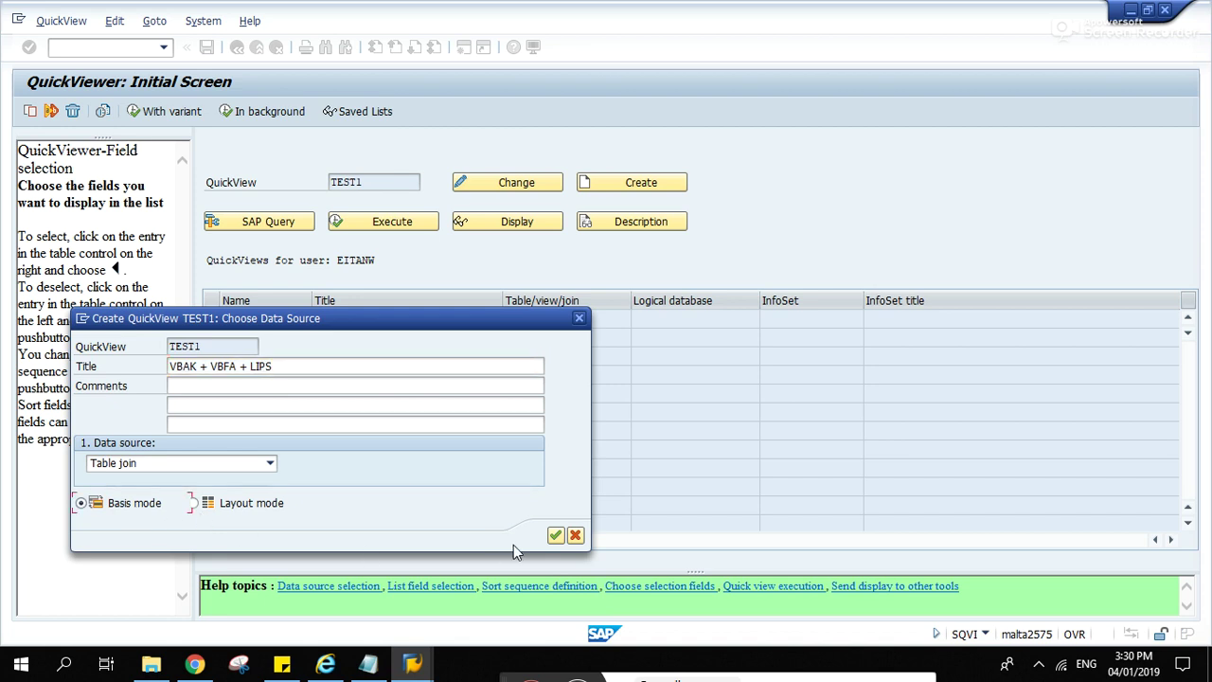
click(556, 535)
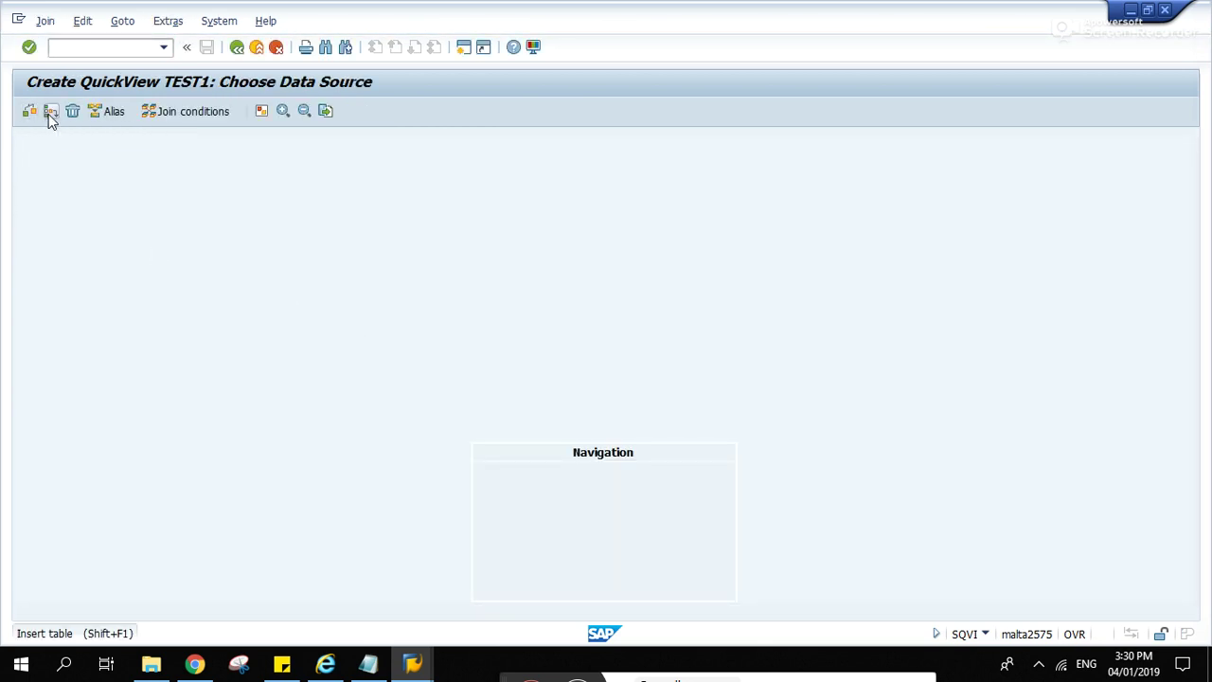
Insert table VBAK into the join editor.
click(49, 114)
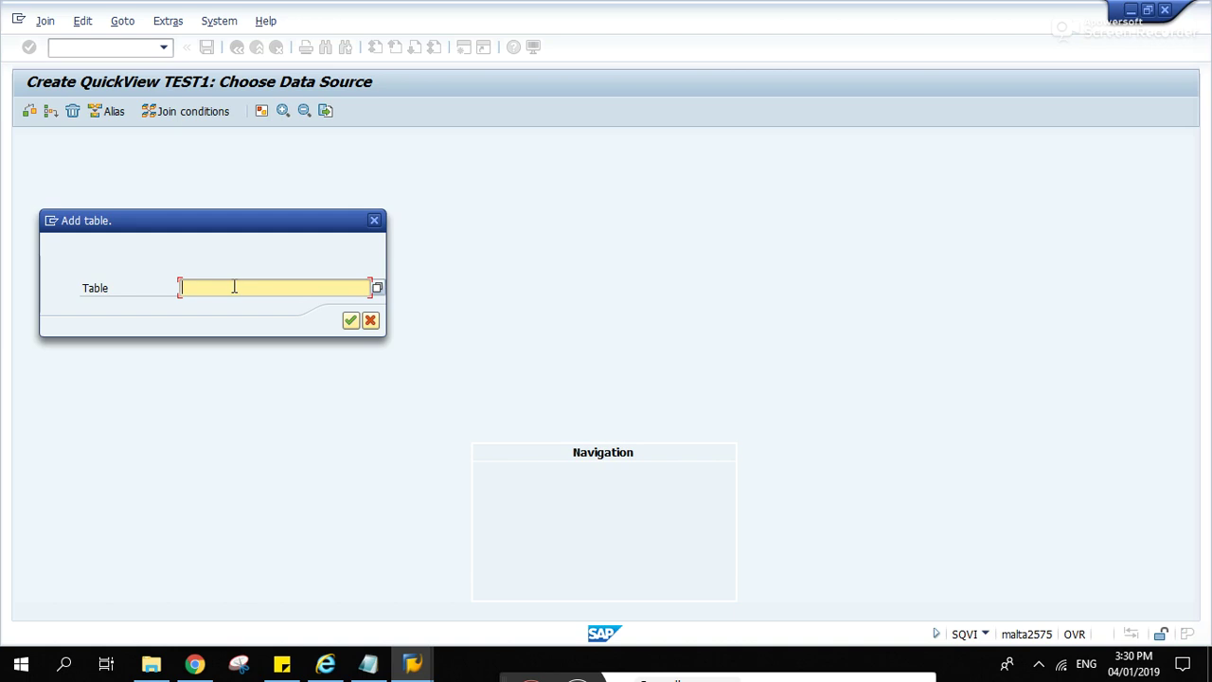
text(VBAK)
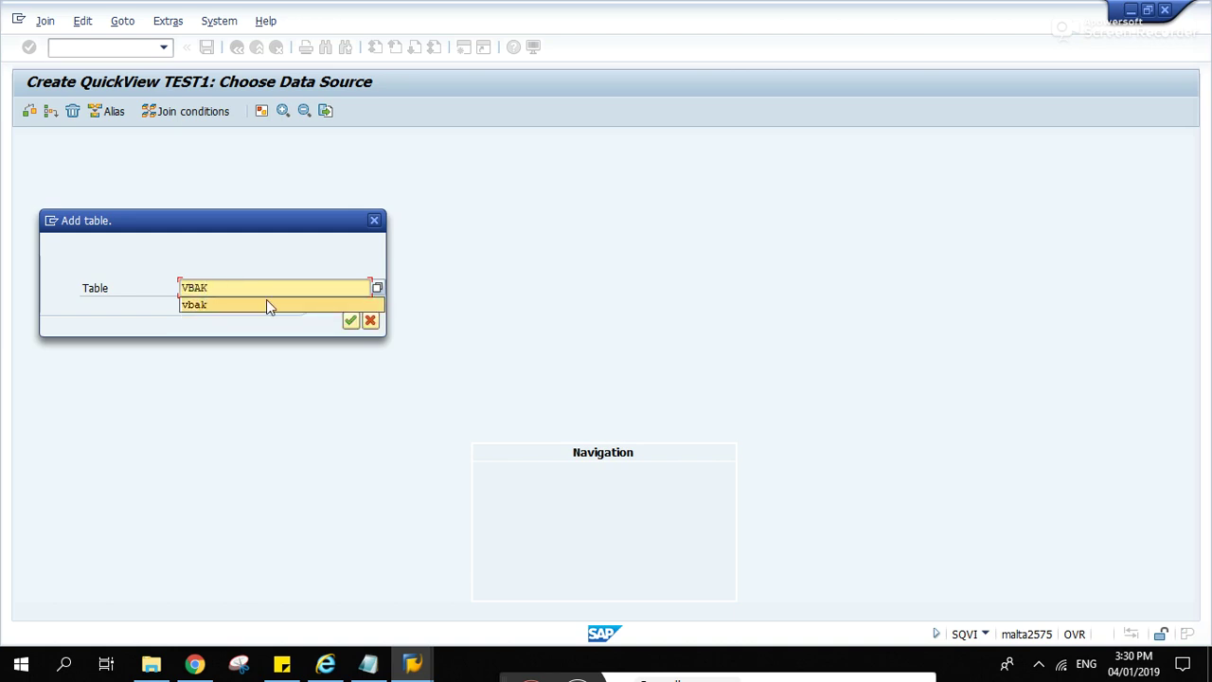
click(368, 320)
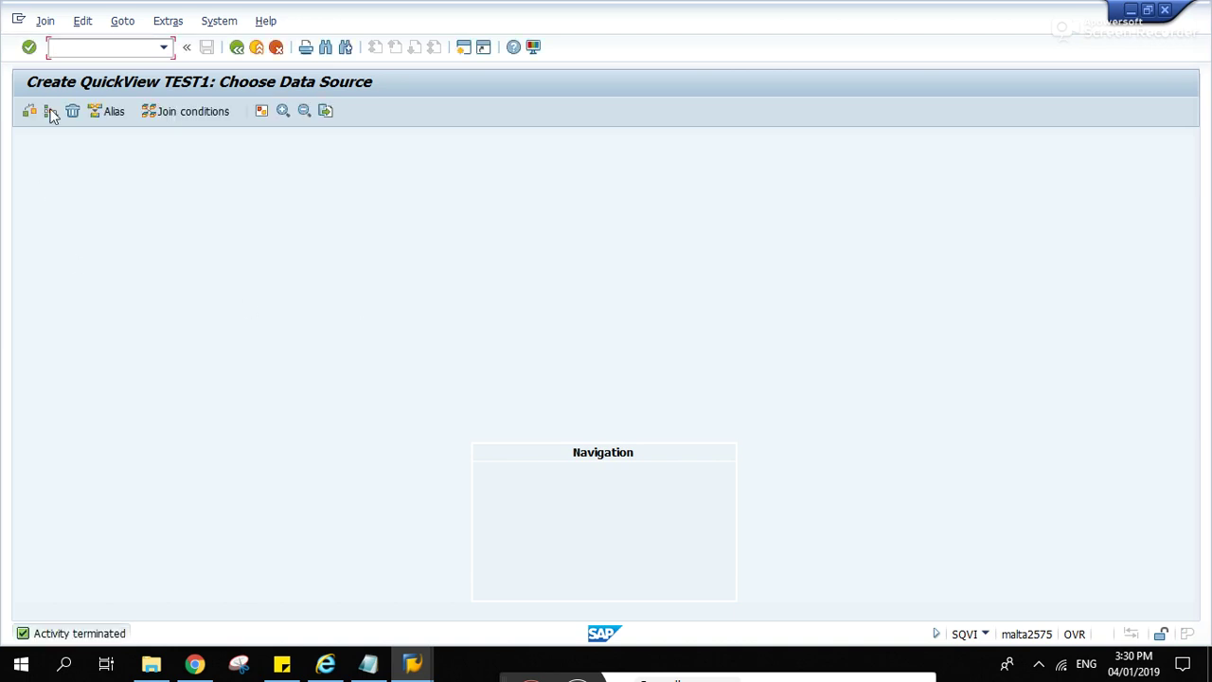
key(shift+F1)
text(VBA)
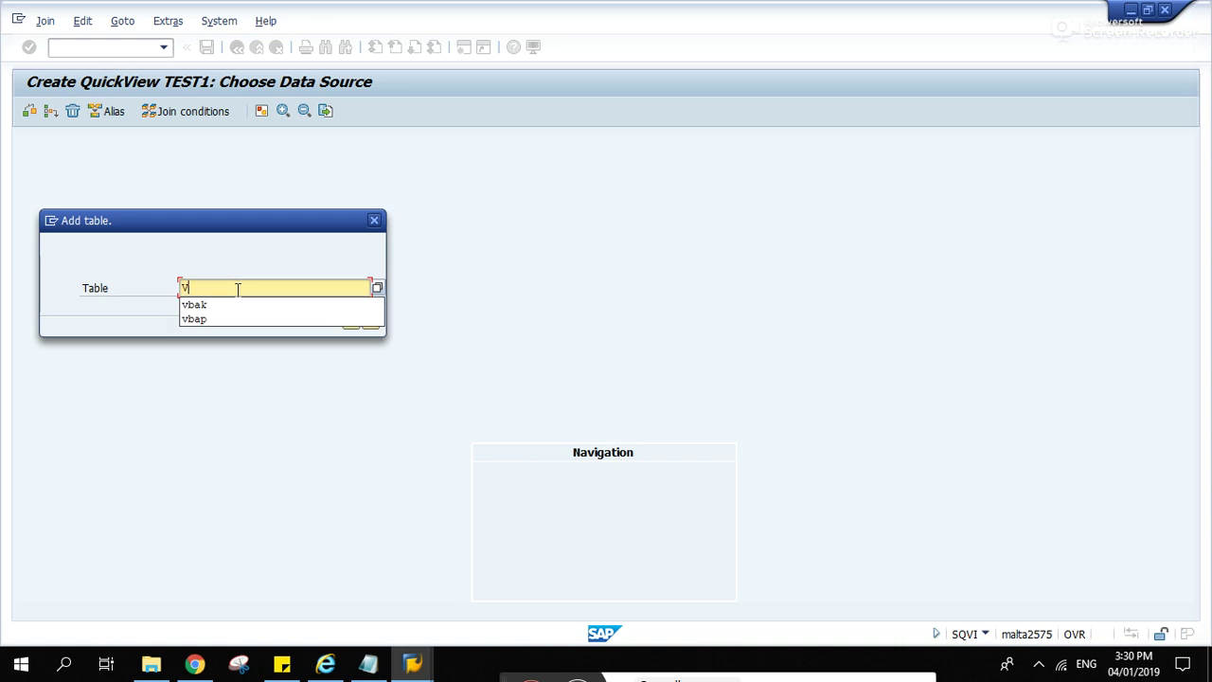
text(K)
click(350, 320)
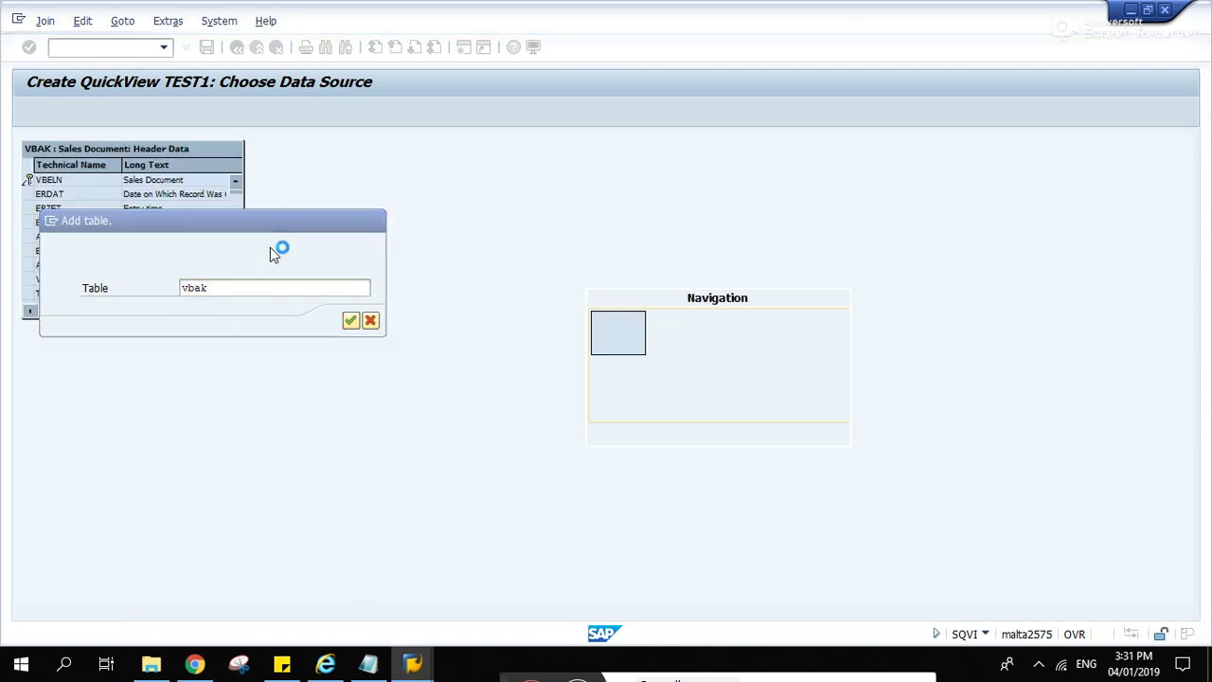
Insert tables VBFA and LIPS, then enlarge the LIPS box to show more fields.
click(51, 111)
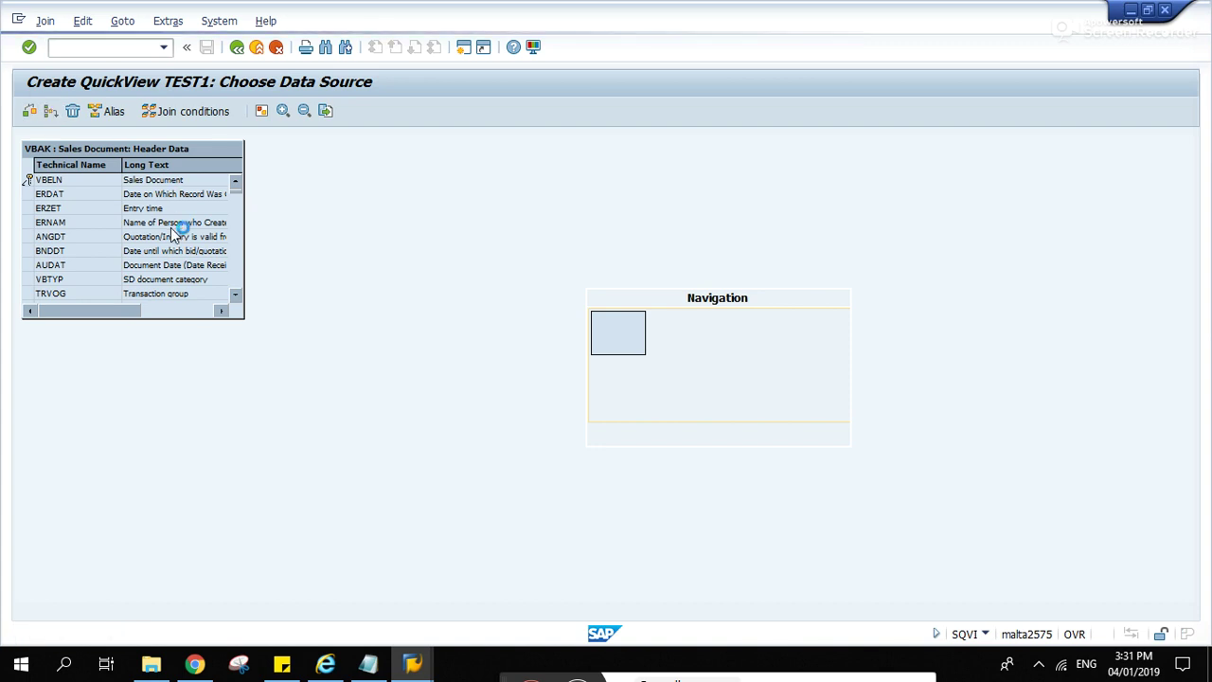
text(VBFA)
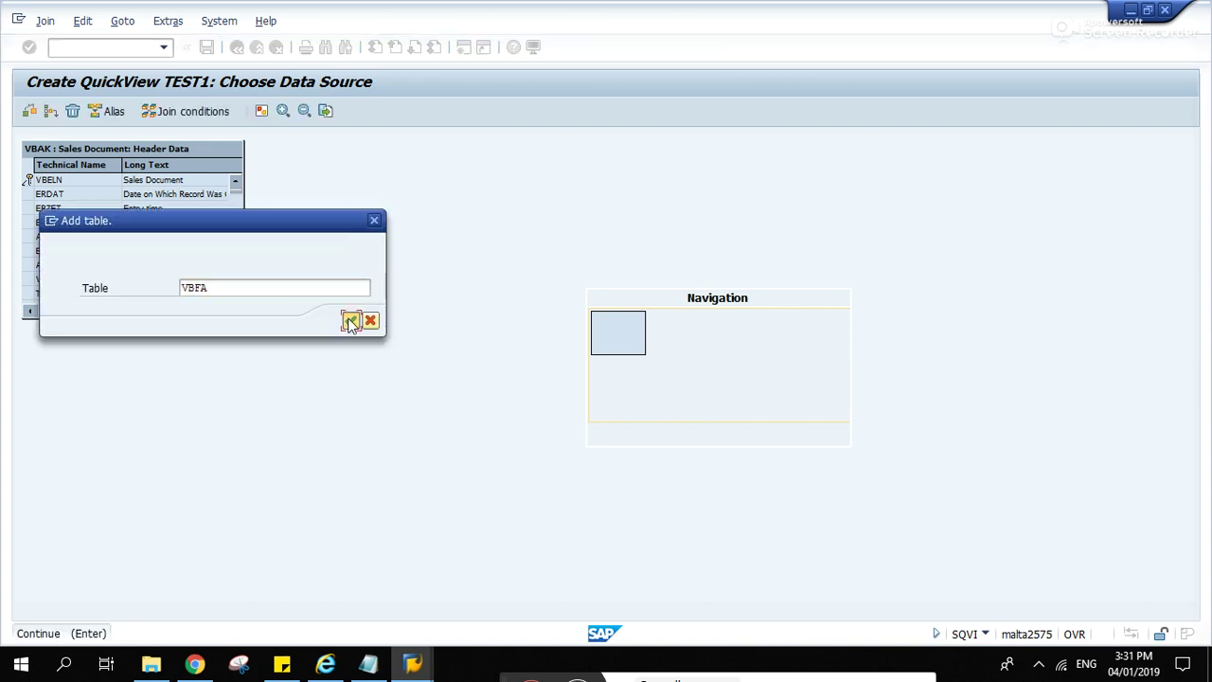
click(350, 320)
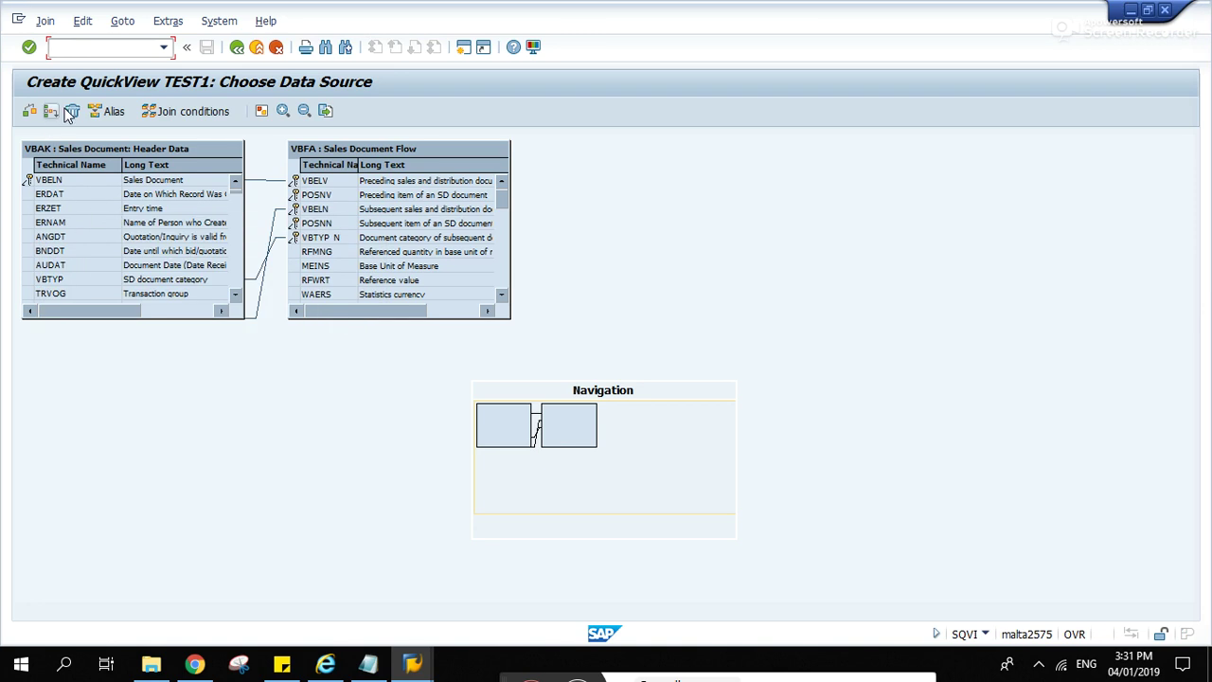
click(50, 111)
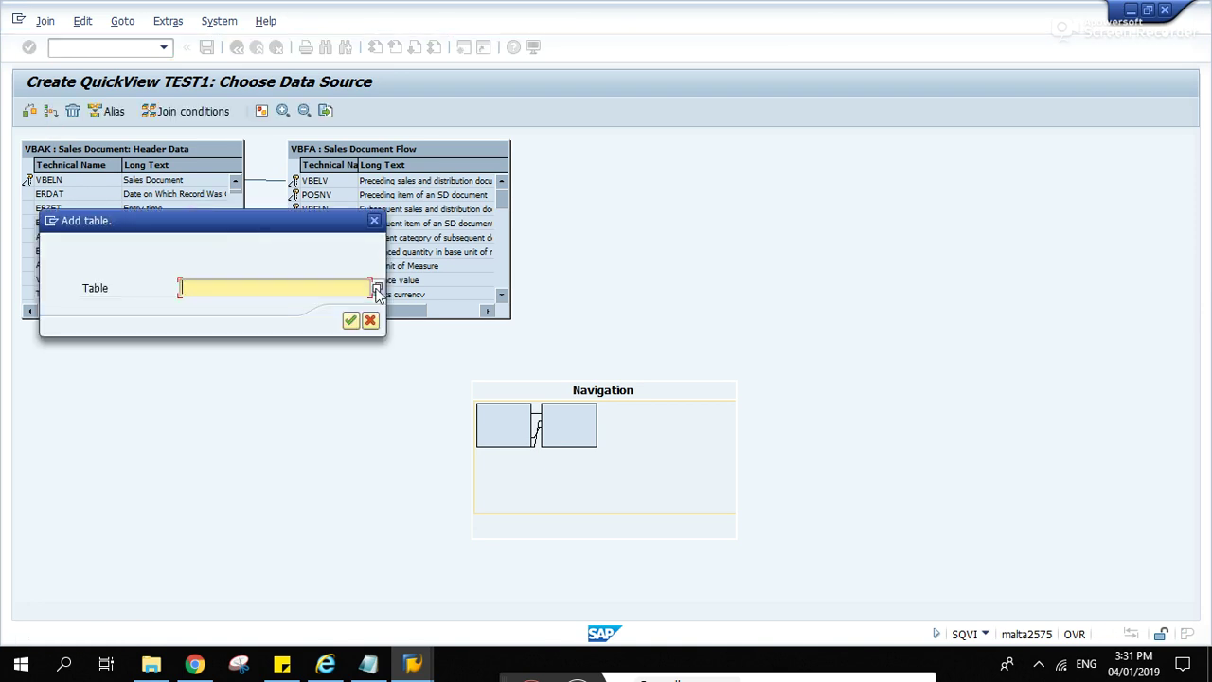
key(Return)
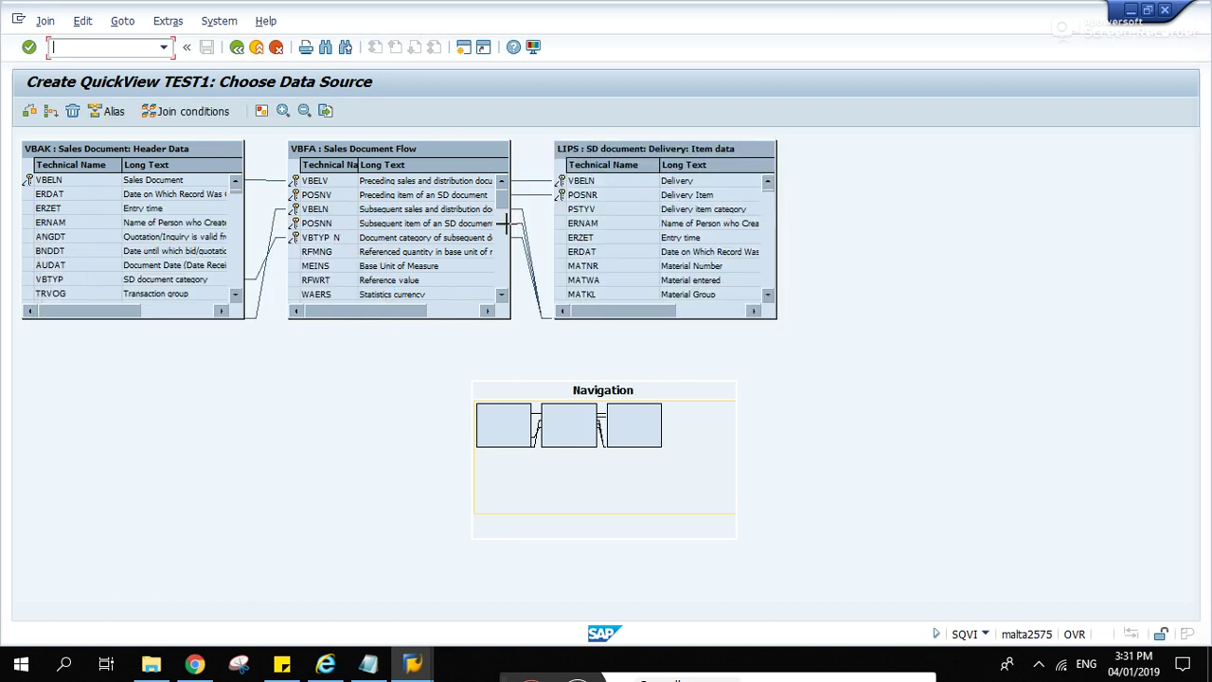
drag(765, 323, 866, 452)
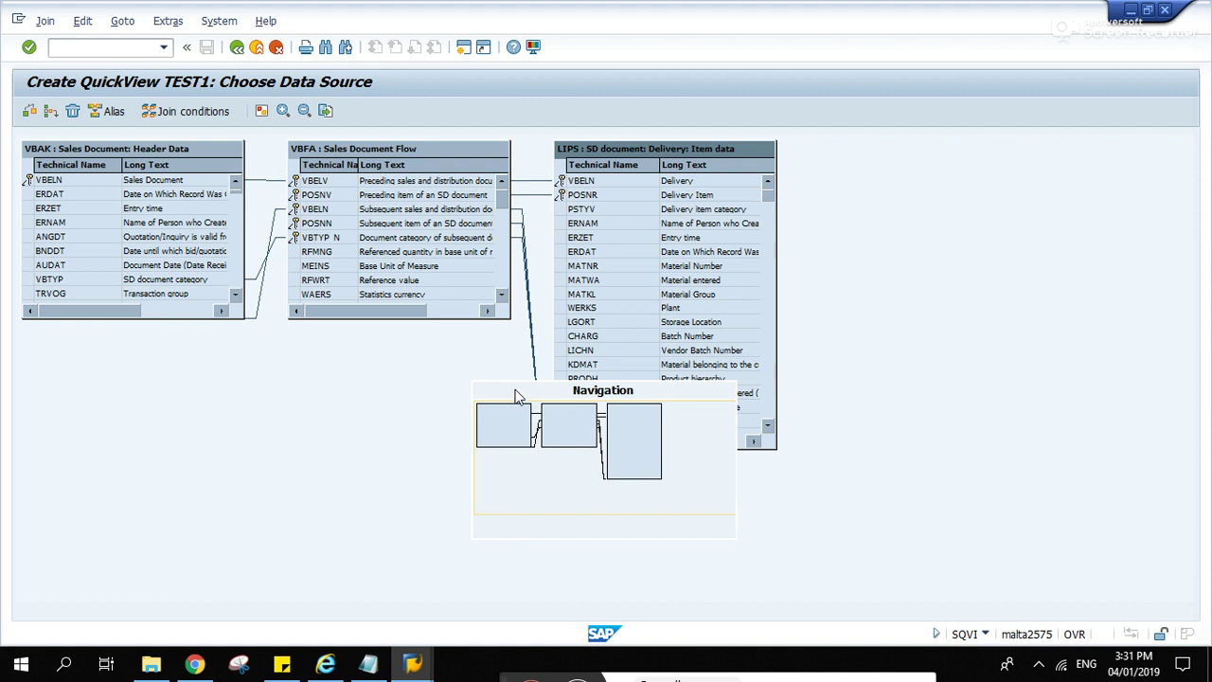
drag(516, 491, 226, 512)
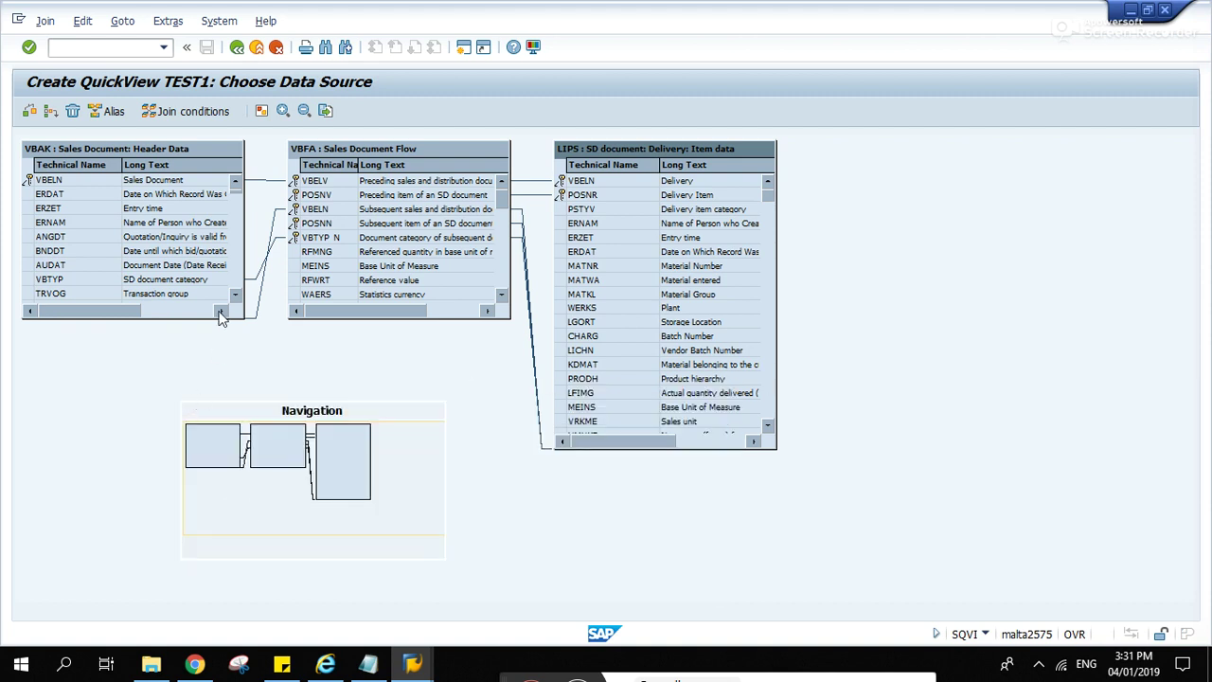
Replace the proposed VBTYP and VBELN joins with a single VBAK VBELN–VBFA VBELV link.
drag(222, 319, 202, 385)
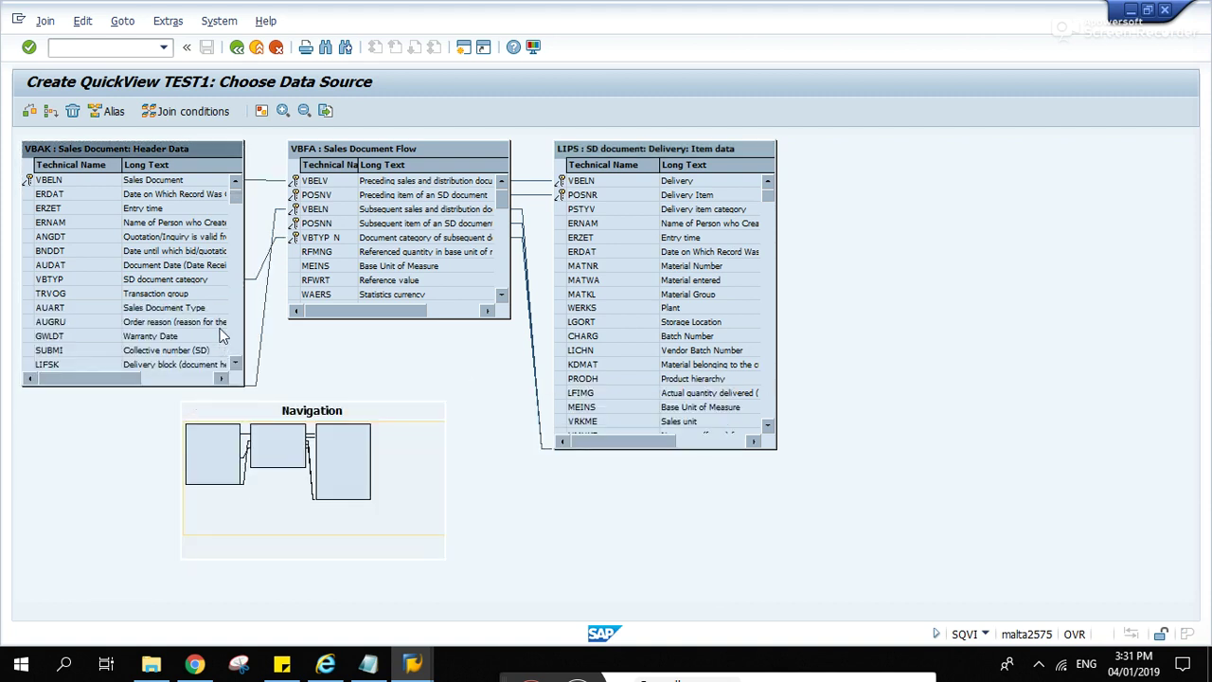
click(270, 251)
right_click(277, 248)
click(276, 299)
click(252, 277)
right_click(266, 269)
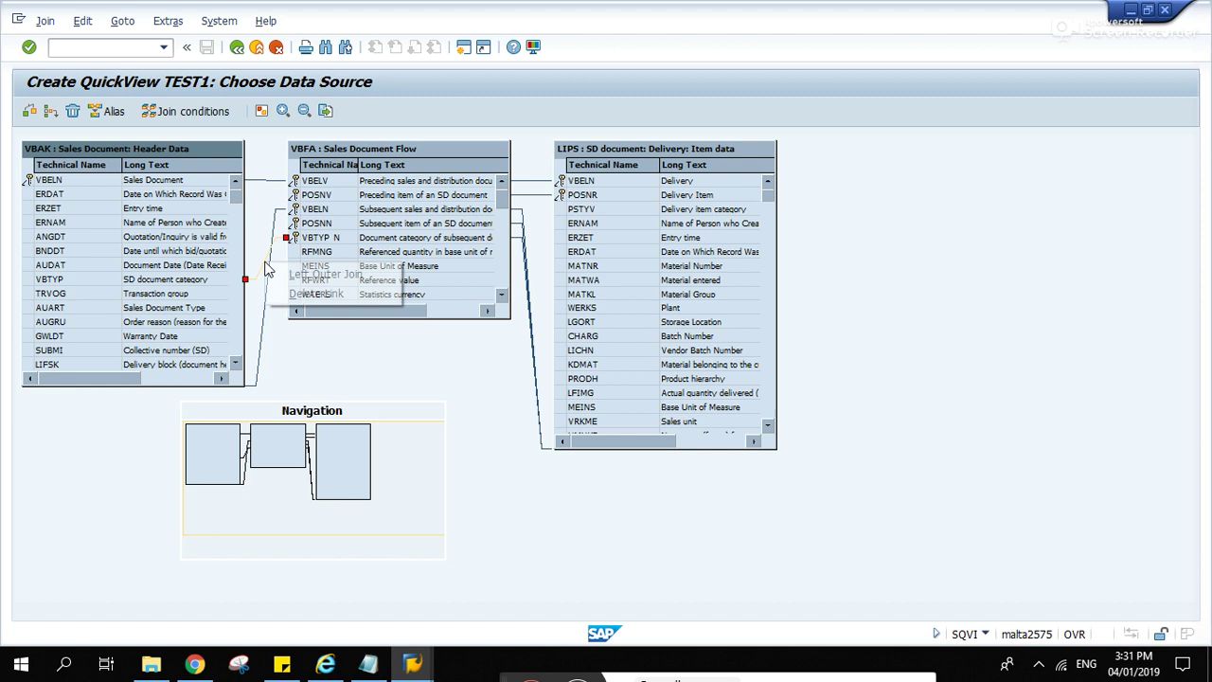
click(323, 295)
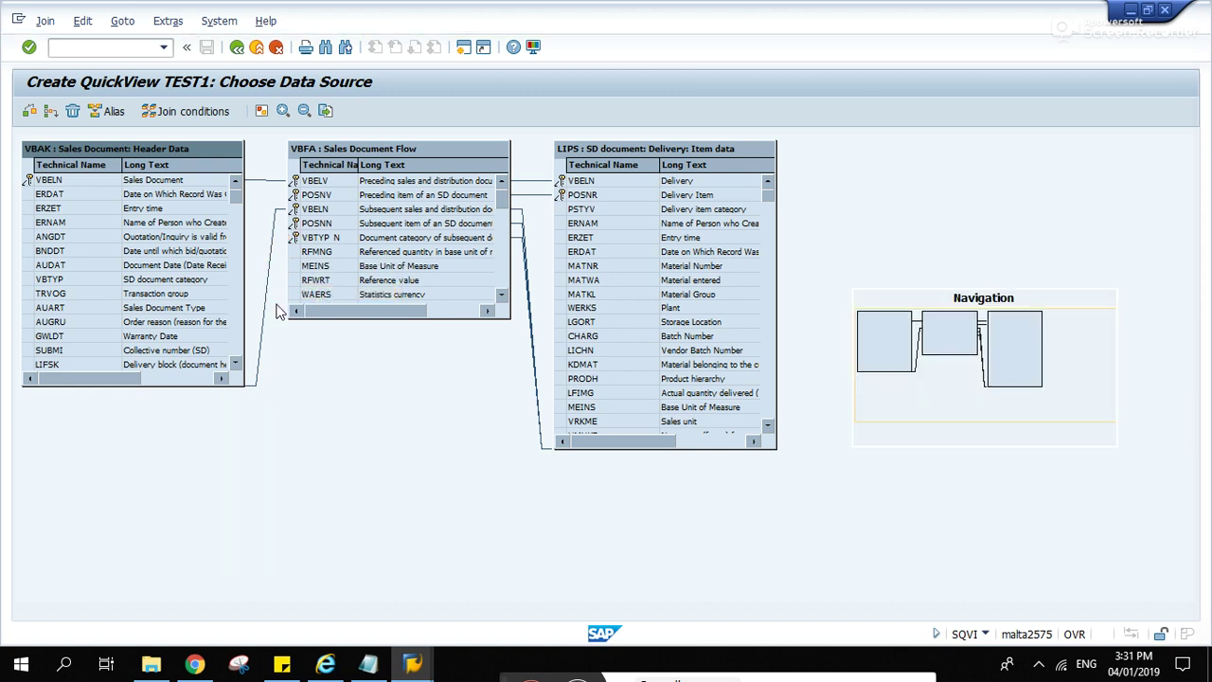
click(265, 313)
right_click(266, 312)
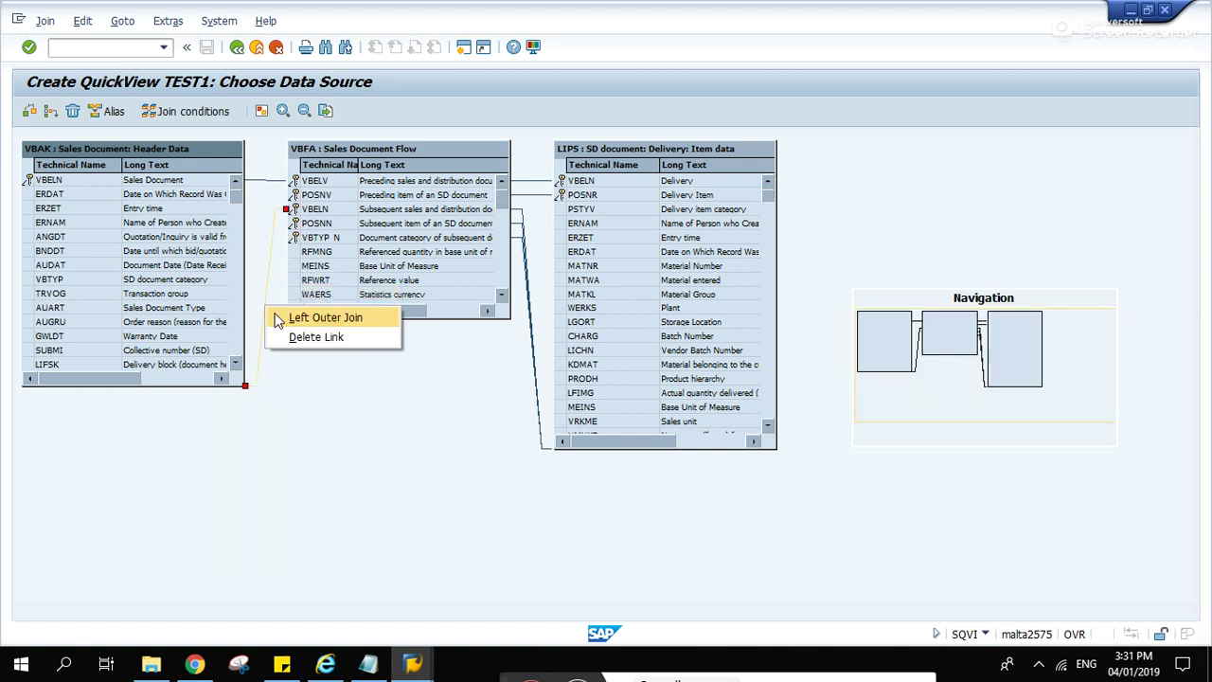
click(326, 333)
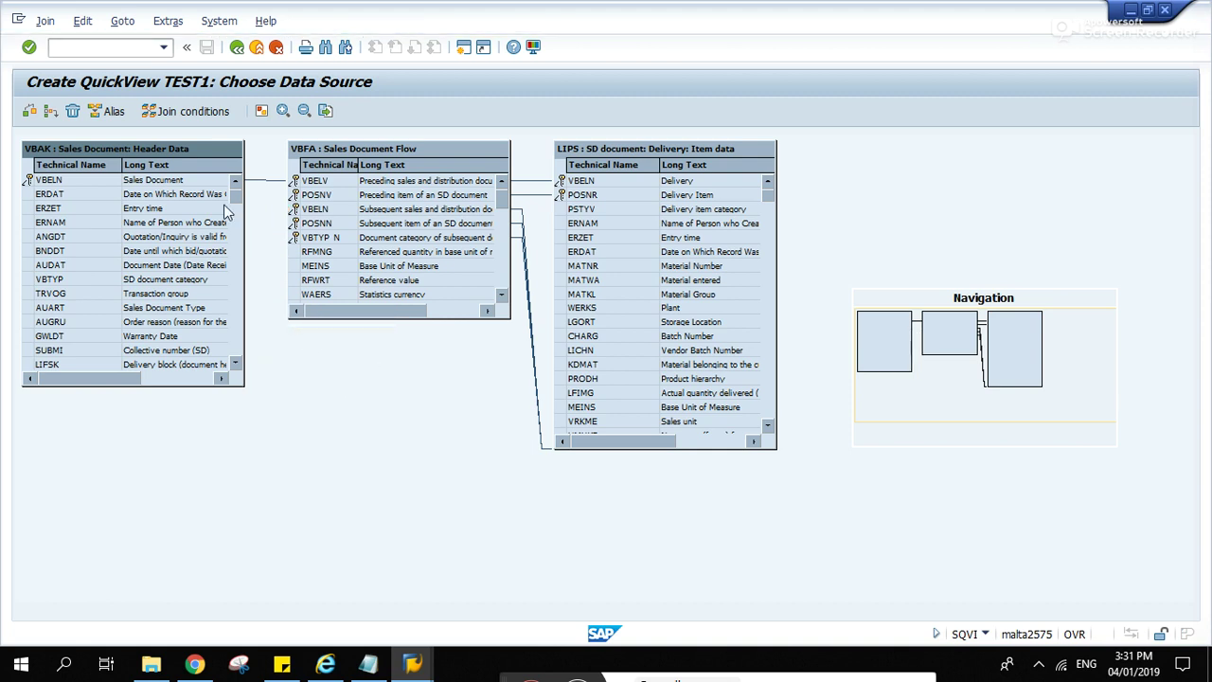
click(49, 183)
drag(71, 189, 317, 182)
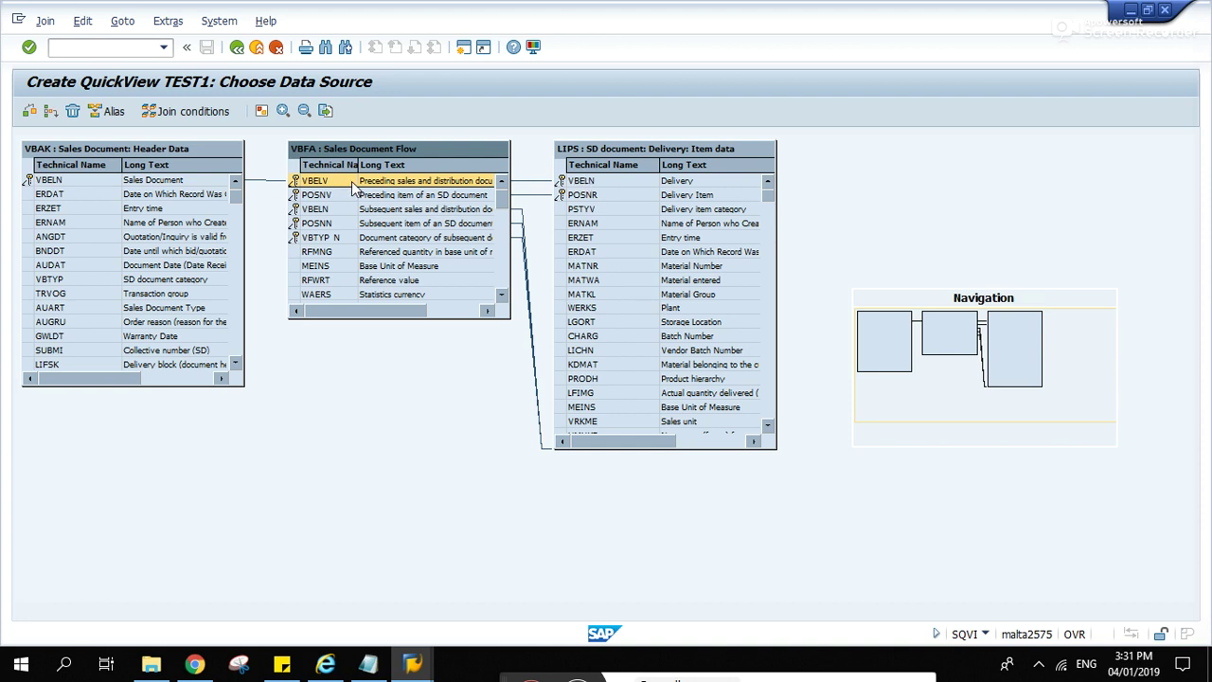
Delete all five proposed VBFA–LIPS join lines, leaving LIPS unconnected.
drag(542, 186, 542, 187)
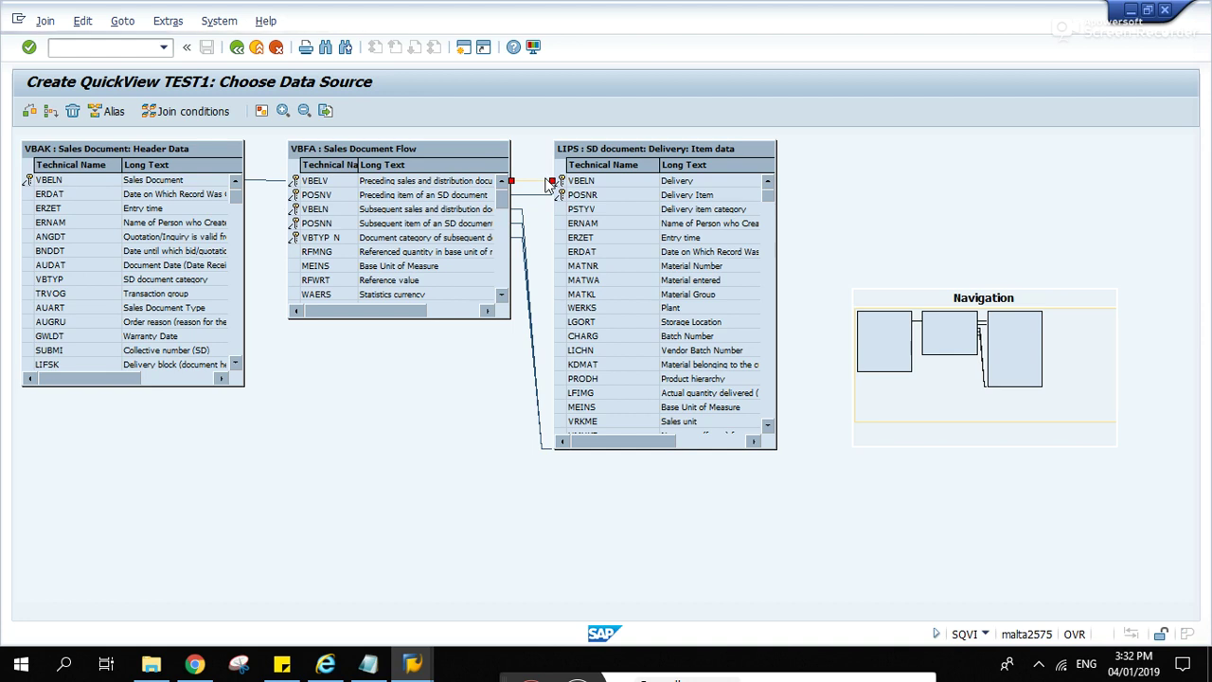
right_click(550, 182)
click(547, 209)
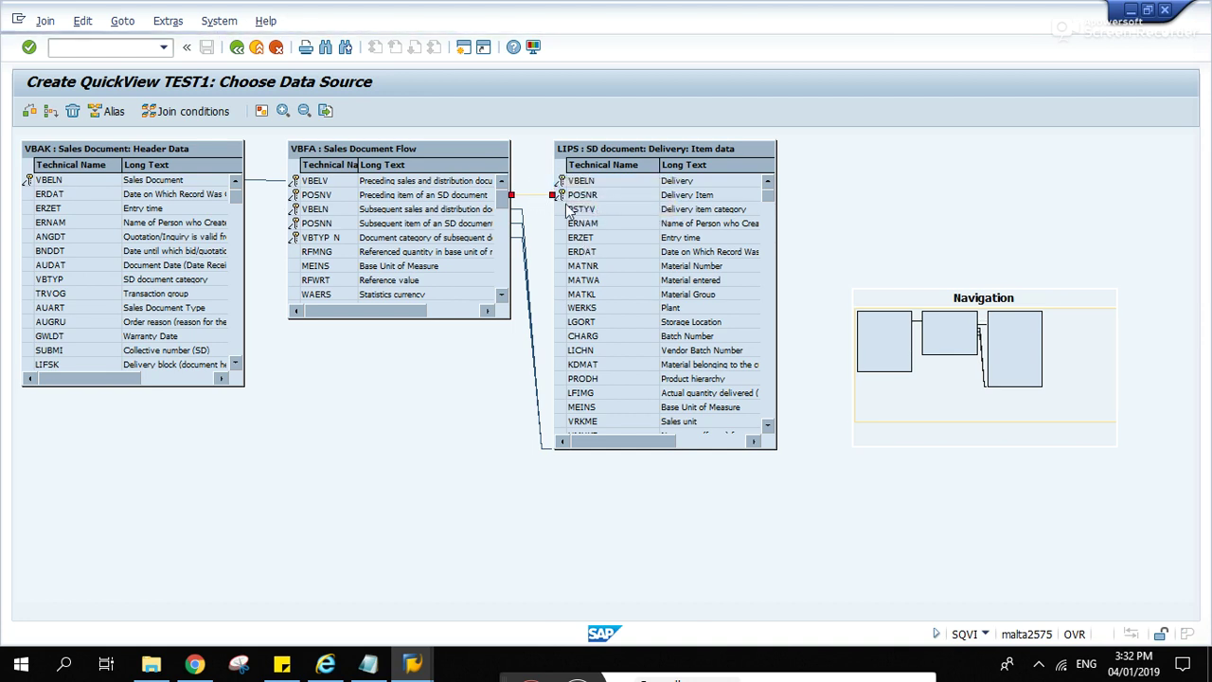
right_click(534, 196)
click(580, 225)
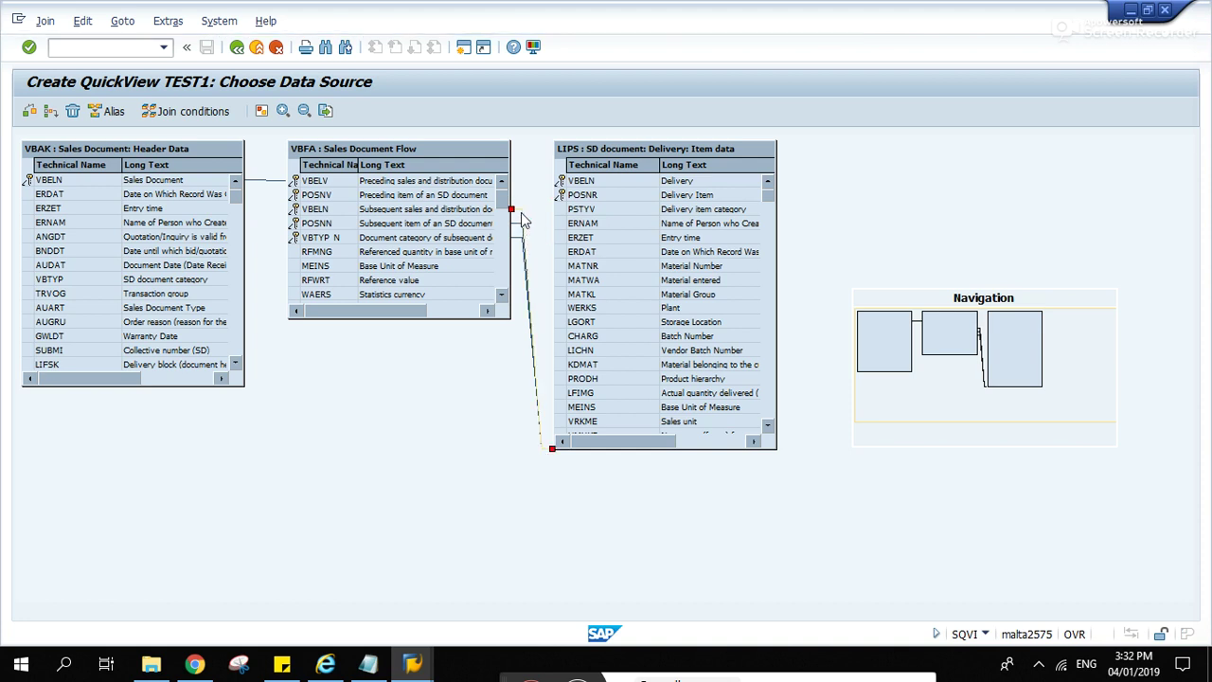
right_click(524, 220)
click(559, 244)
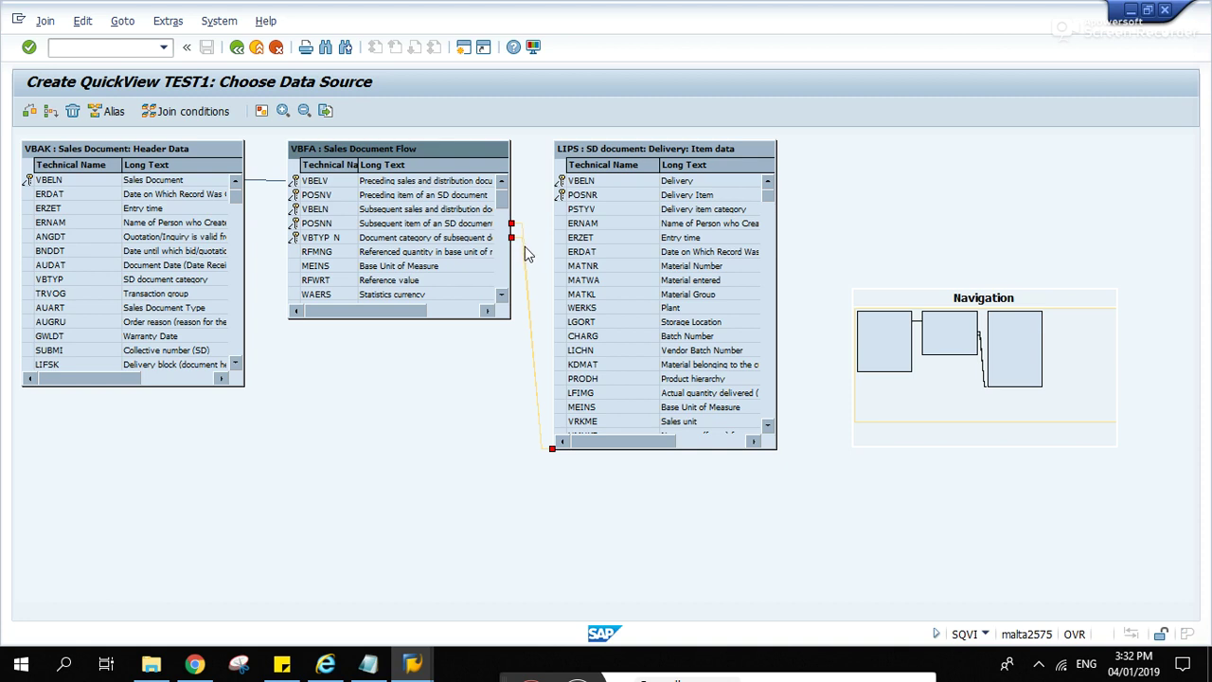
right_click(527, 249)
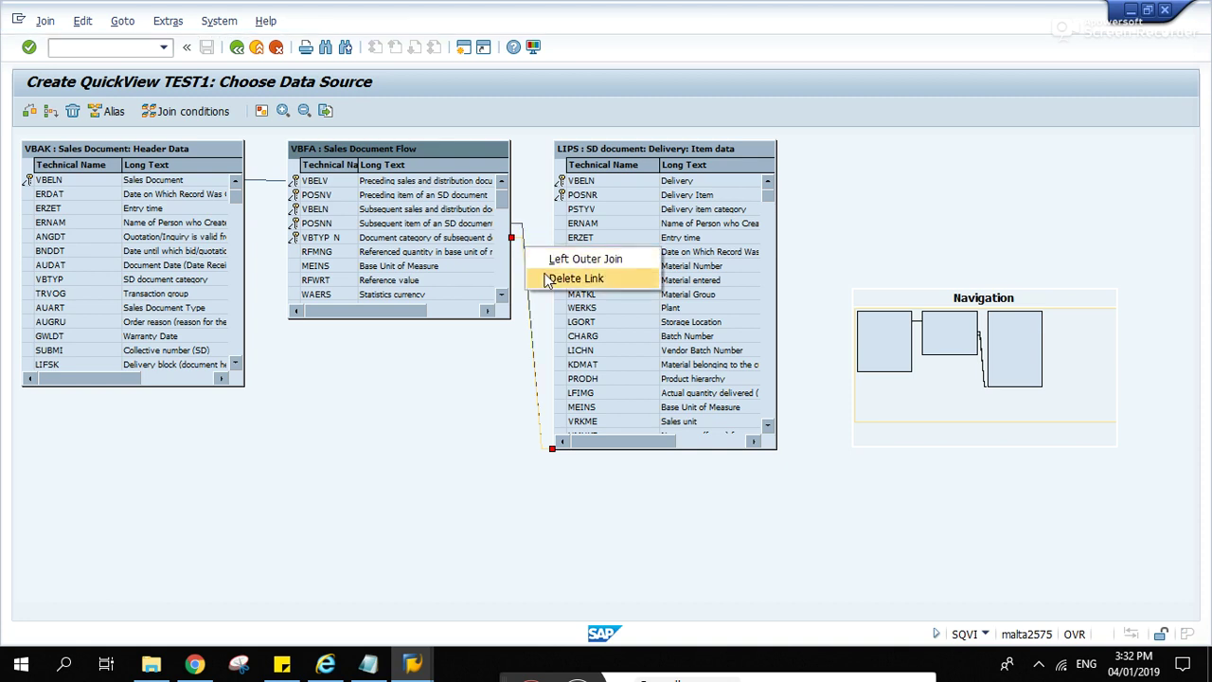
click(574, 278)
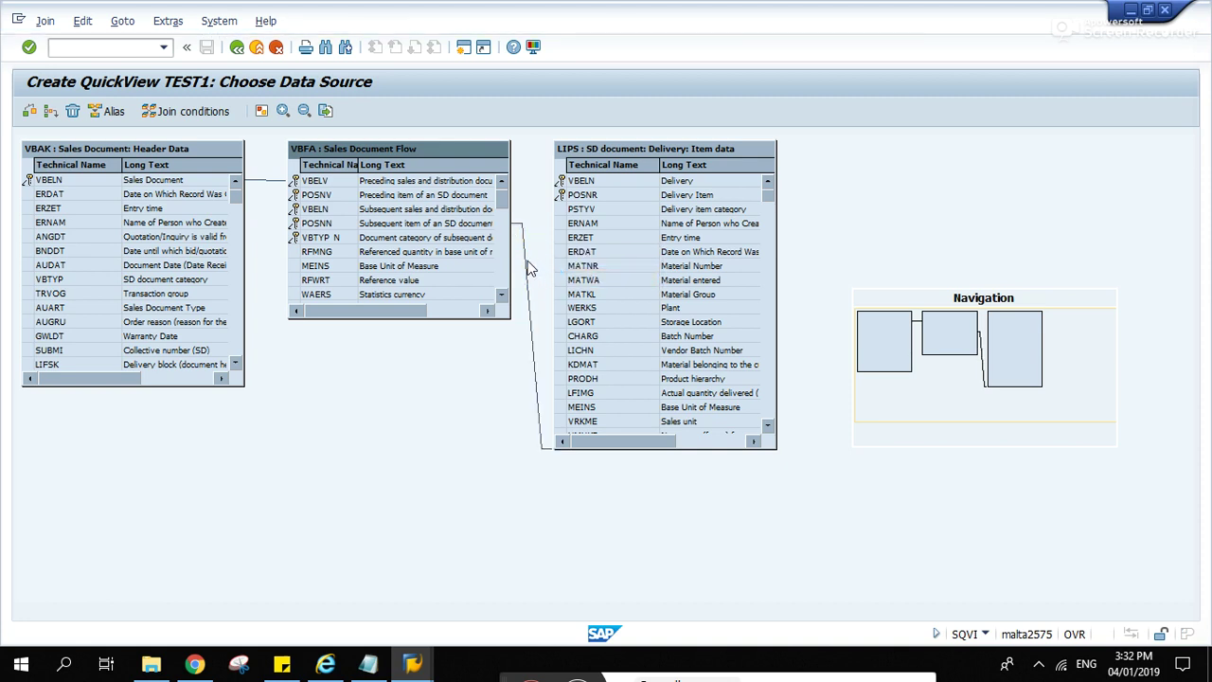
click(528, 263)
right_click(527, 260)
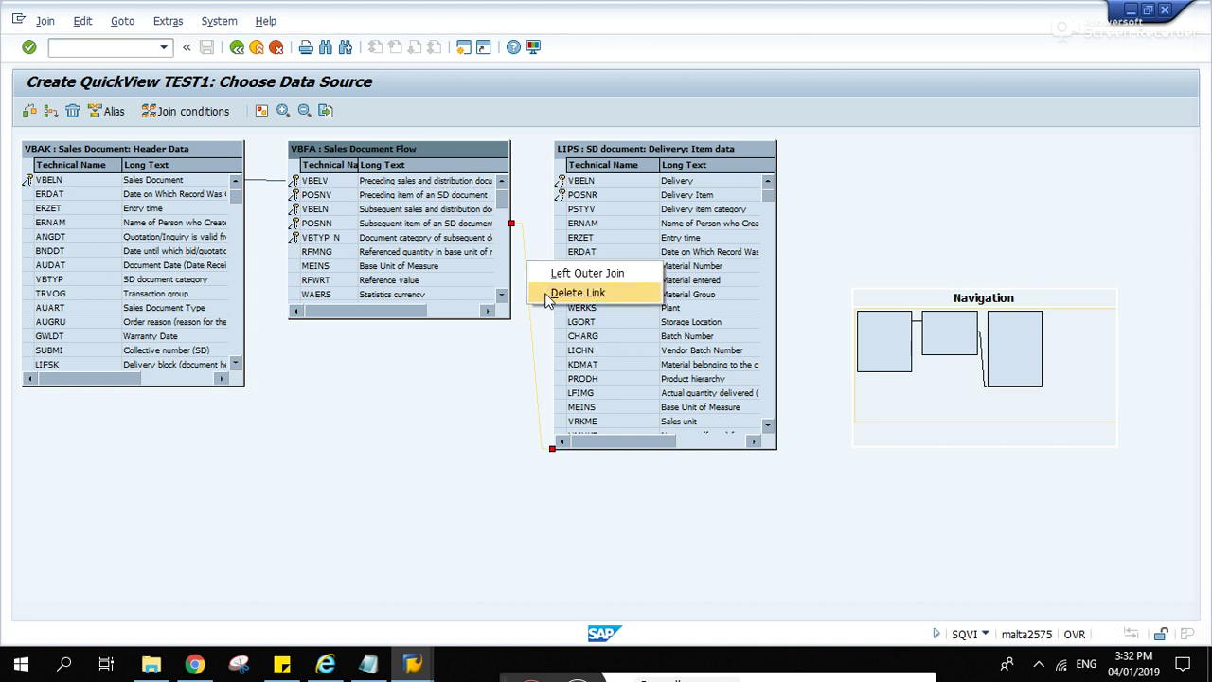
click(569, 292)
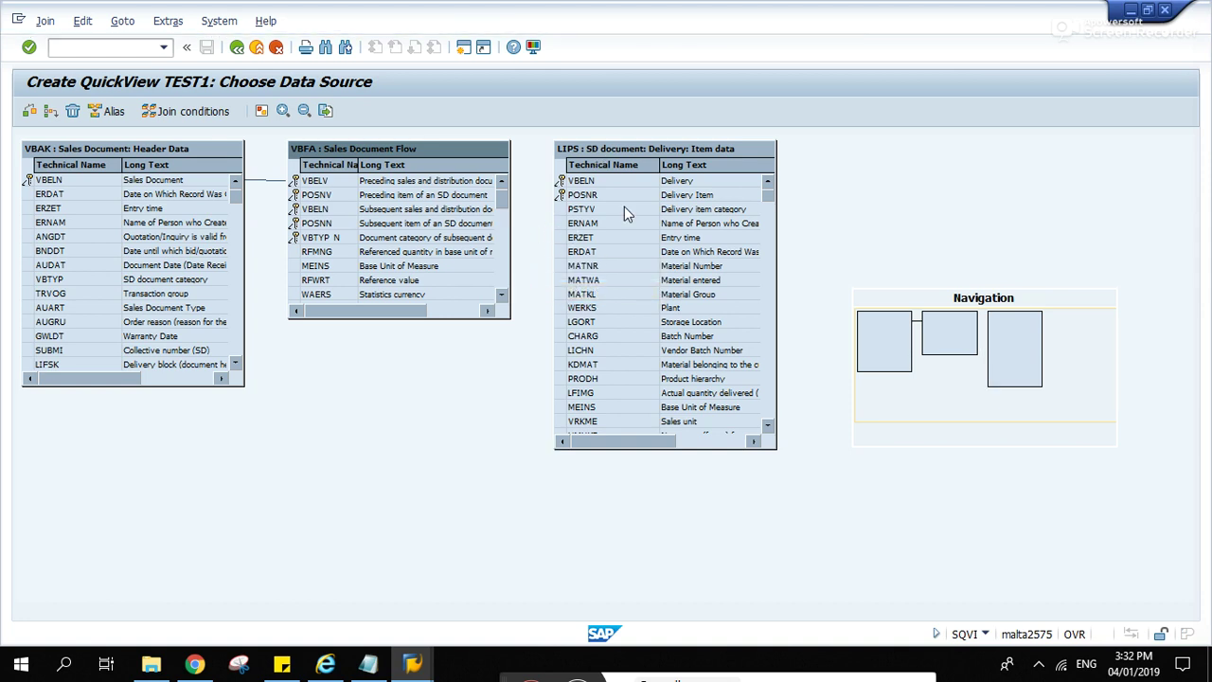
Rearrange the tables, then link VBFA-VBELN to LIPS-VBELN and VBFA-POSNN to LIPS-POSNR.
drag(658, 152, 769, 191)
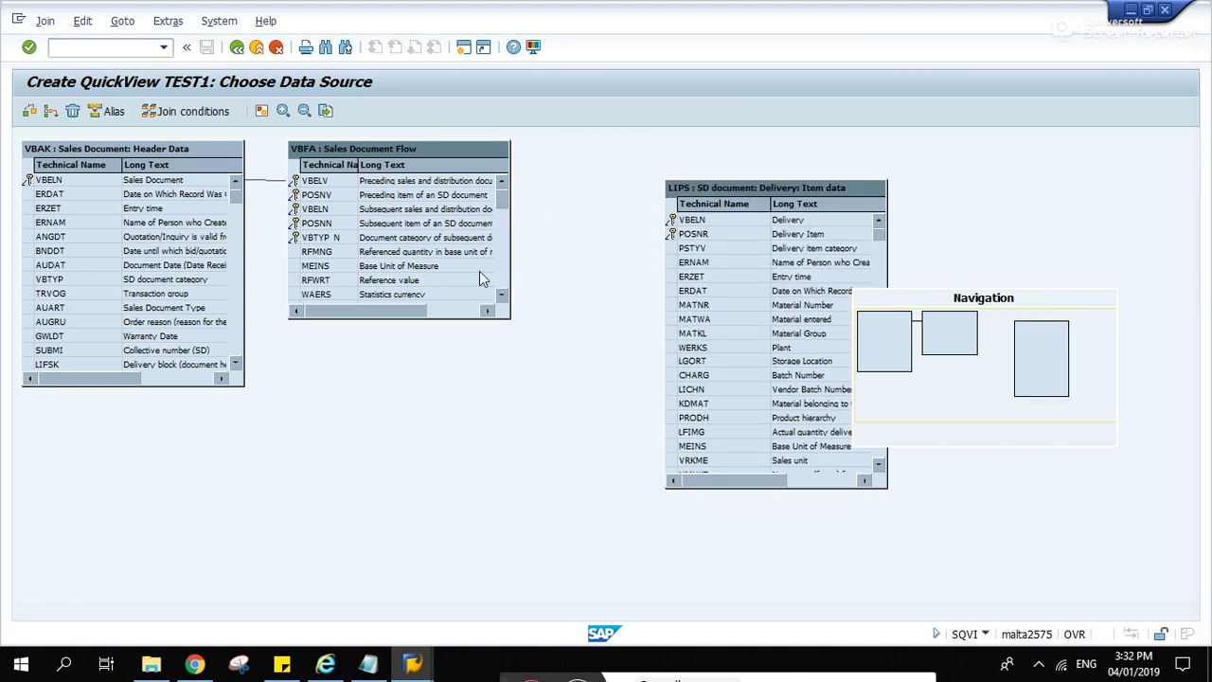
drag(435, 319, 437, 489)
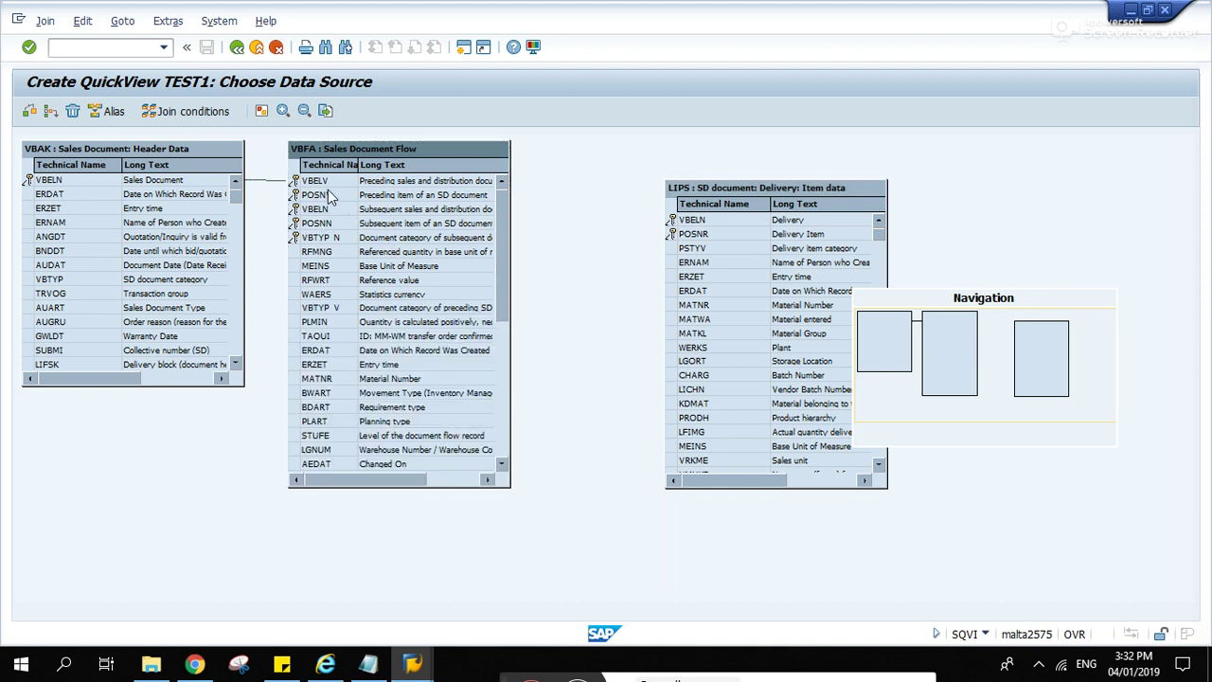
click(379, 209)
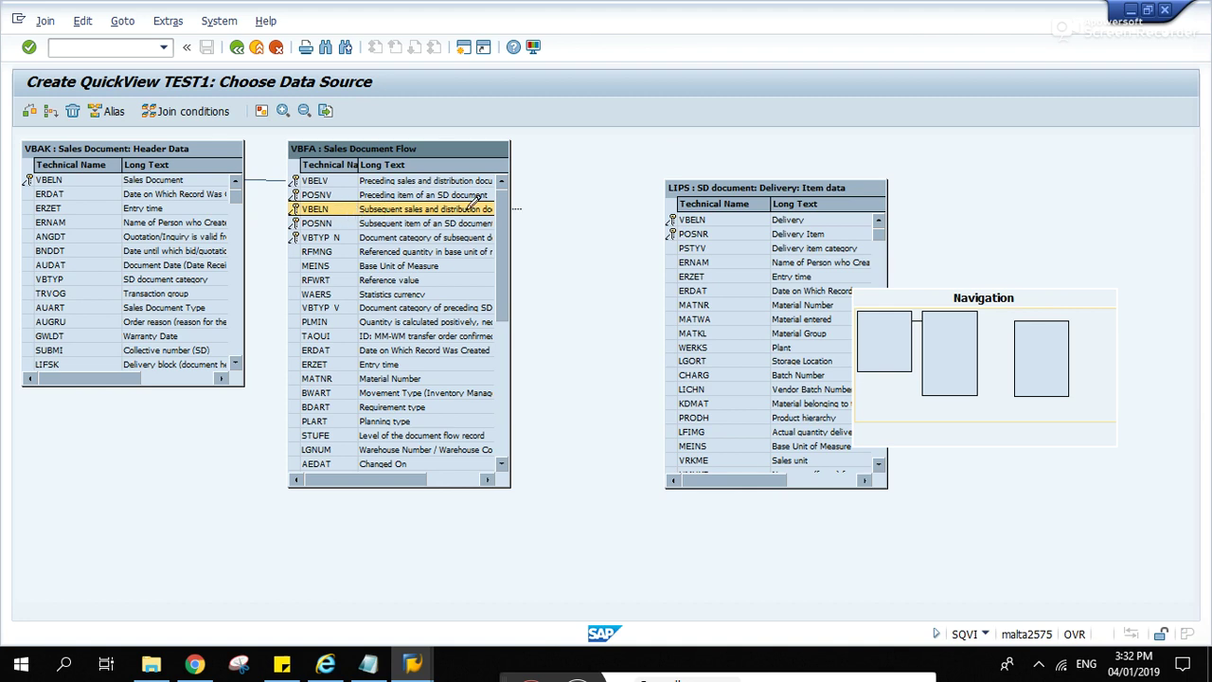
drag(471, 200, 664, 225)
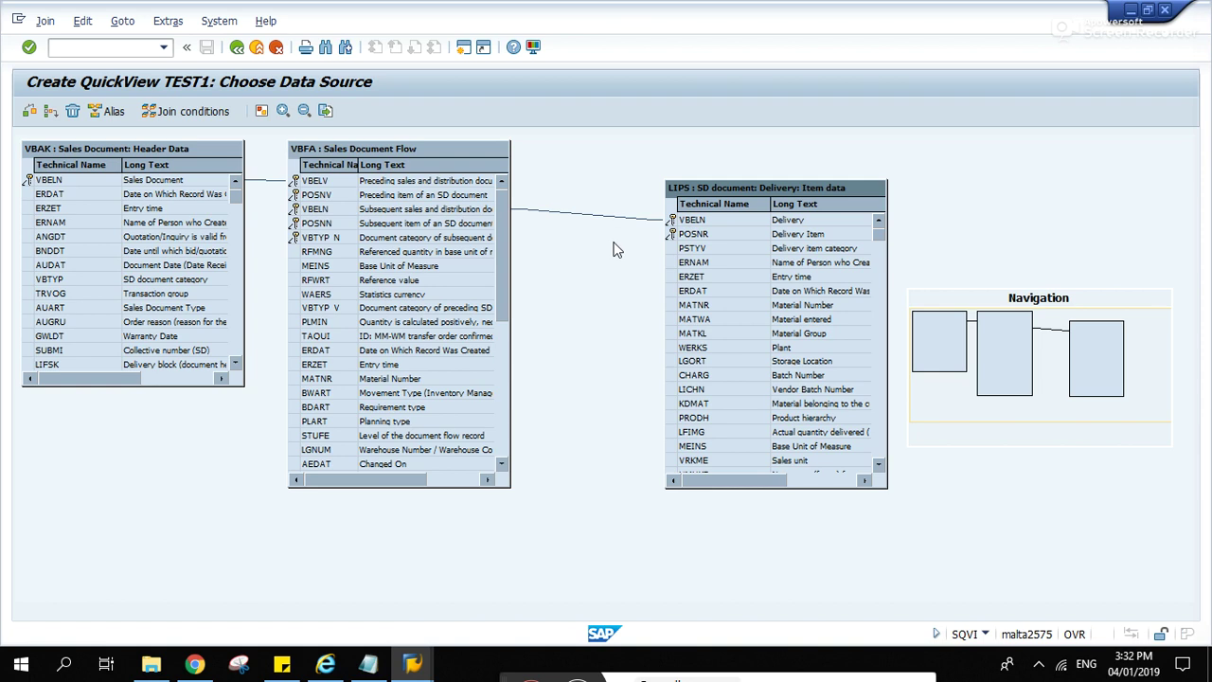
drag(332, 229, 682, 231)
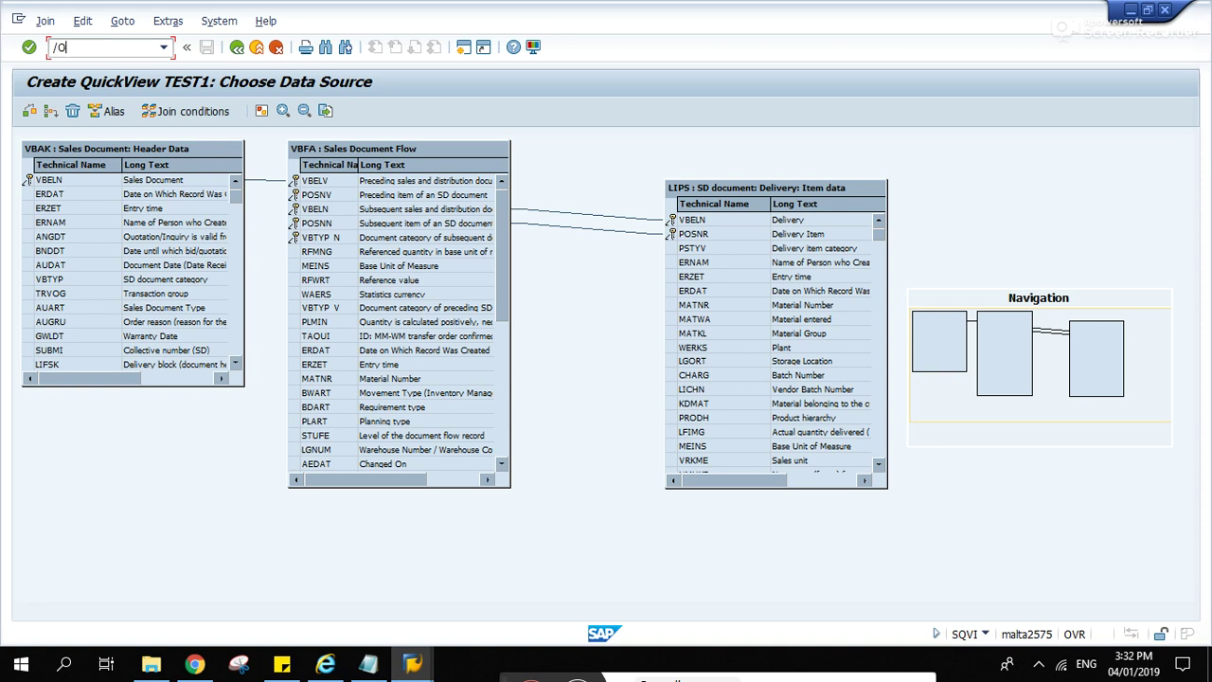
Open SE16N in a new session and load table VBFA's selection fields.
key(Return)
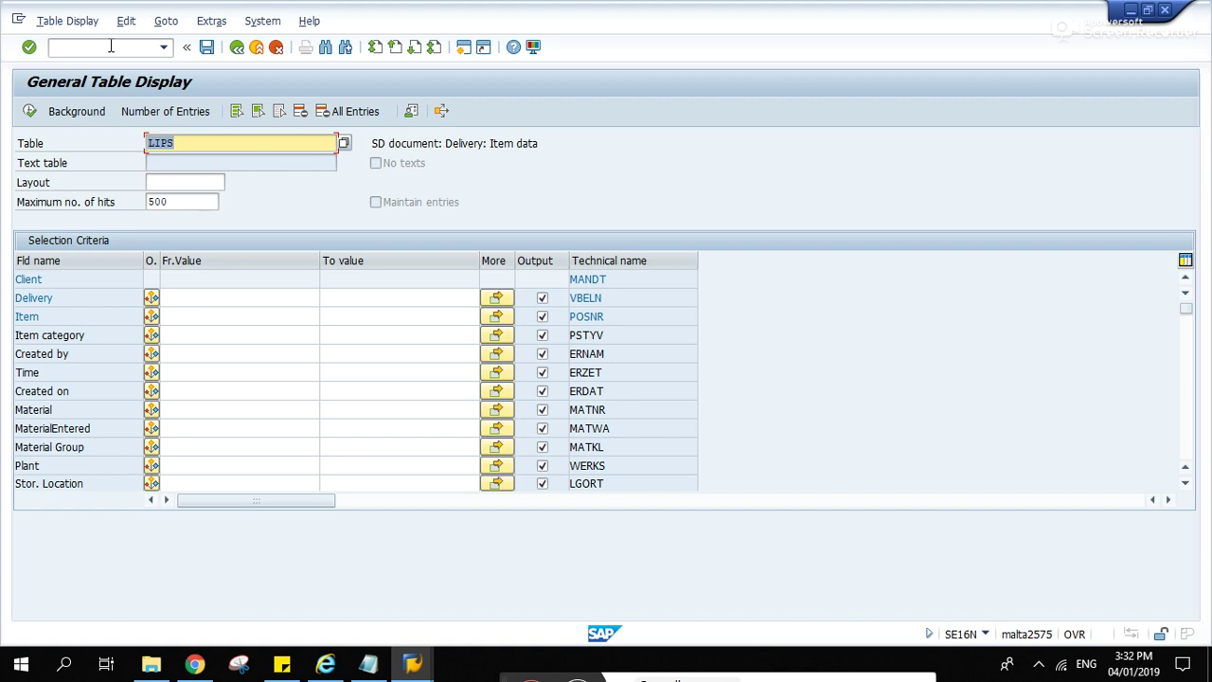
text(VBAK)
key(Return)
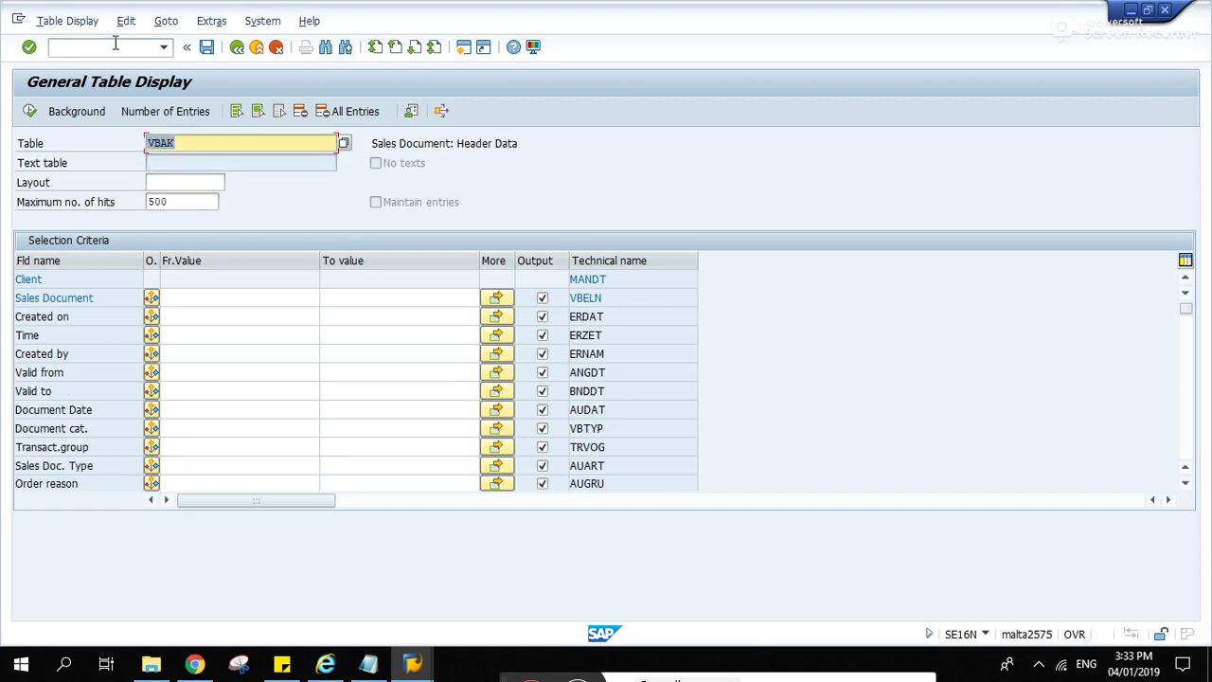
click(232, 296)
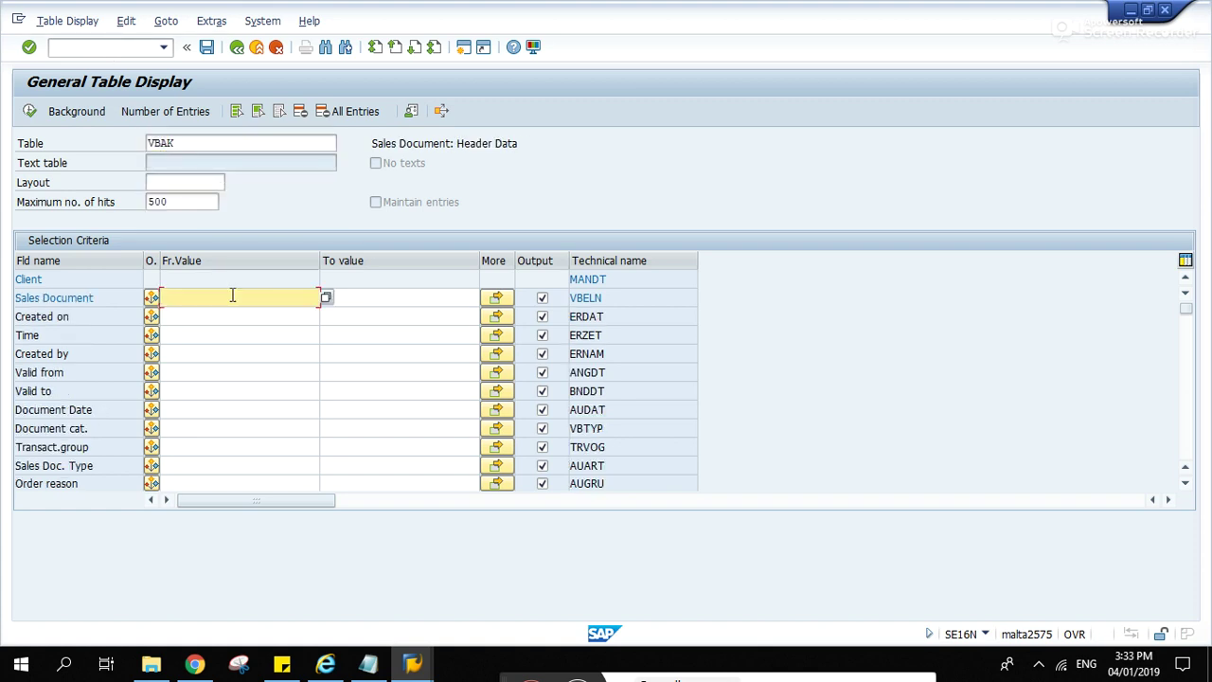
click(180, 143)
text(vb)
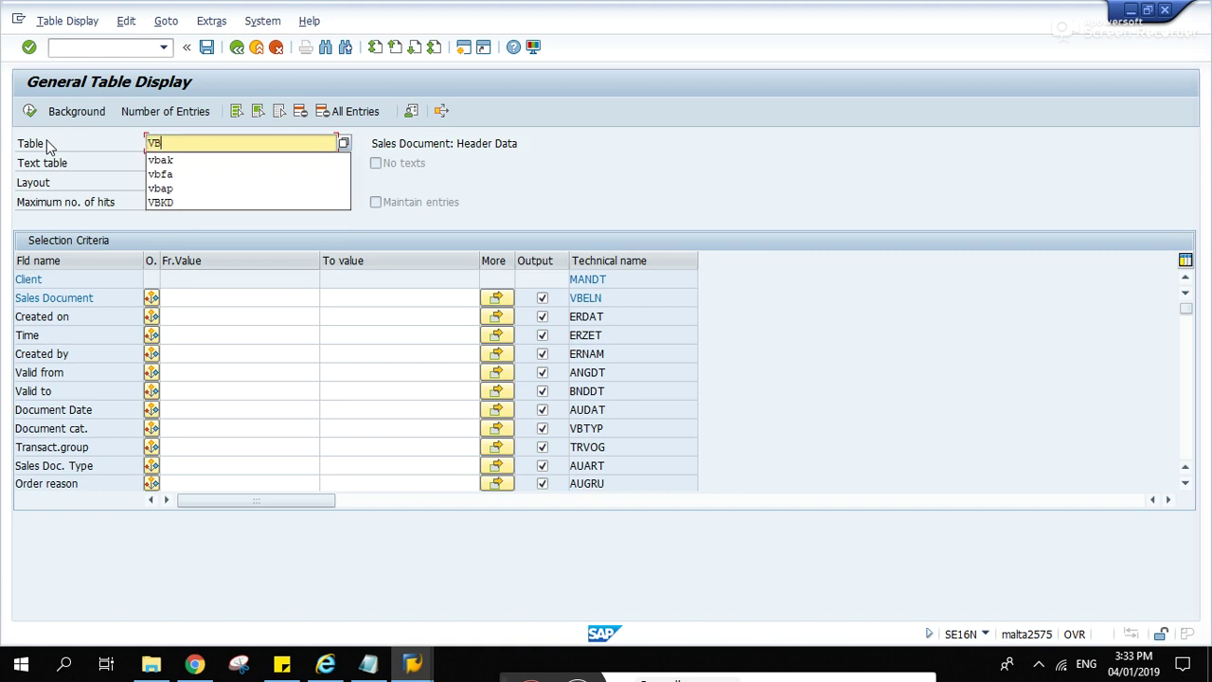
key(Down)
key(Return)
key(Return)
Filter Preceding Doc. by 4969 and execute the selection.
click(223, 296)
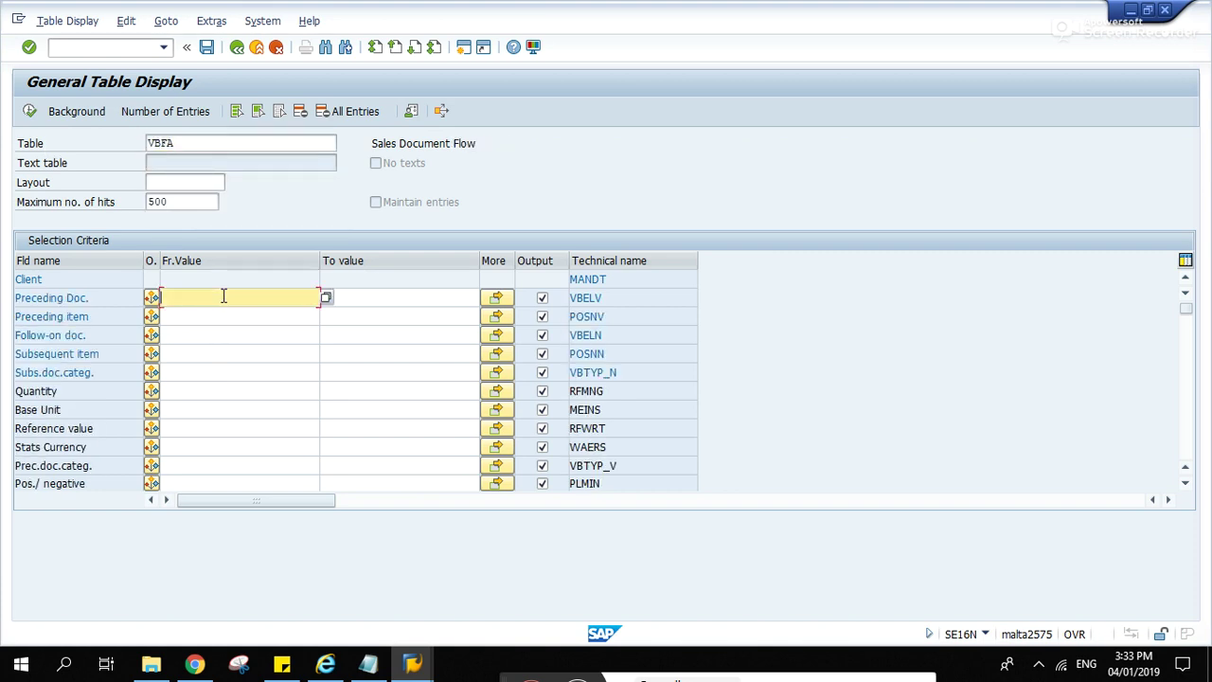
text(4)
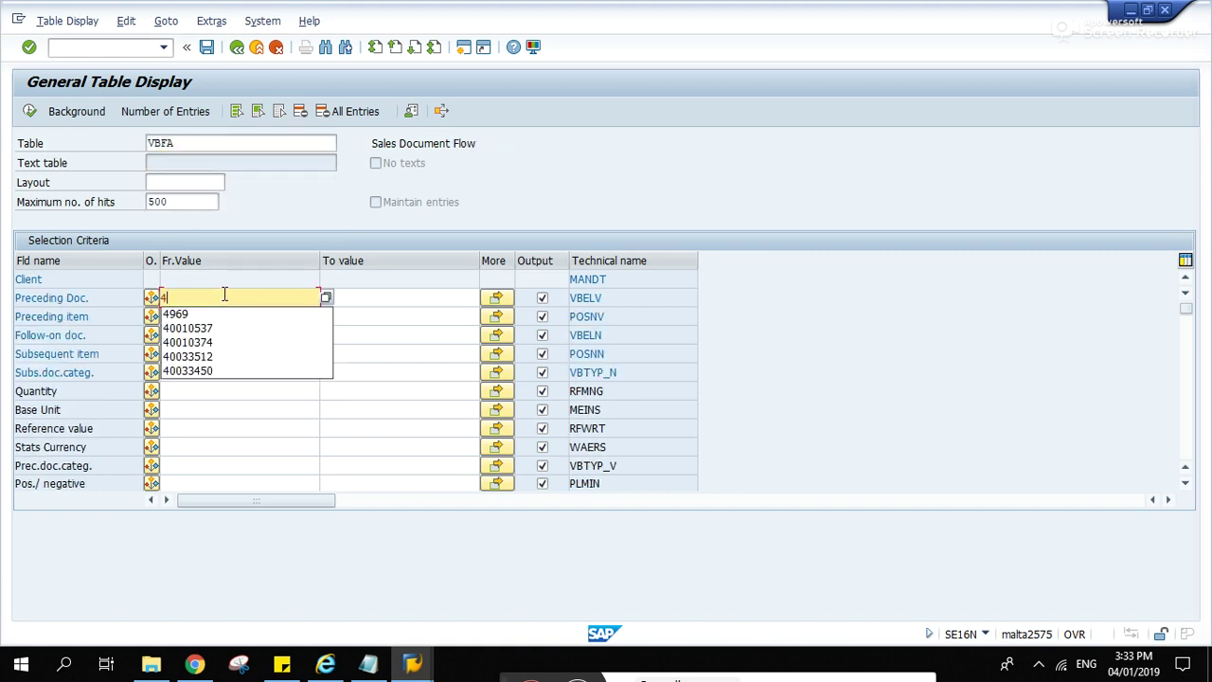
text(969)
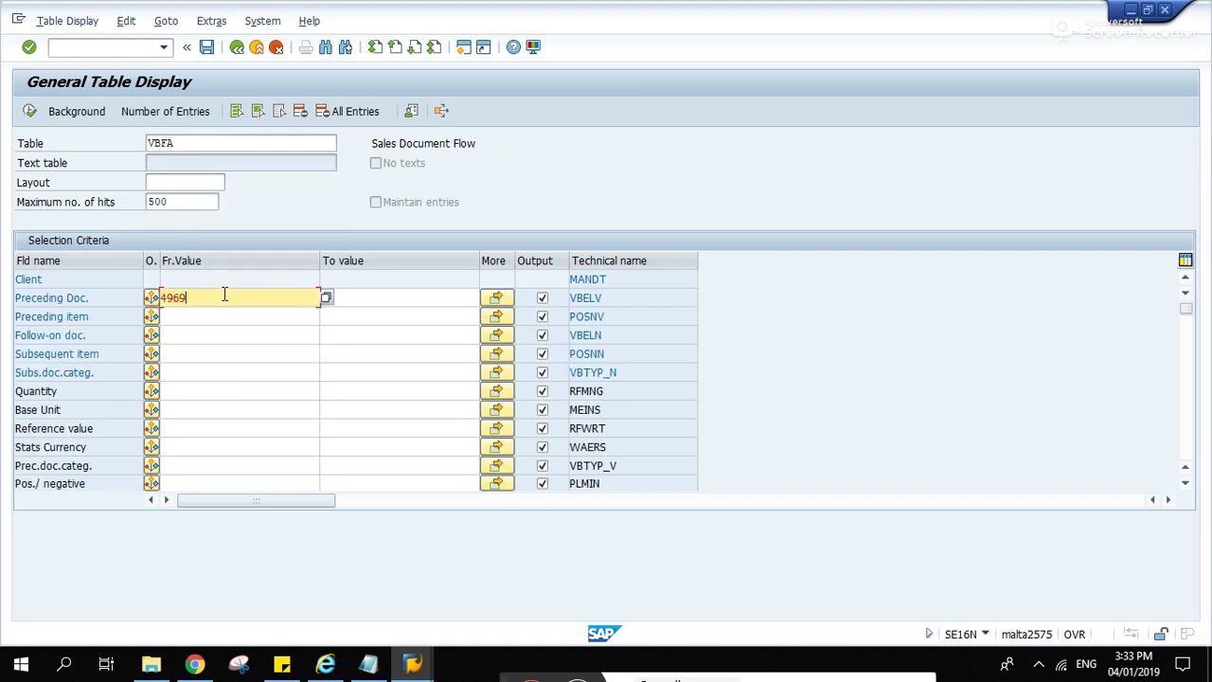
click(29, 111)
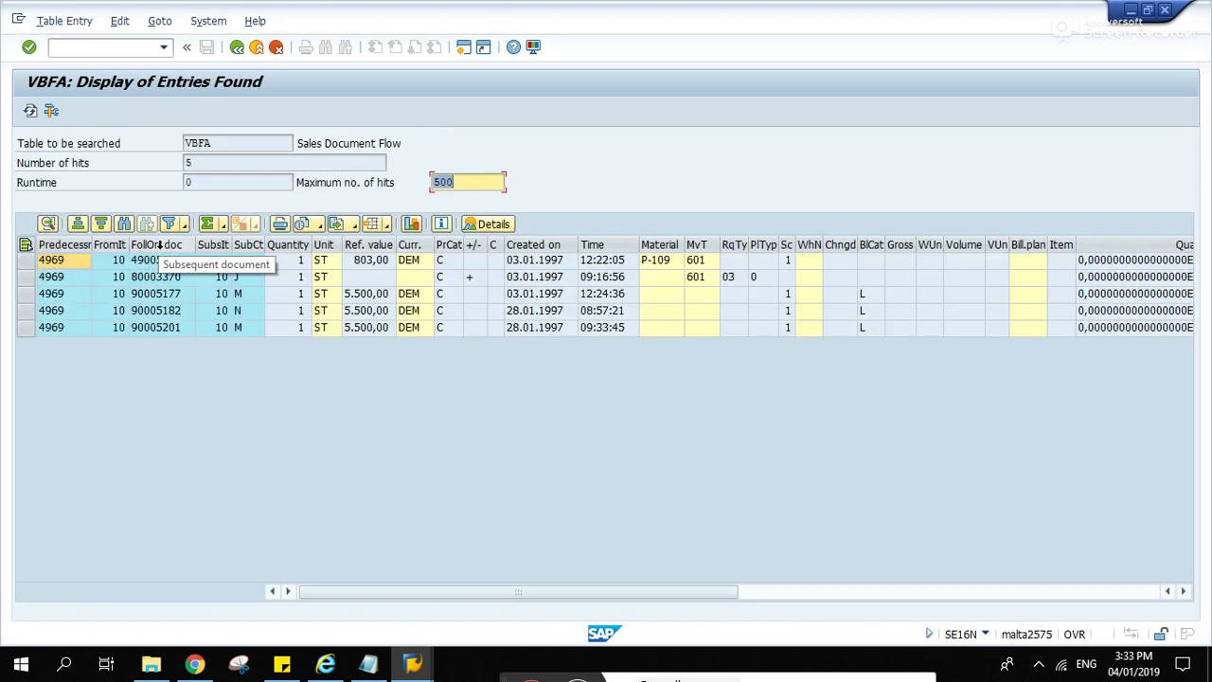
click(161, 277)
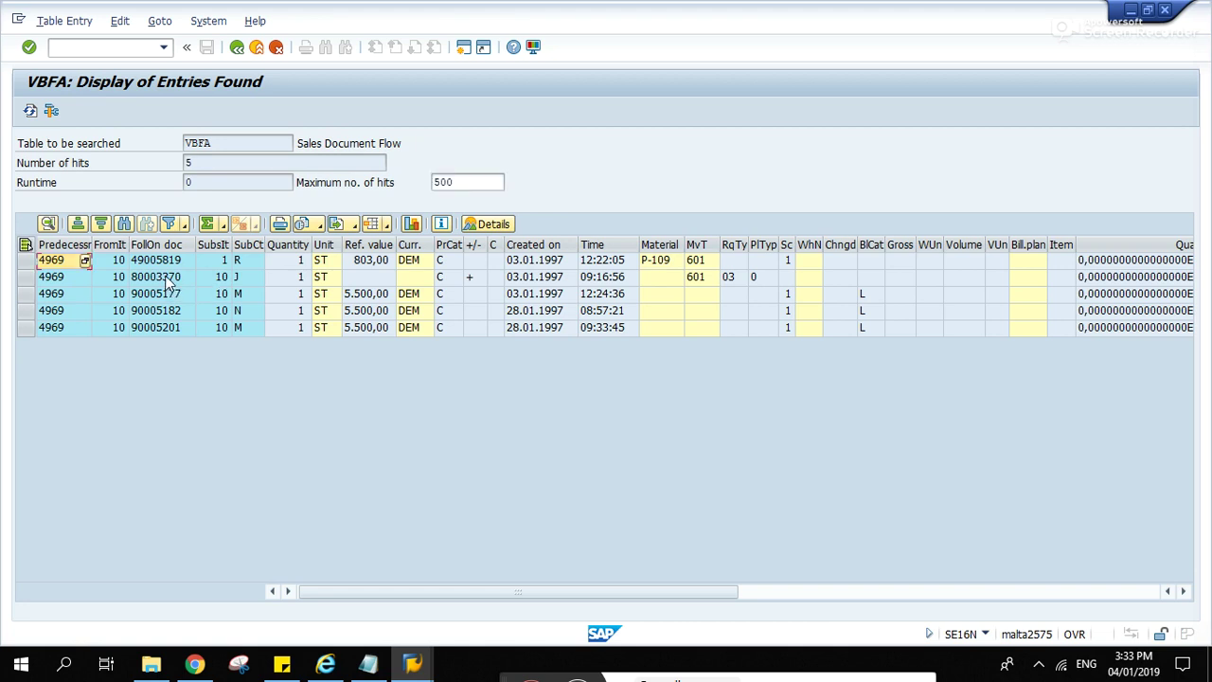
click(251, 277)
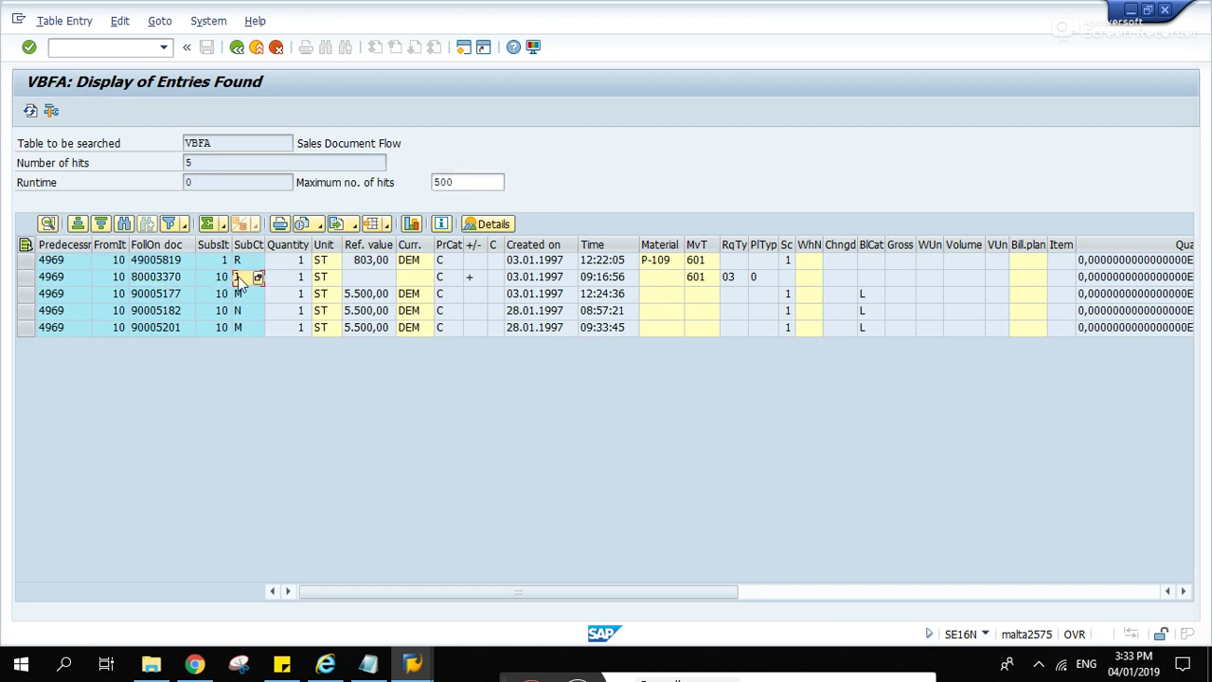
double_click(239, 282)
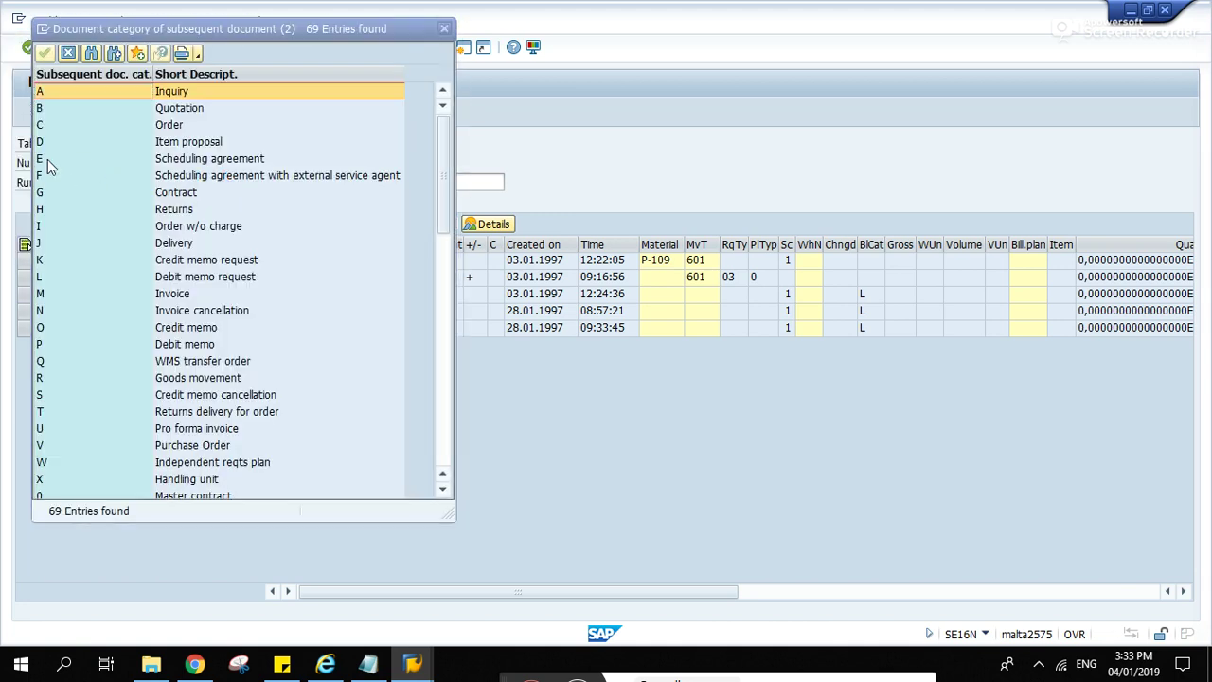
double_click(90, 246)
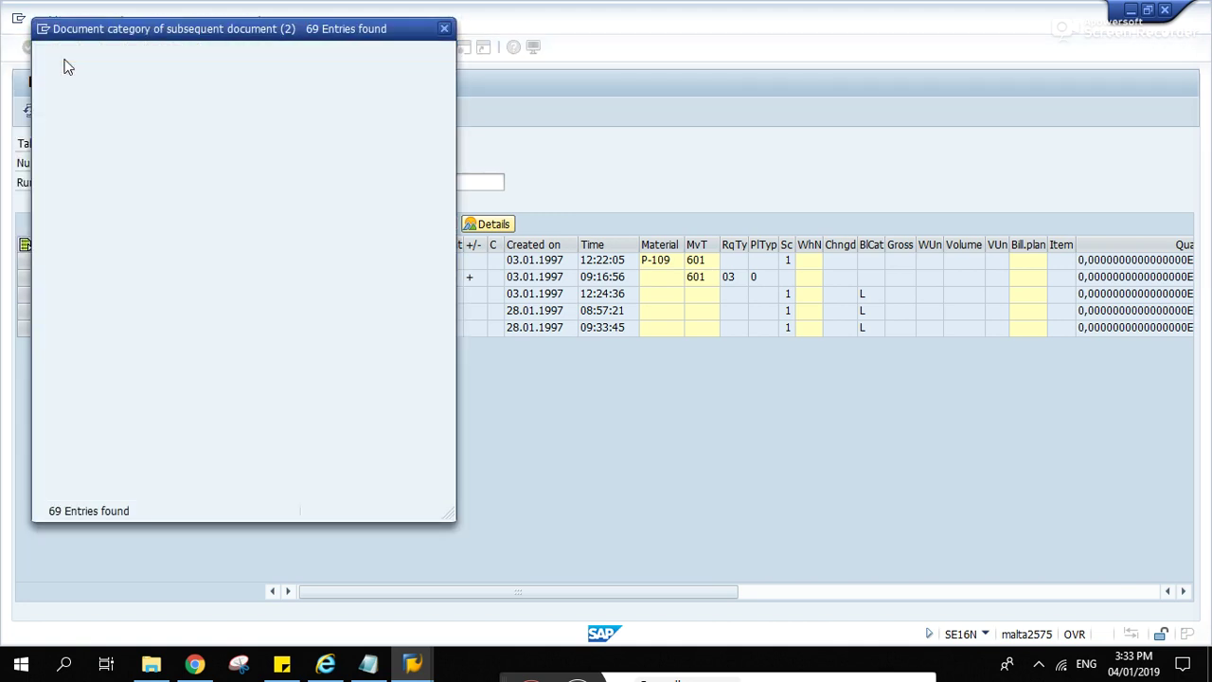
click(172, 277)
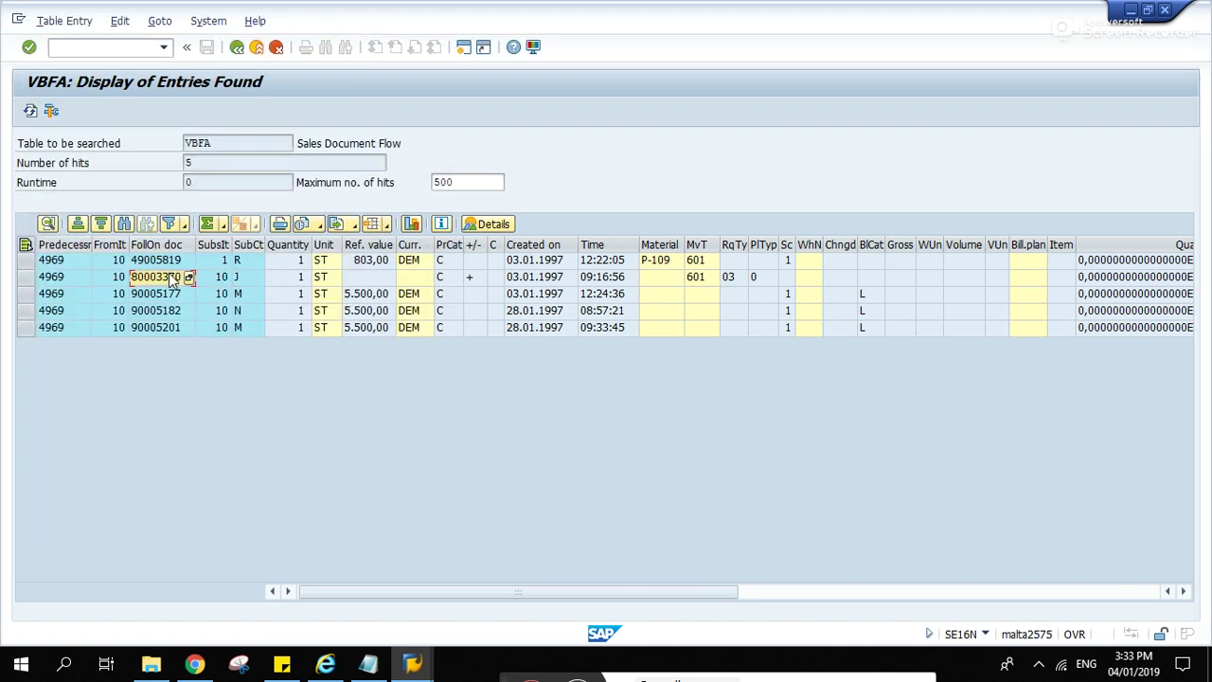
double_click(173, 277)
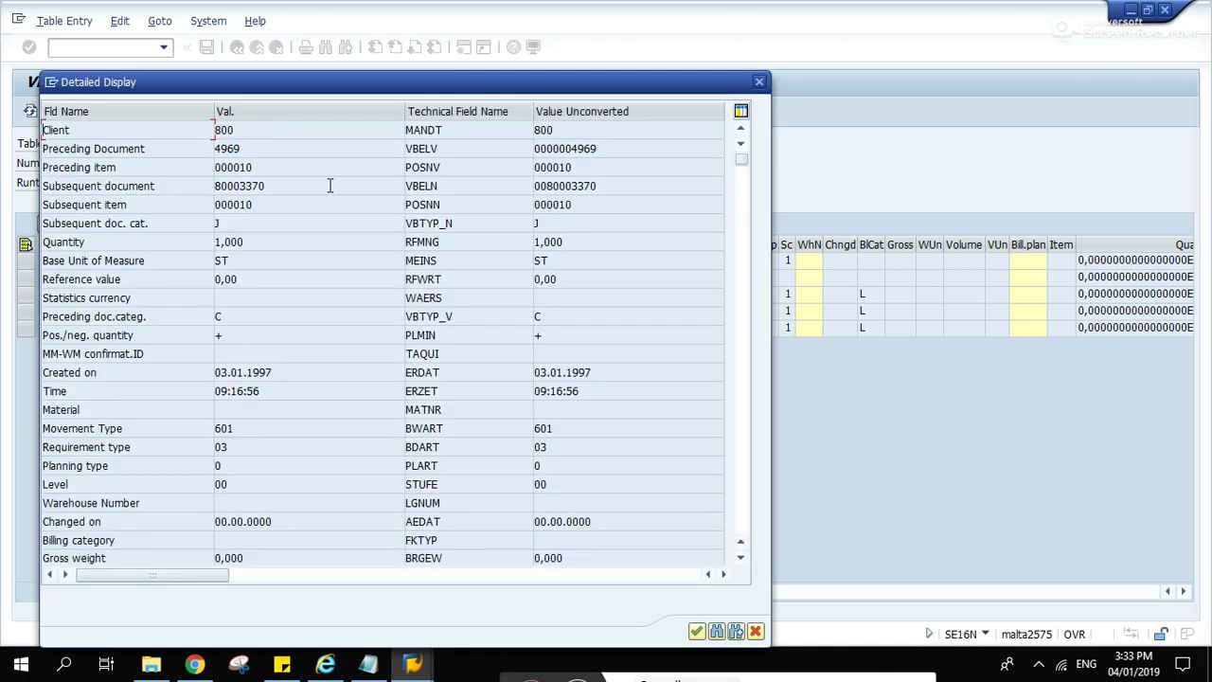
Compare the VBELN technical field name with the VBFA VBELN join field in QuickView TEST1.
drag(479, 186, 390, 185)
click(411, 663)
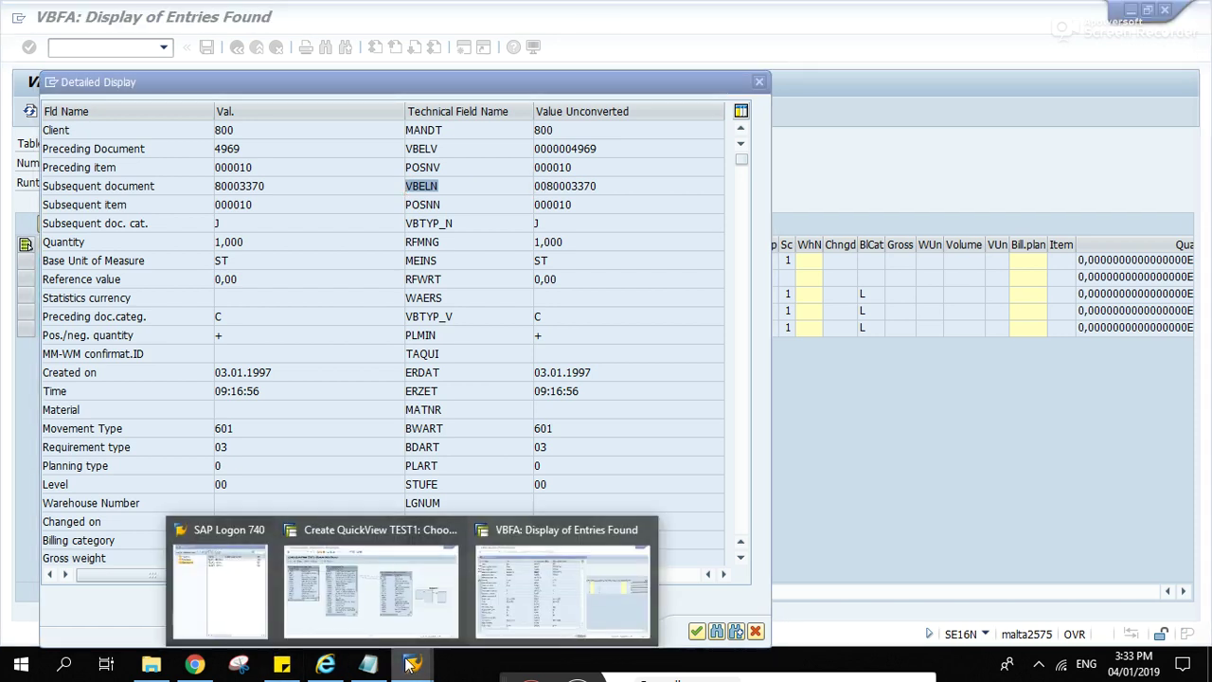
click(369, 587)
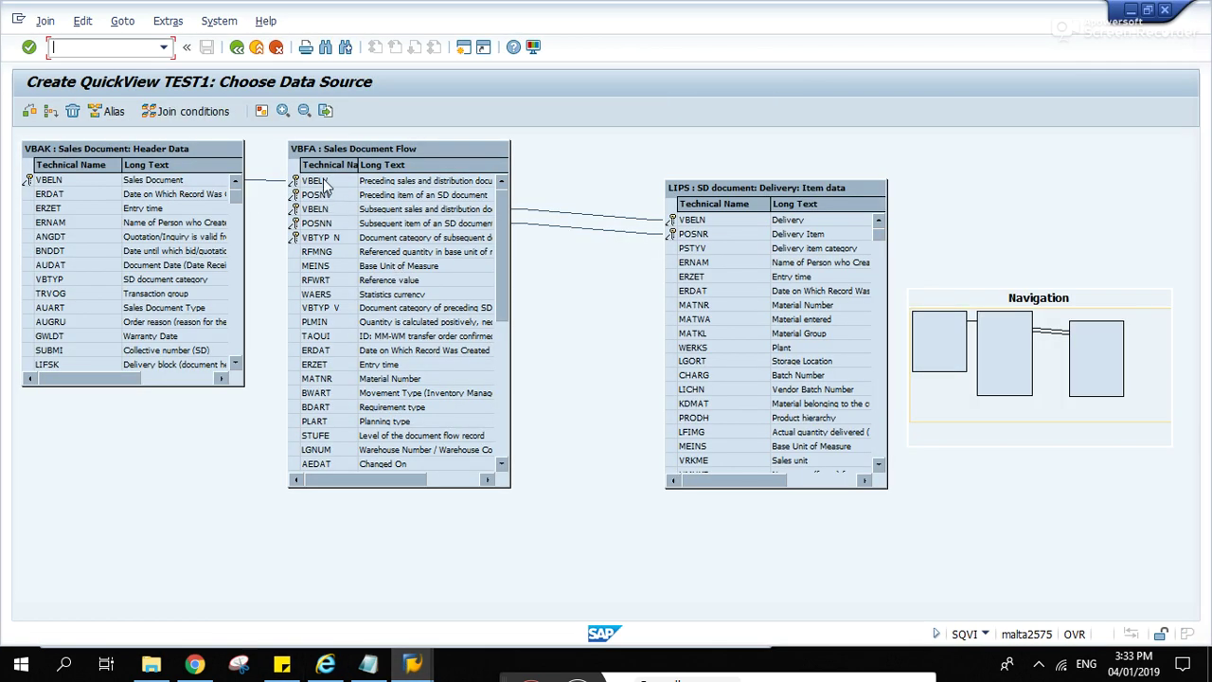
click(331, 209)
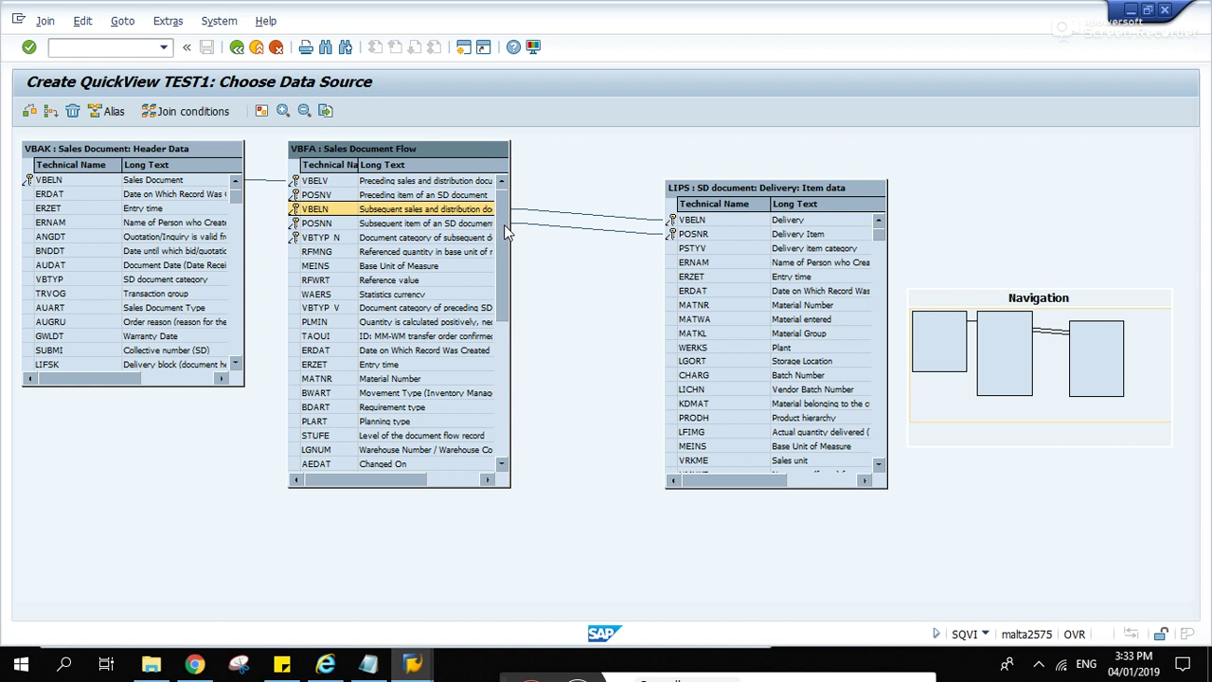
Note subsequent document 80003370 and item 000010 in the detailed display, then return to the join screen.
key(alt+Tab)
double_click(279, 183)
key(ctrl+c)
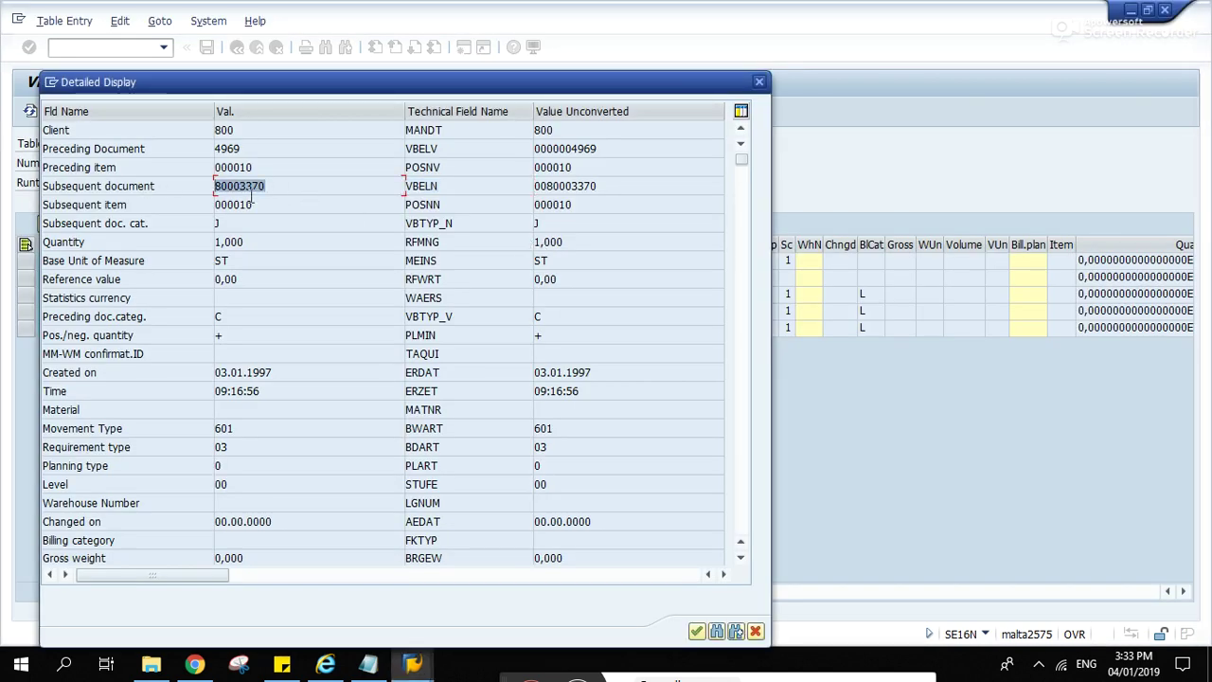
drag(252, 203, 197, 199)
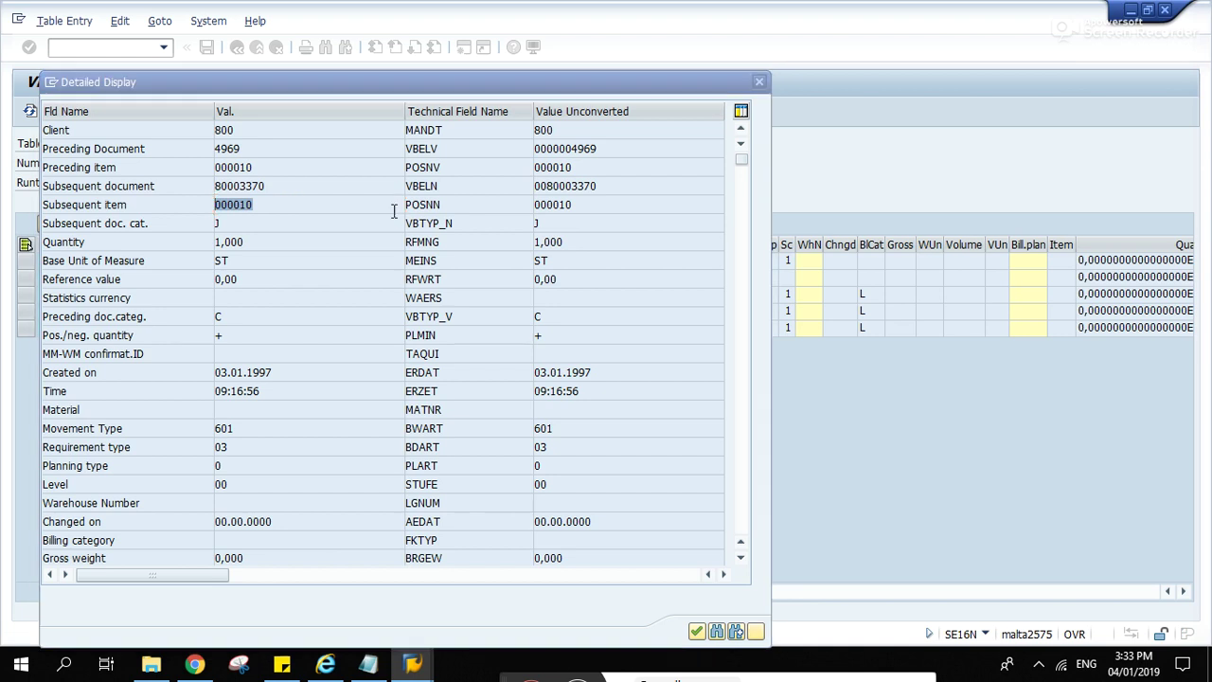
key(alt+Tab)
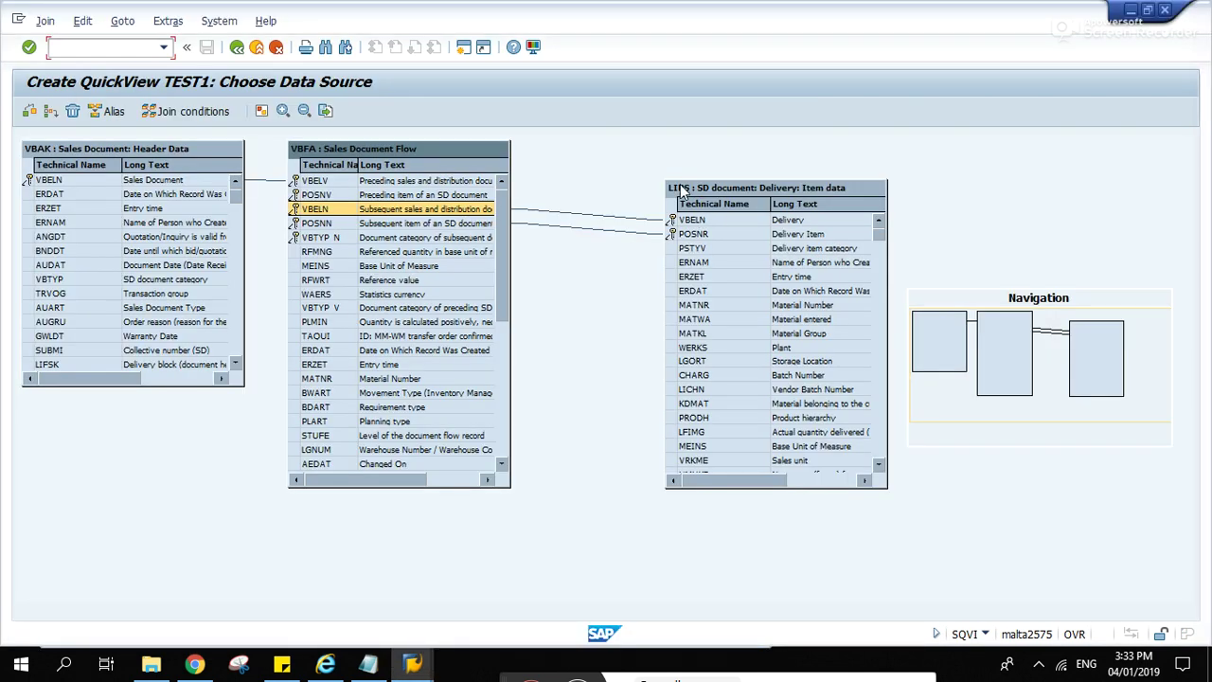
Check the LIPS POSNR join field, close the detailed record view and return to table selection.
click(697, 235)
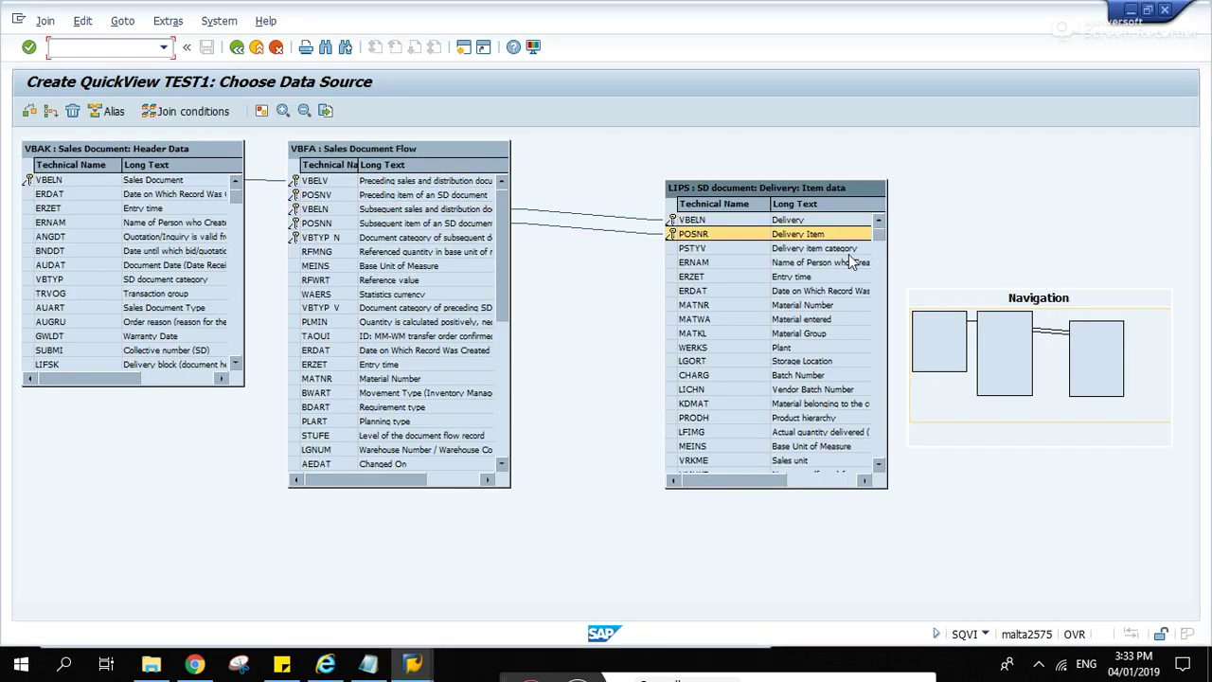
key(alt+Tab)
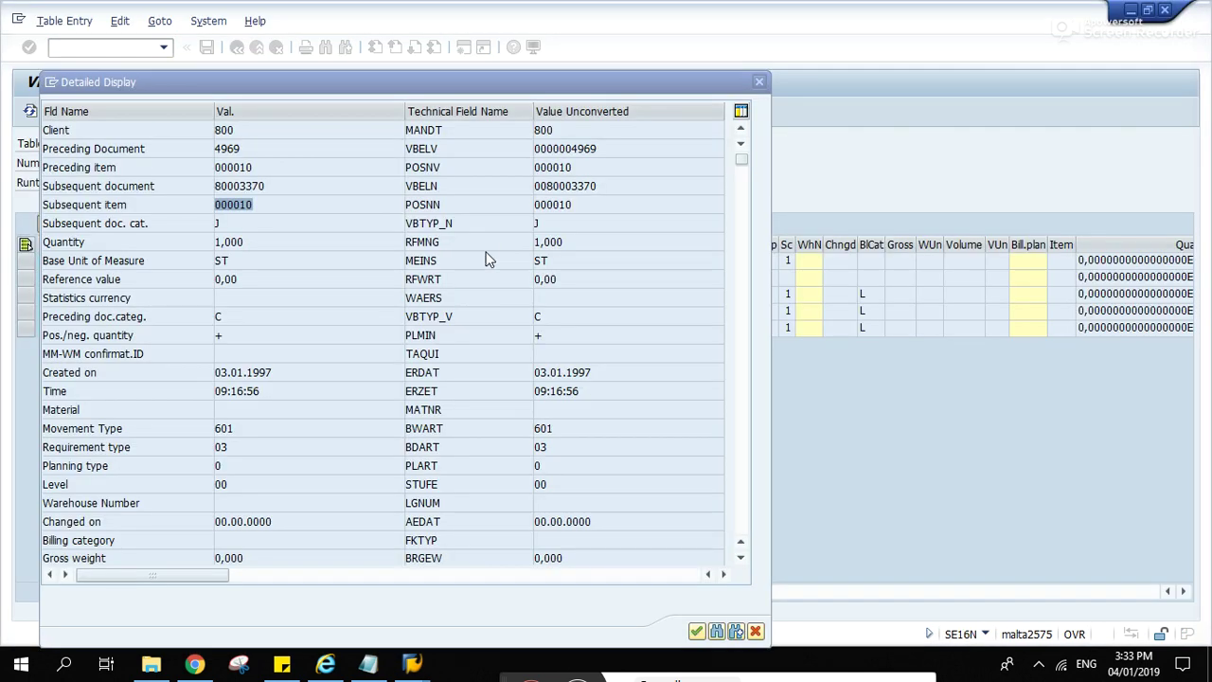
click(759, 82)
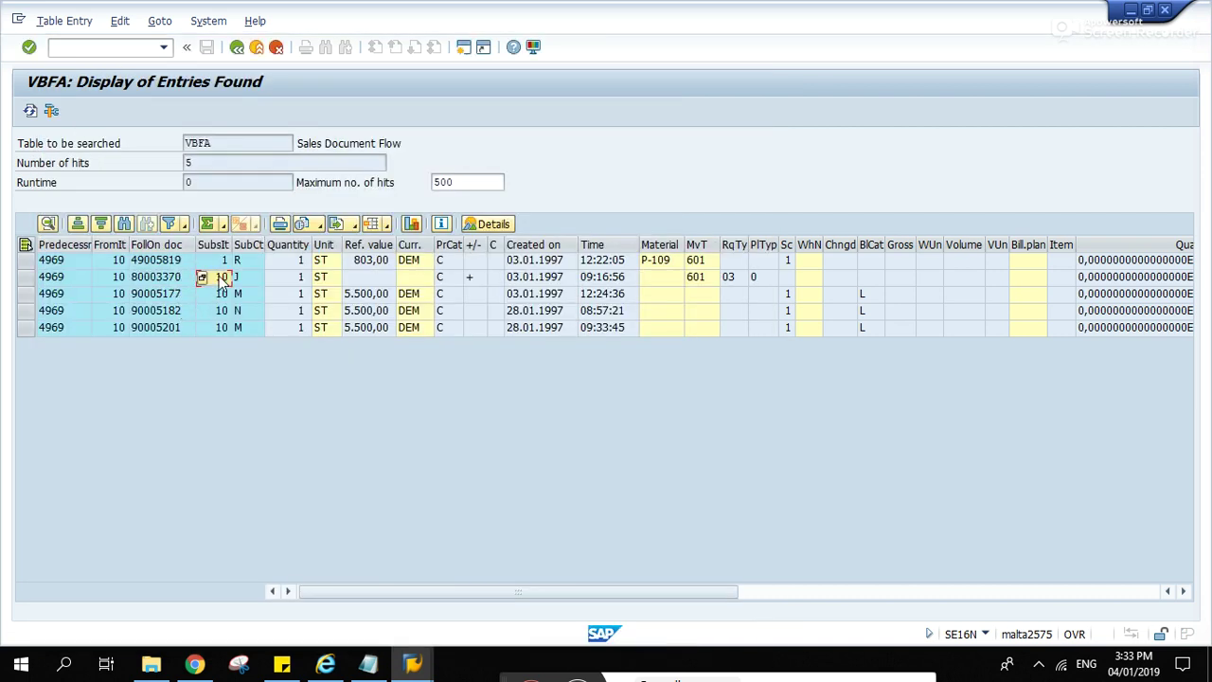
click(101, 45)
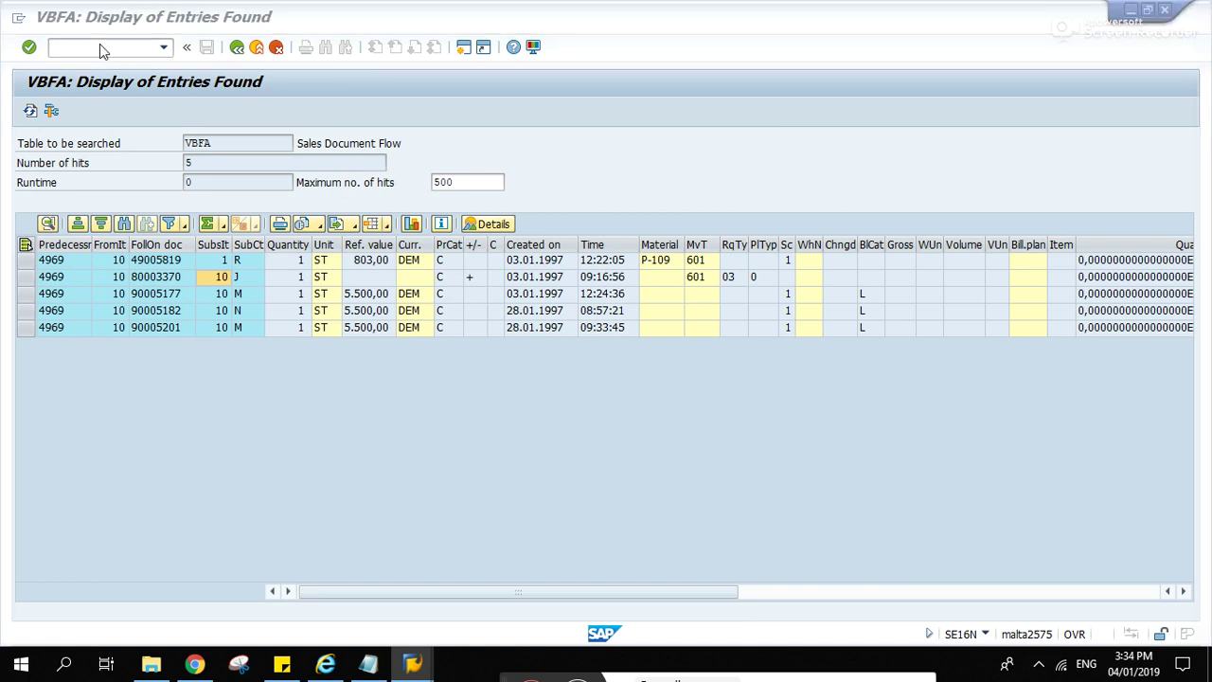
key(F3)
Load table LIPS in SE16N and filter on Delivery 80003370 and Item 10.
text(LIPS)
key(Return)
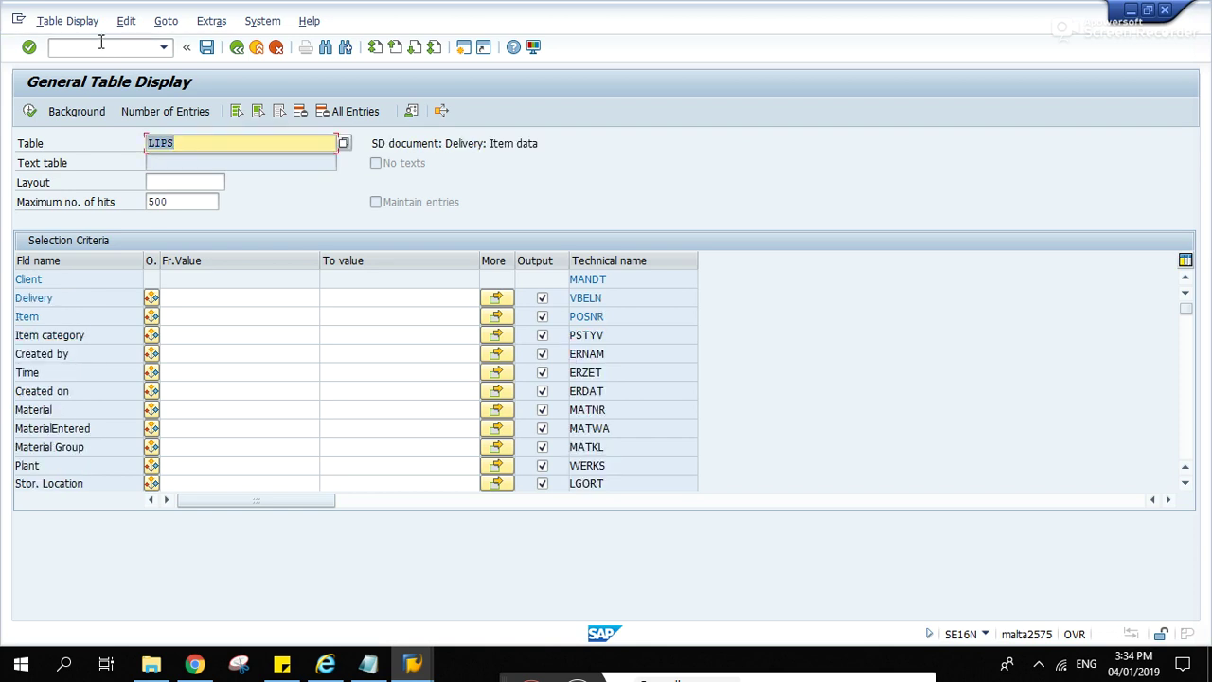
click(219, 297)
key(ctrl+v)
click(222, 317)
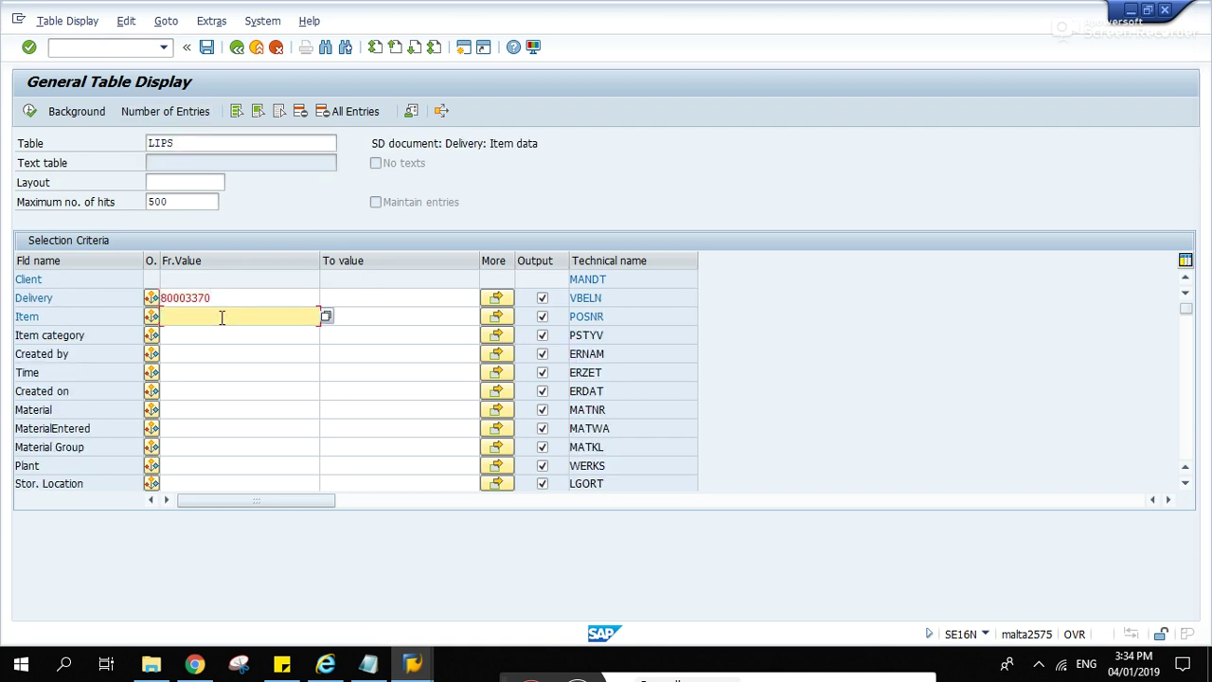
text(10)
click(292, 409)
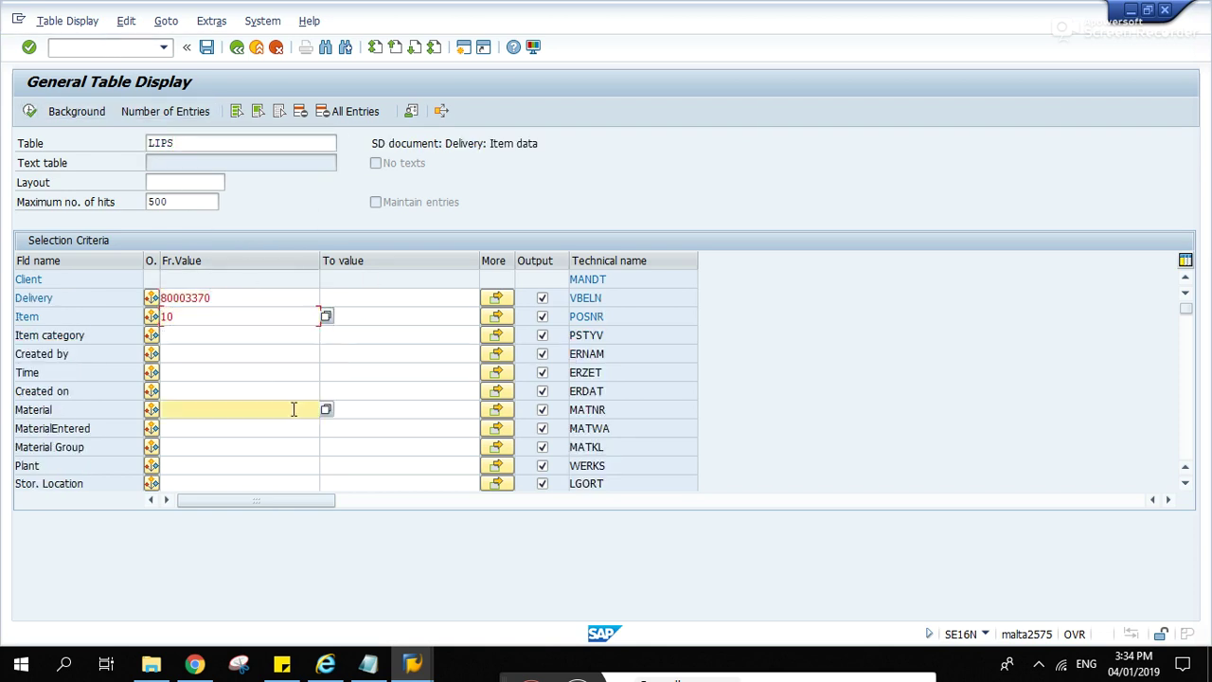
click(379, 353)
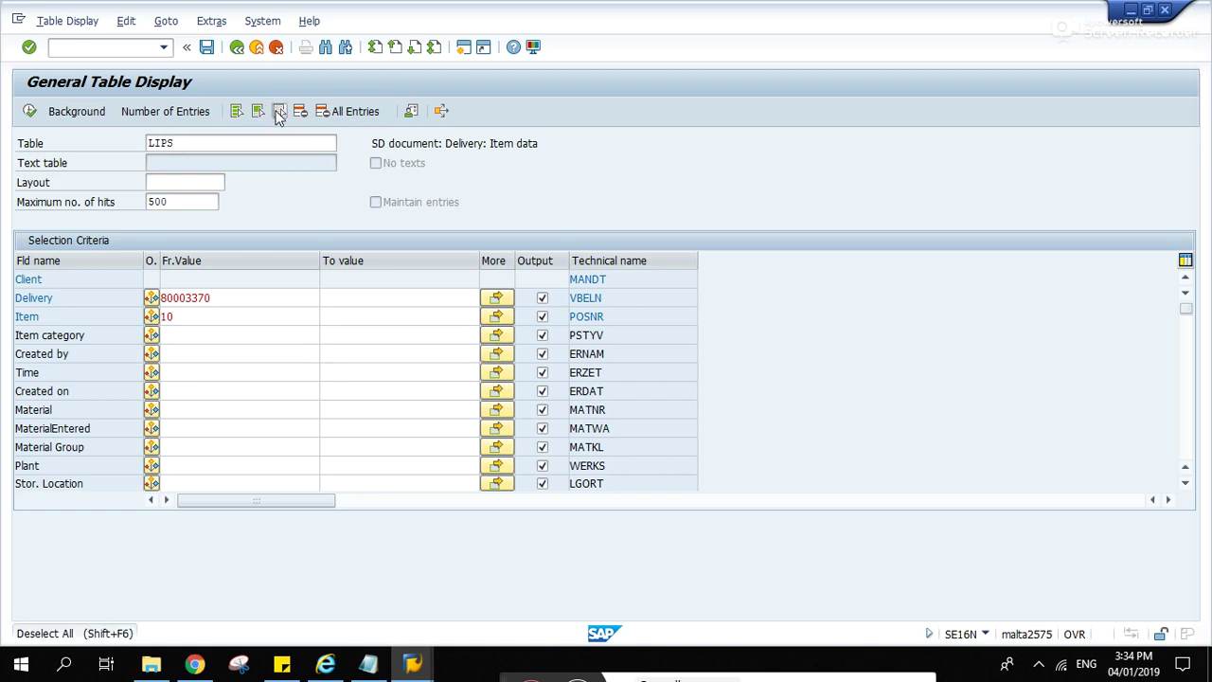
Deselect all output columns, keeping only Delivery and Item.
click(279, 111)
click(542, 298)
click(542, 316)
click(308, 409)
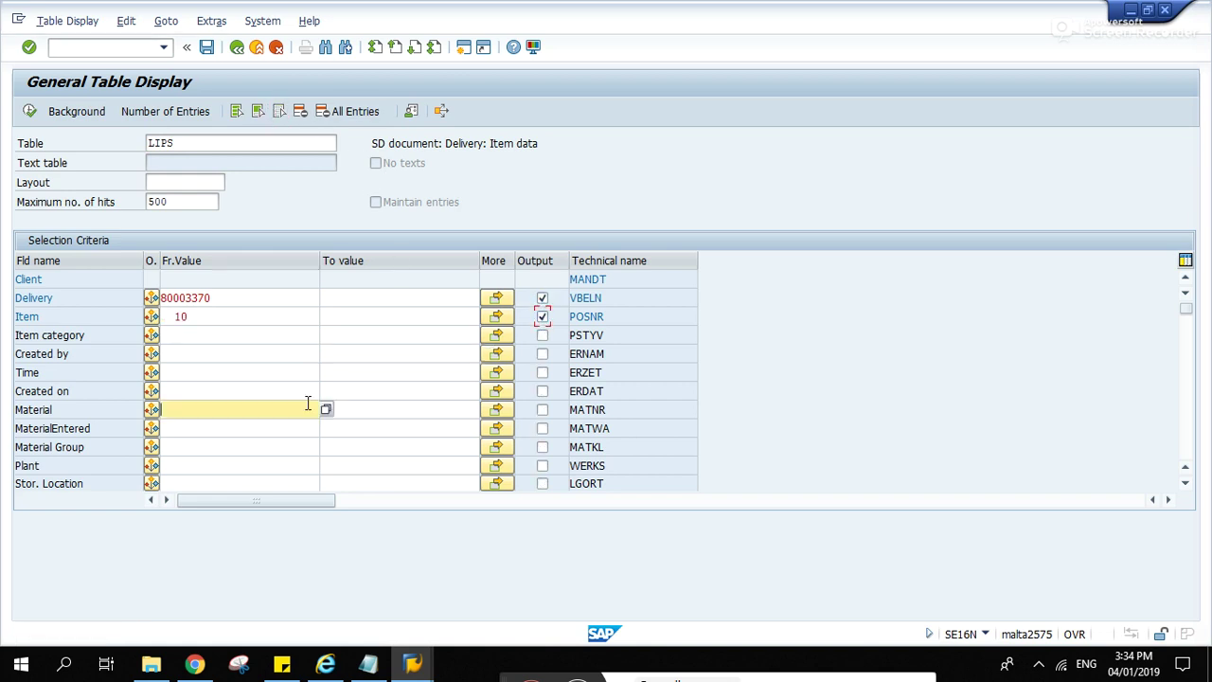
click(415, 663)
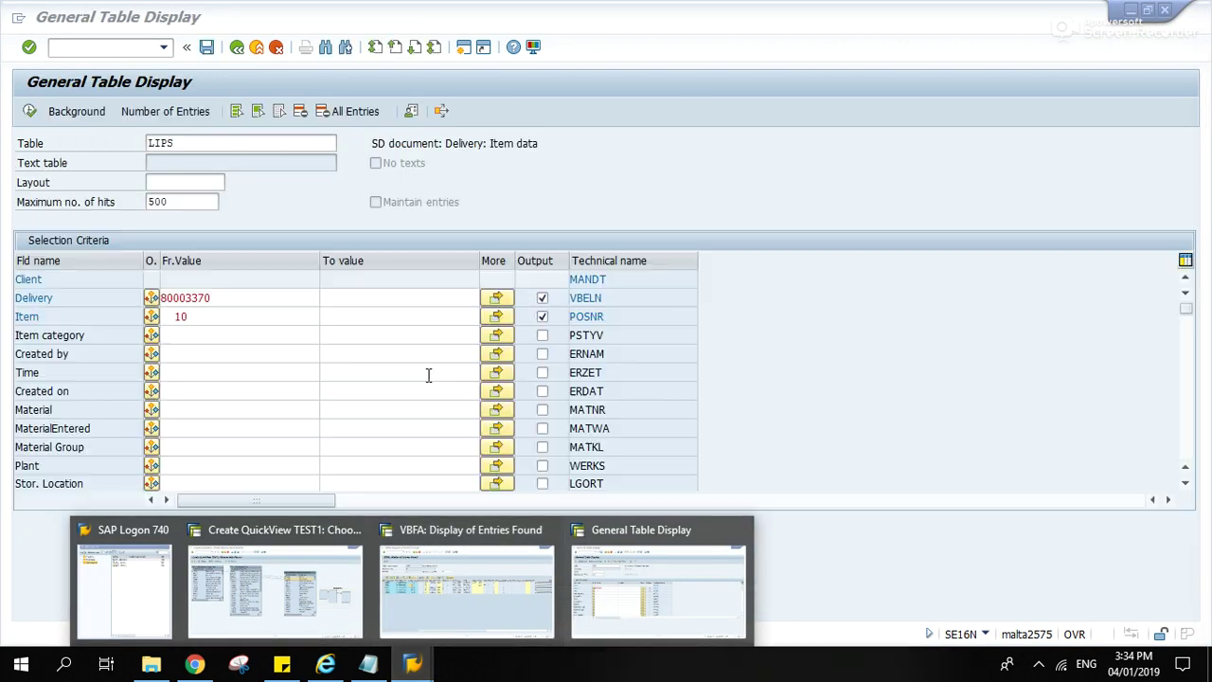
click(403, 353)
Add Trans. Group to the output, run the LIPS lookup, and return to the QuickView TEST1 join.
key(ctrl+f)
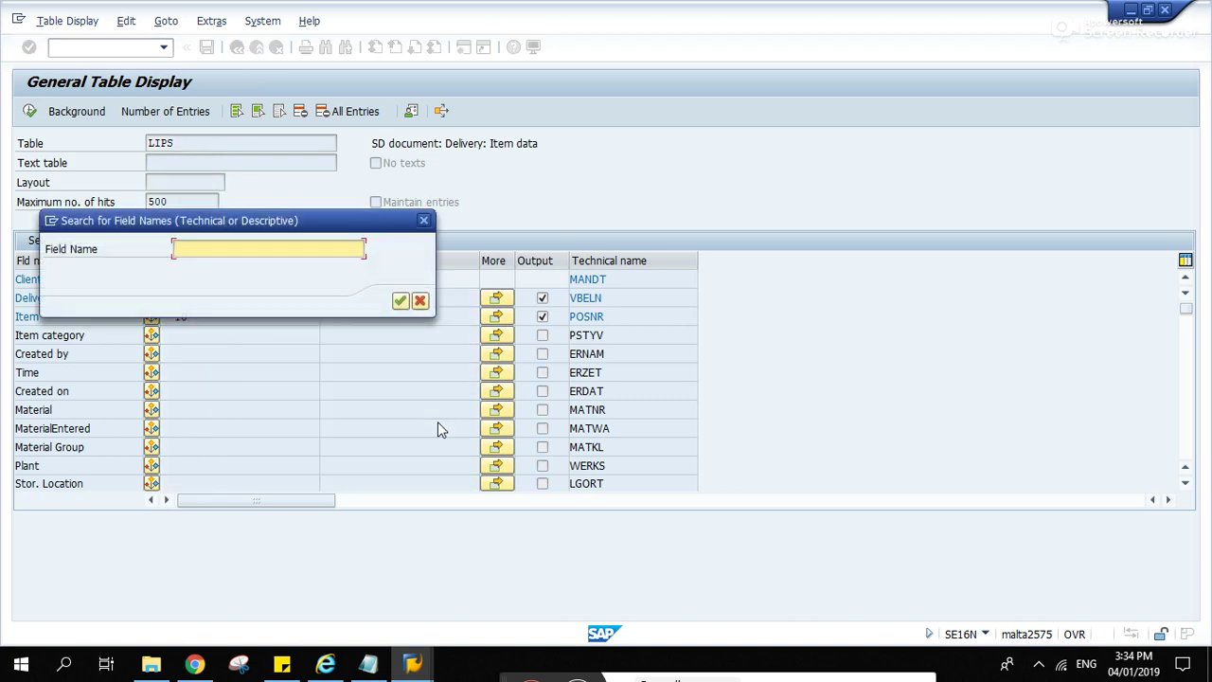
text(TRA)
click(400, 300)
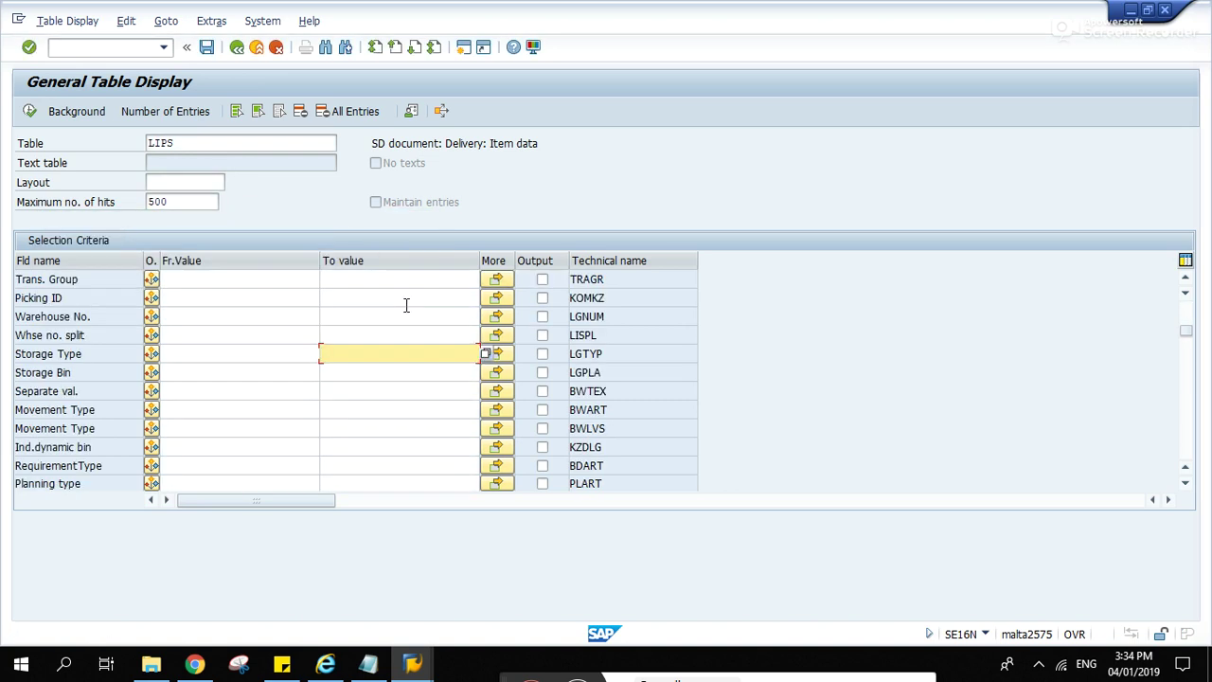
click(541, 280)
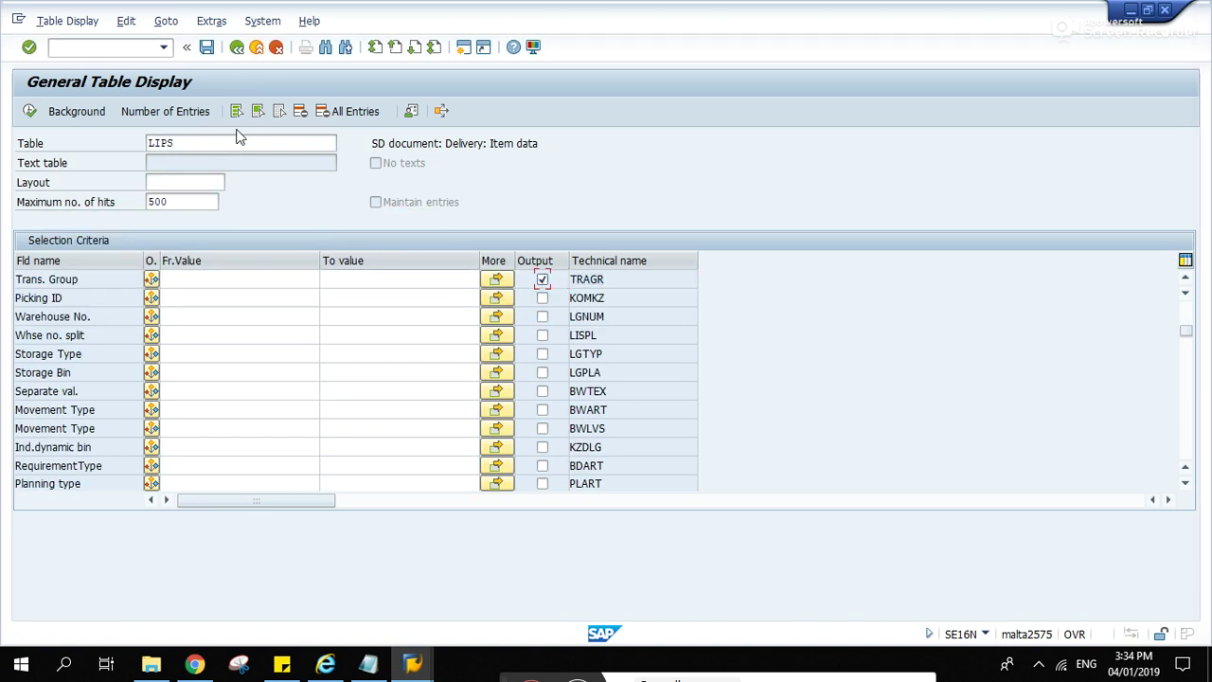
click(30, 111)
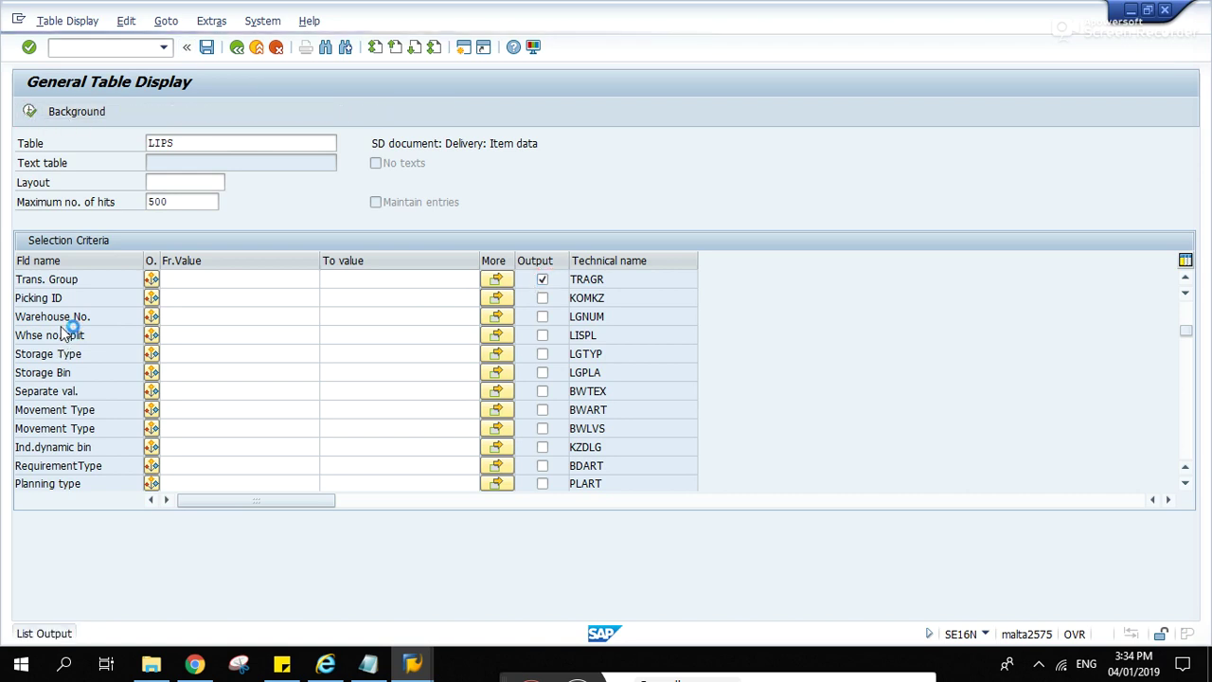
click(149, 269)
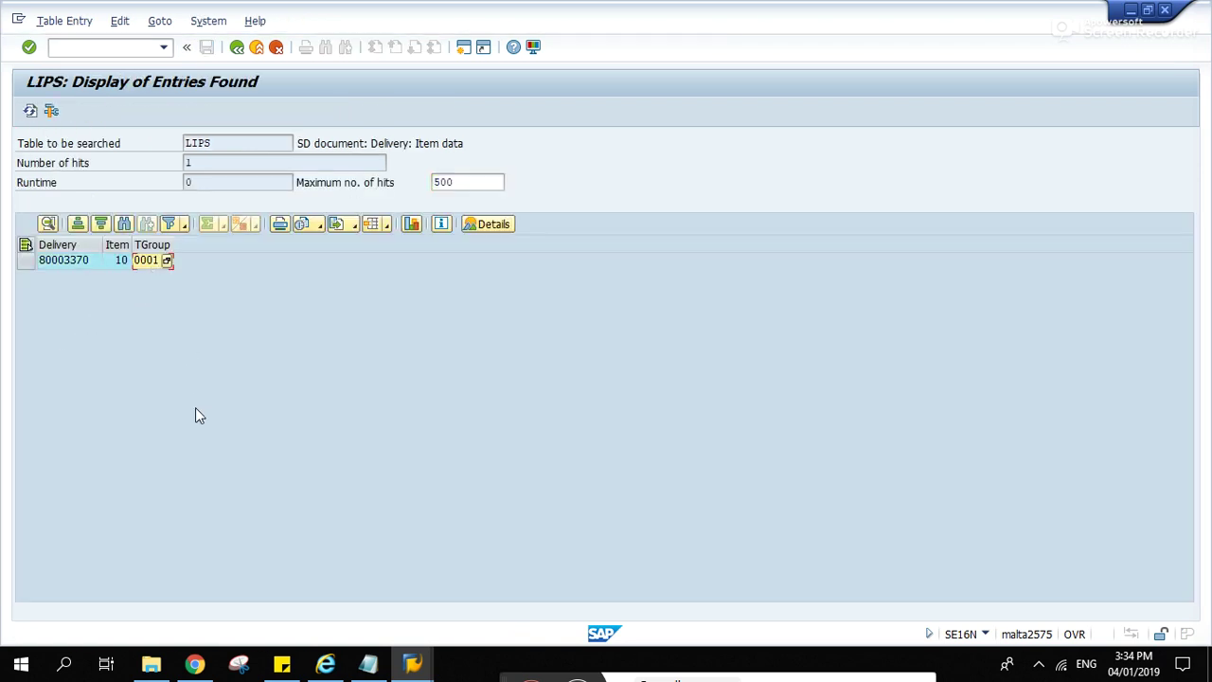
click(414, 664)
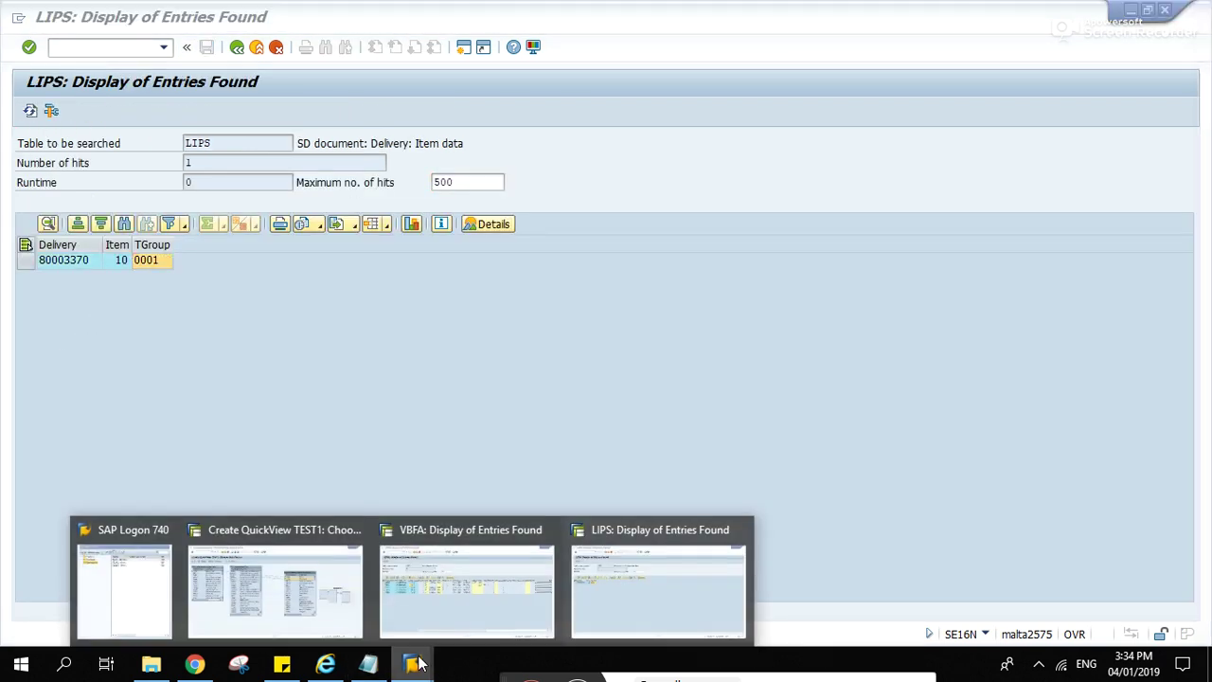
click(274, 583)
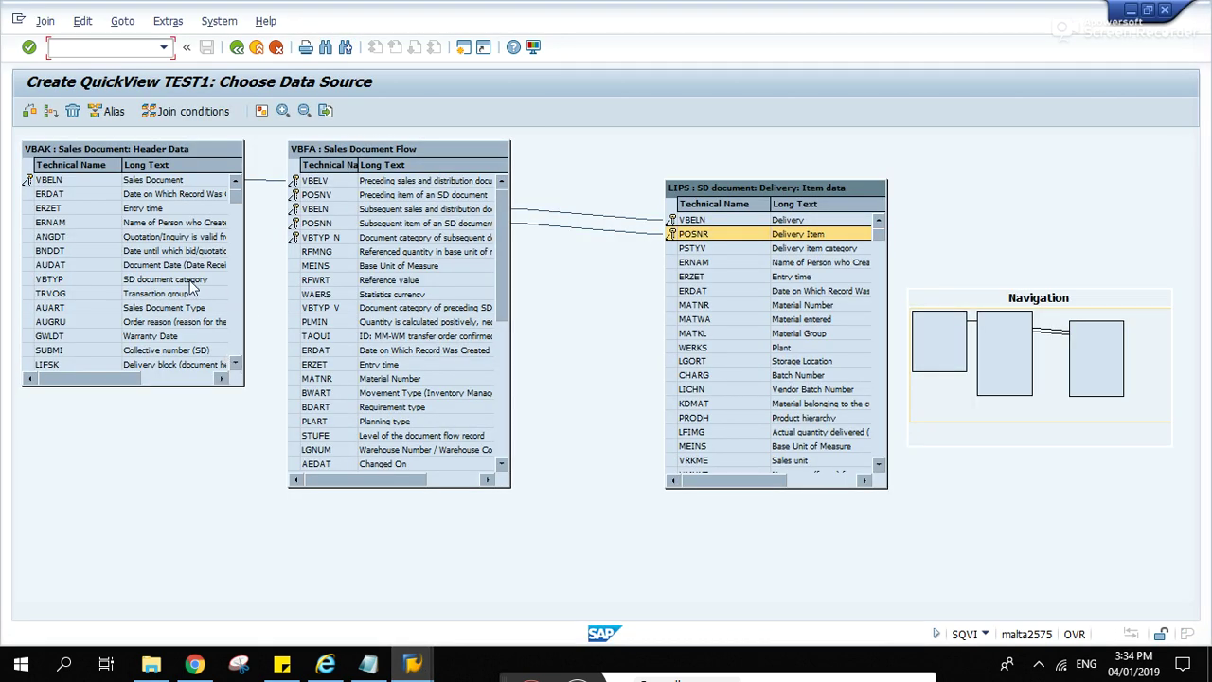
Leave the join editor and view TEST1's Sort sequence and Selection fields, focusing Sales Document.
click(236, 48)
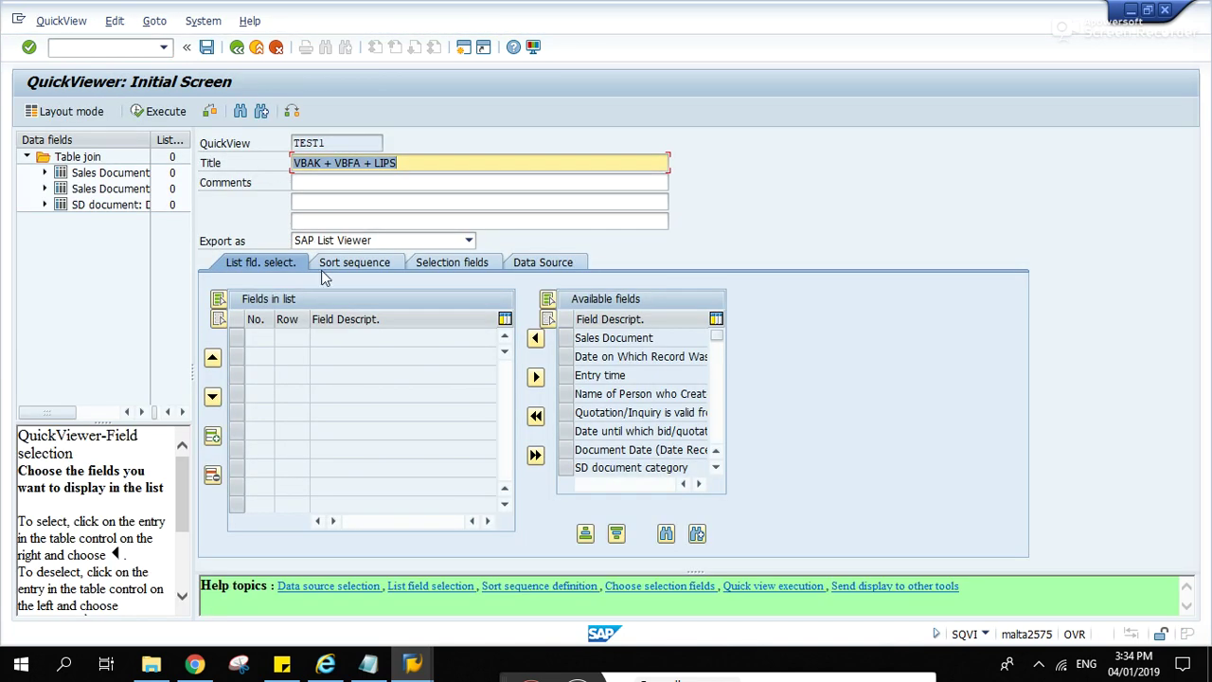
click(348, 267)
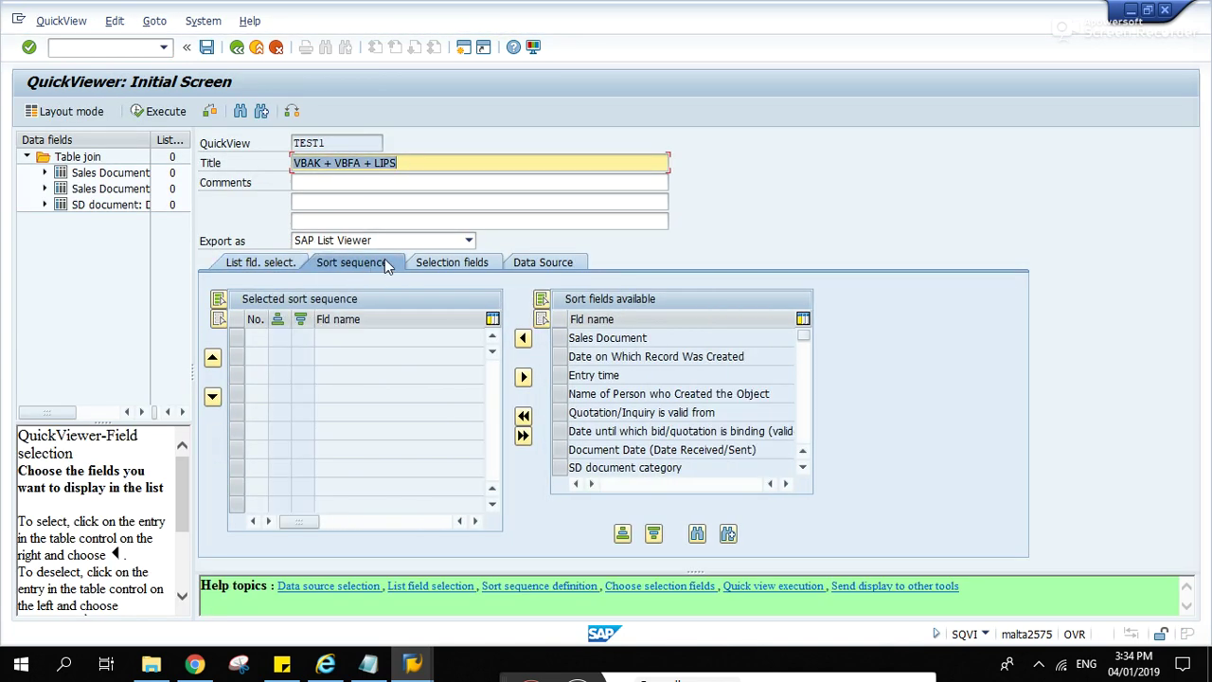
click(432, 269)
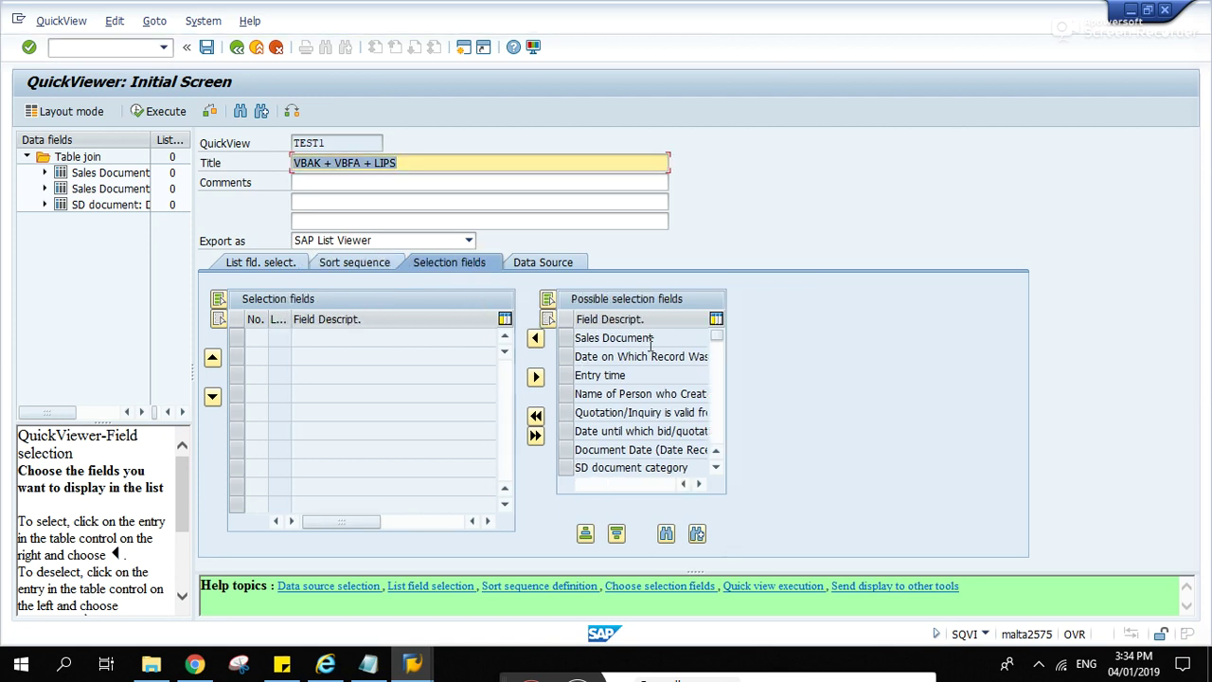
click(663, 338)
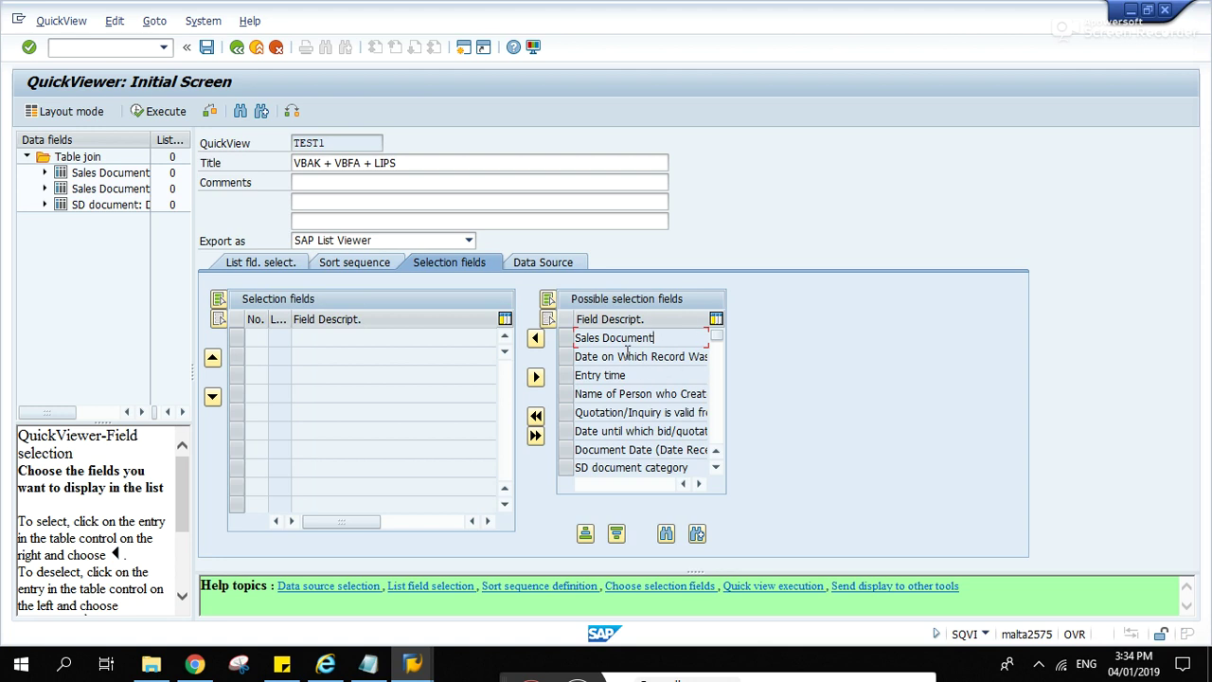
click(674, 338)
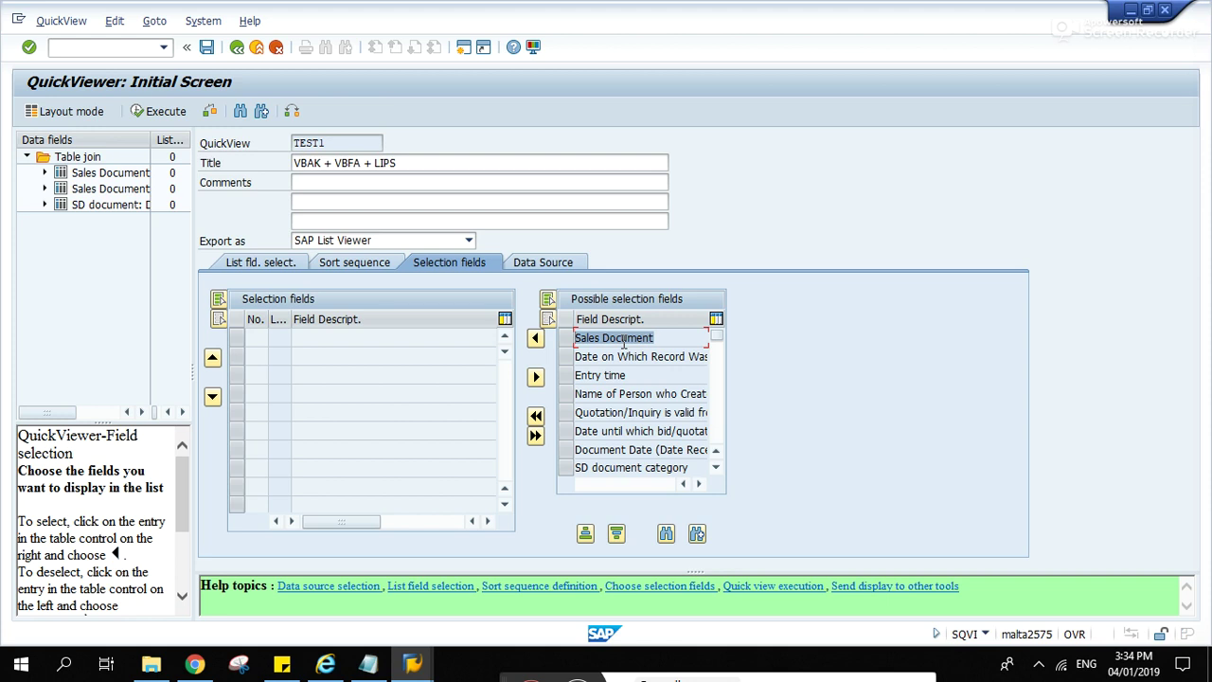
click(667, 339)
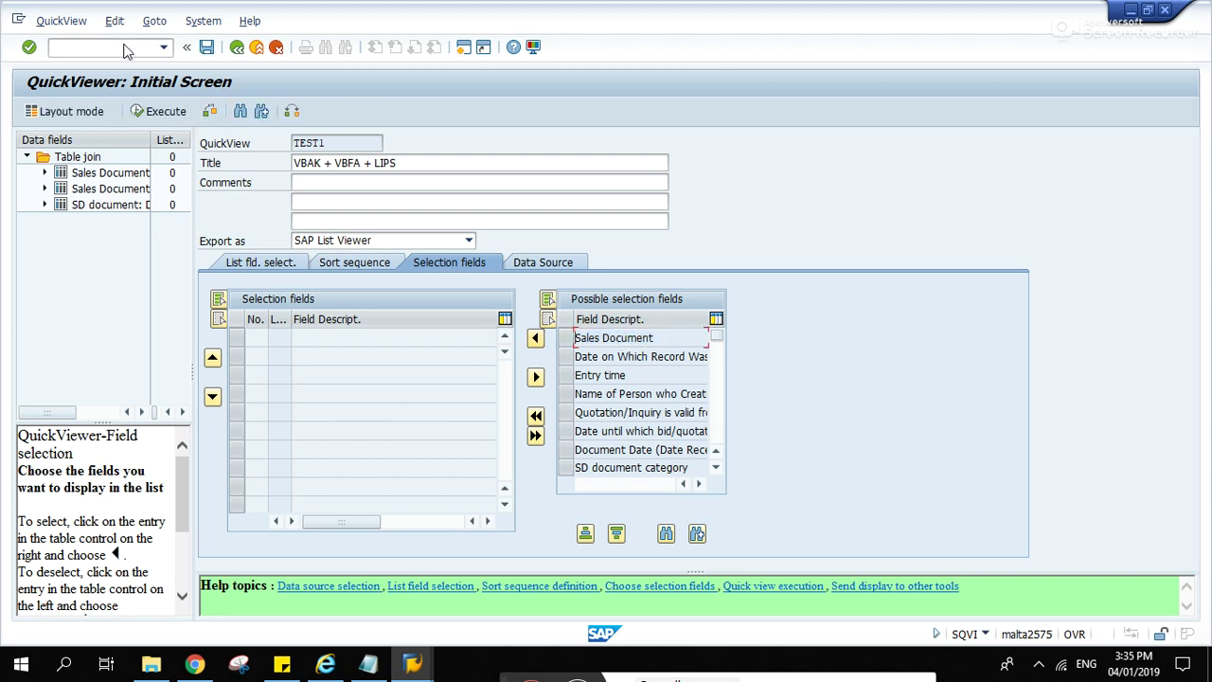
Open the ABAP Dictionary in a new session with /OSE11.
text(/OSE11)
key(Return)
key(alt+Tab)
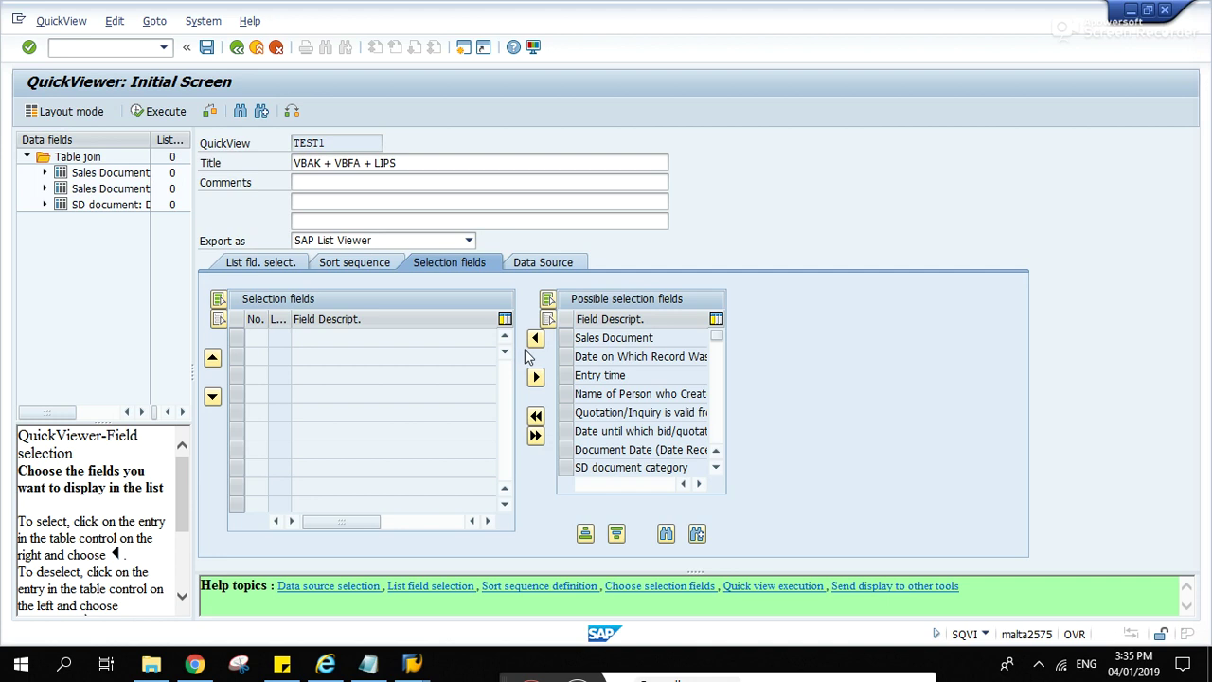
In the ABAP Dictionary, replace LIPS with VBAK and display the VBAK database table definition.
click(610, 339)
key(alt+Tab)
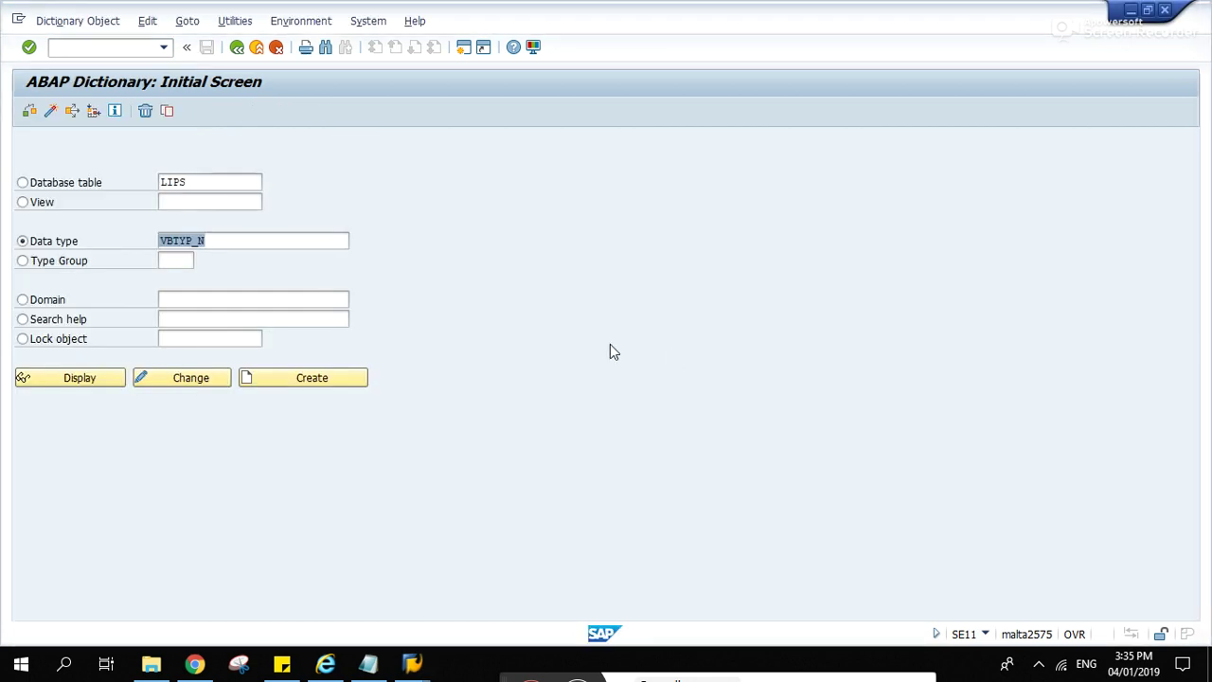
key(alt+Tab)
key(alt+Tab)
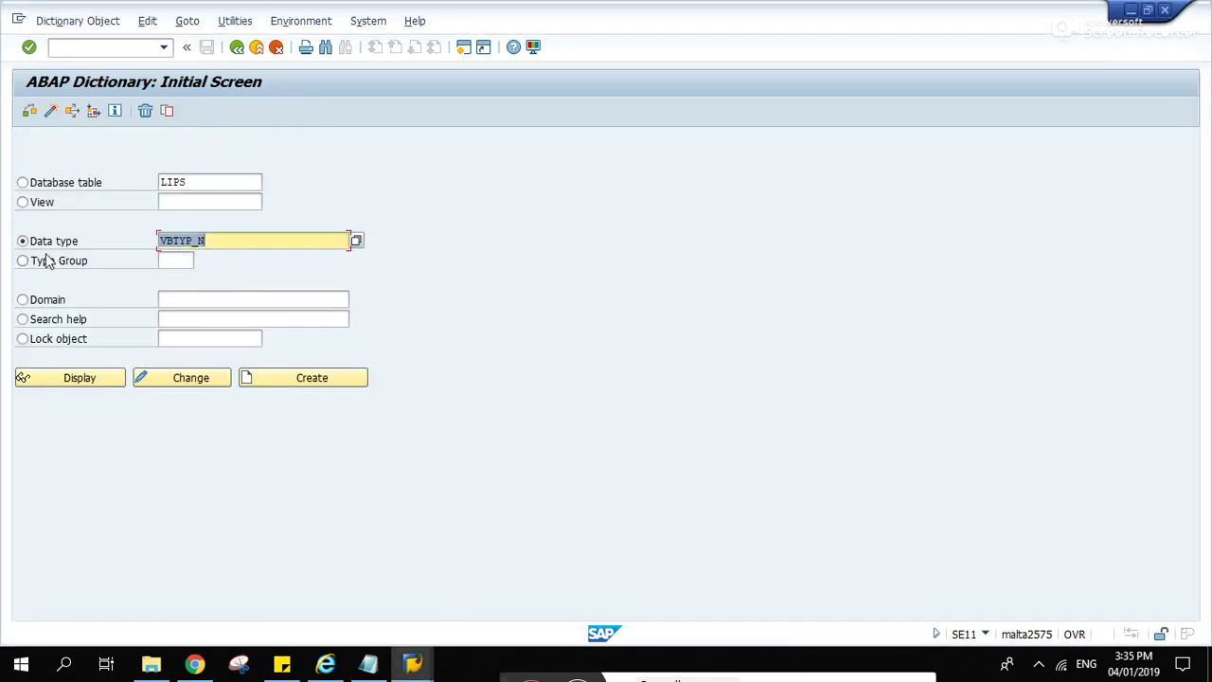
click(73, 183)
click(219, 182)
drag(219, 182, 64, 168)
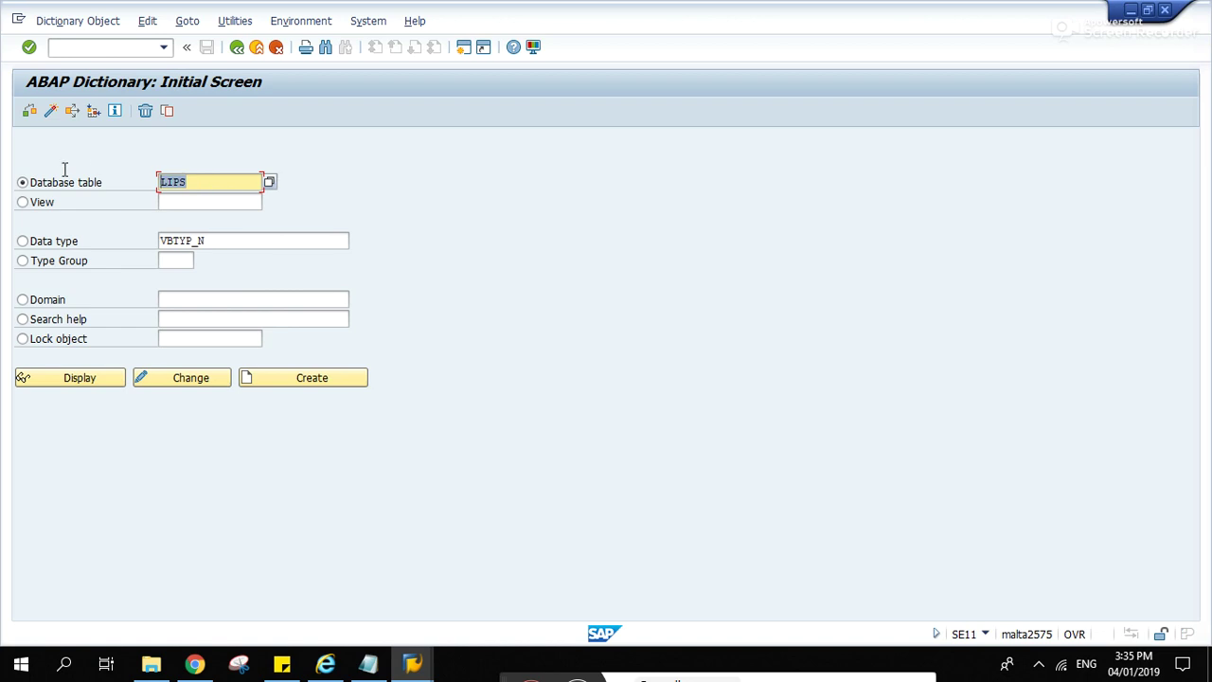
text(VBAK)
key(Return)
click(96, 383)
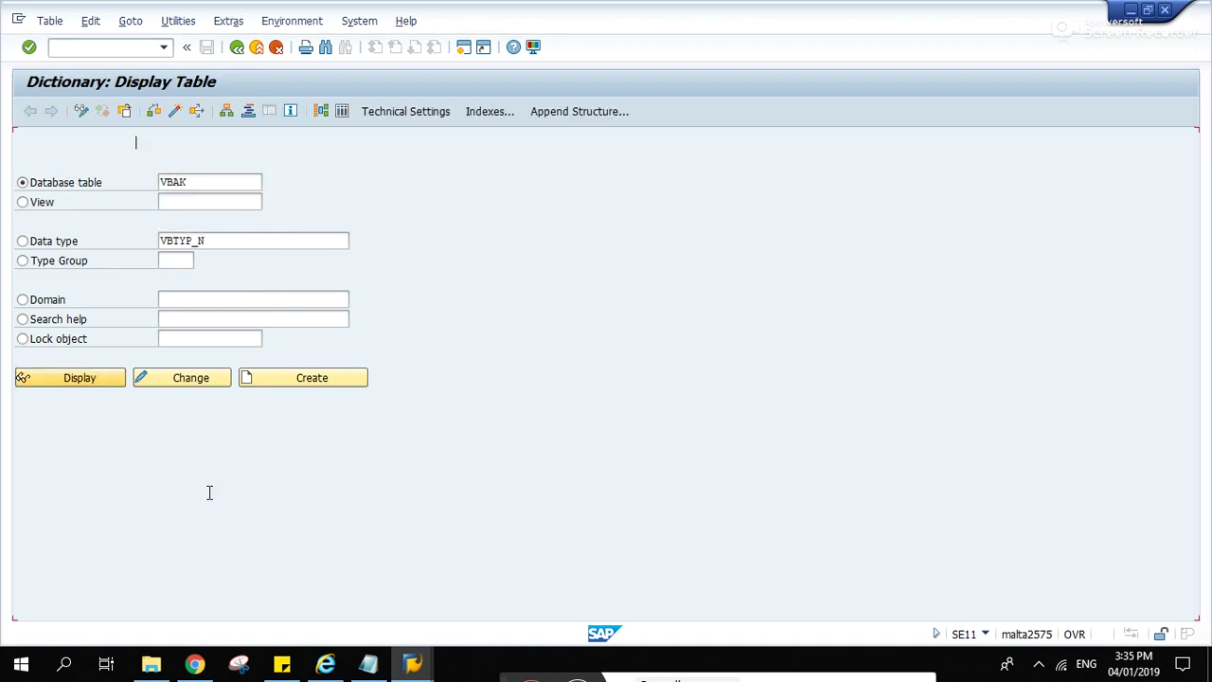
drag(475, 261, 449, 282)
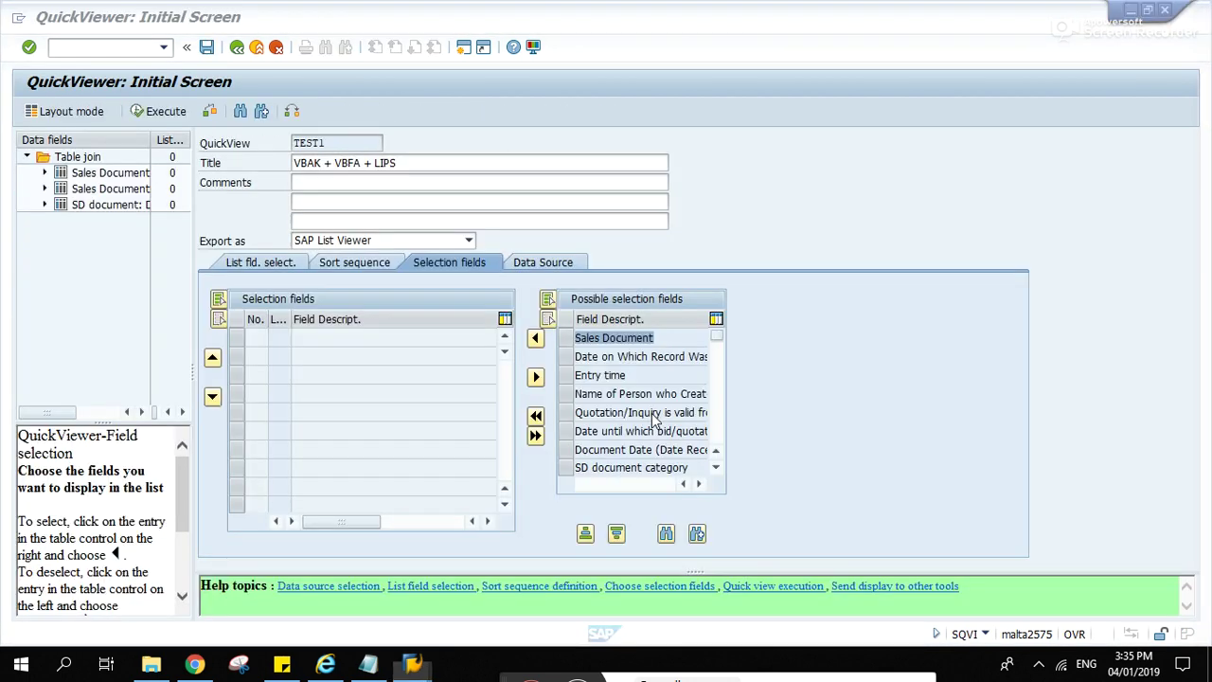
Mark the Entry time selection field, then reopen TEST1's table join from the Data Source tab.
drag(576, 356, 738, 356)
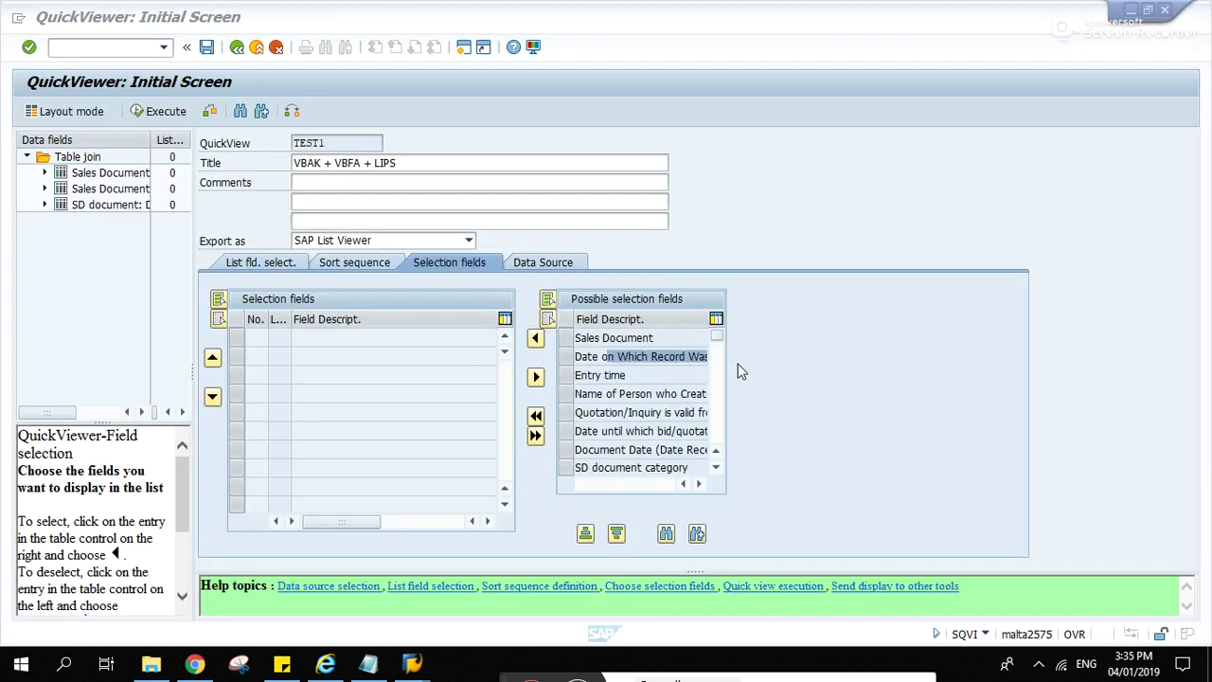
drag(626, 375, 574, 375)
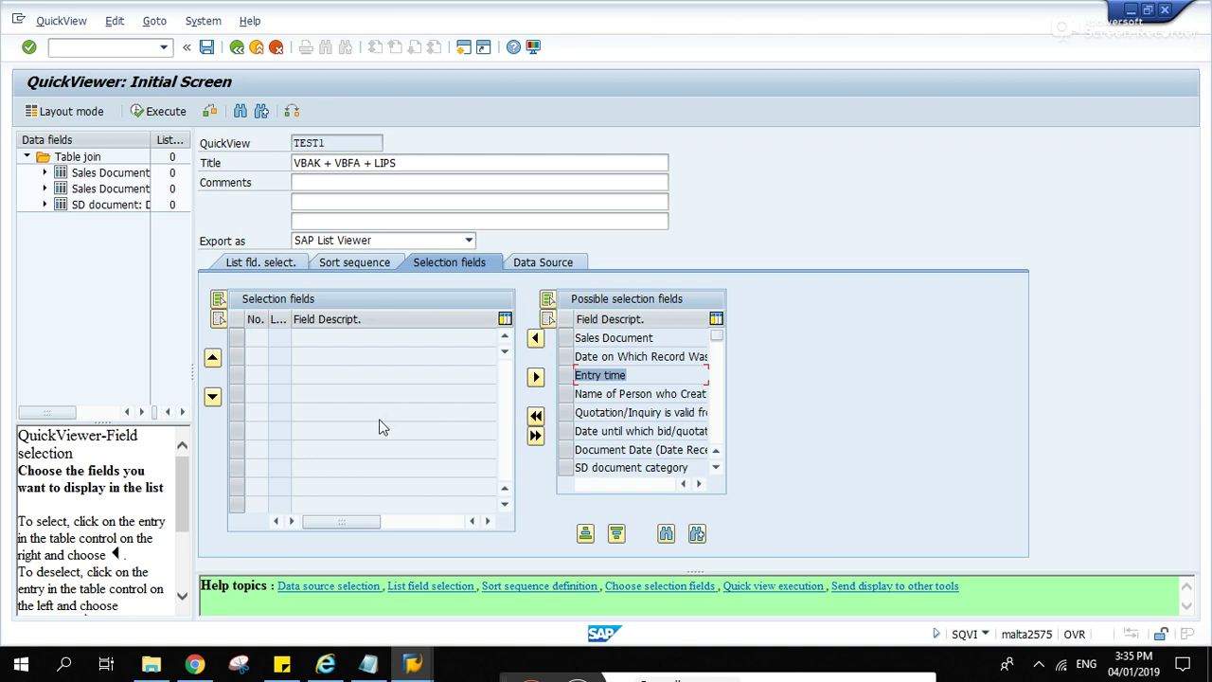
click(280, 267)
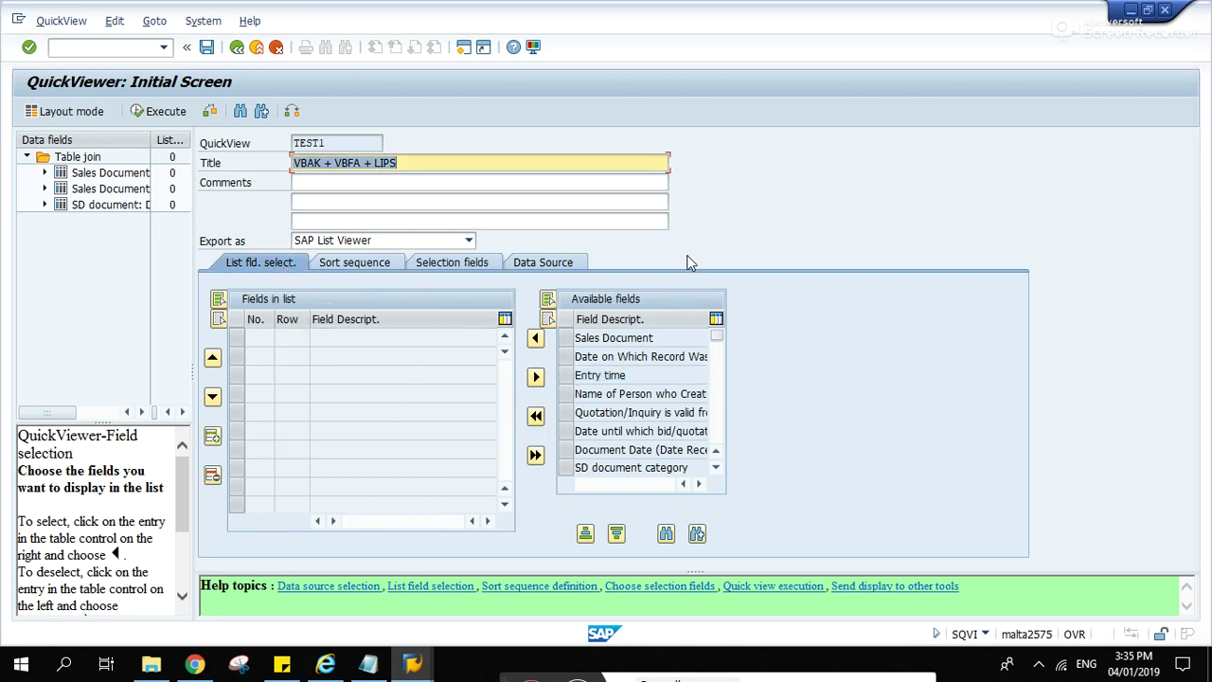
click(561, 262)
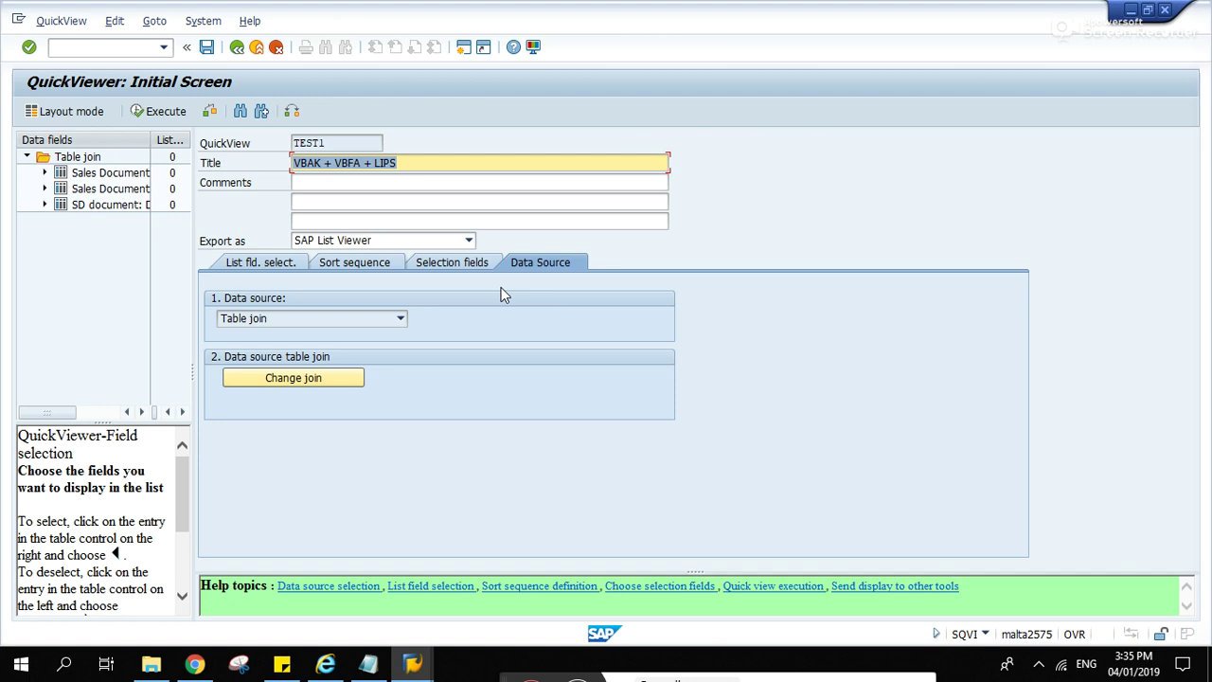
click(293, 381)
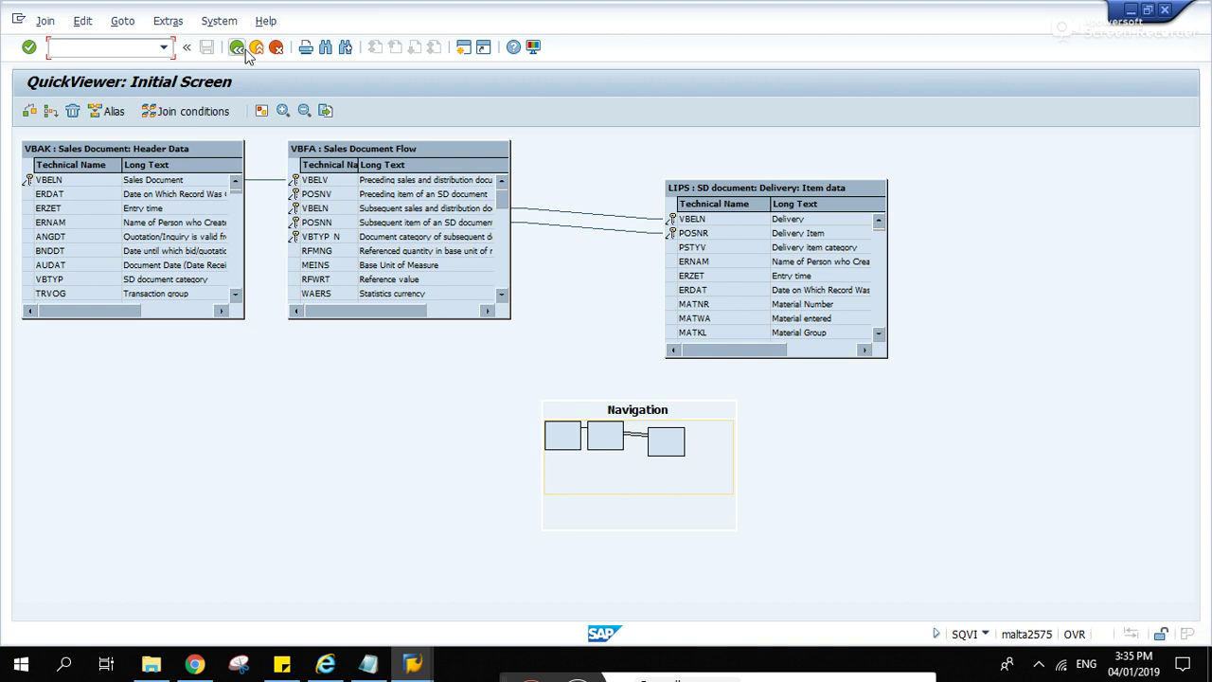
Leave the join definition and browse TEST1's available list fields, such as Requested delivery date.
click(347, 187)
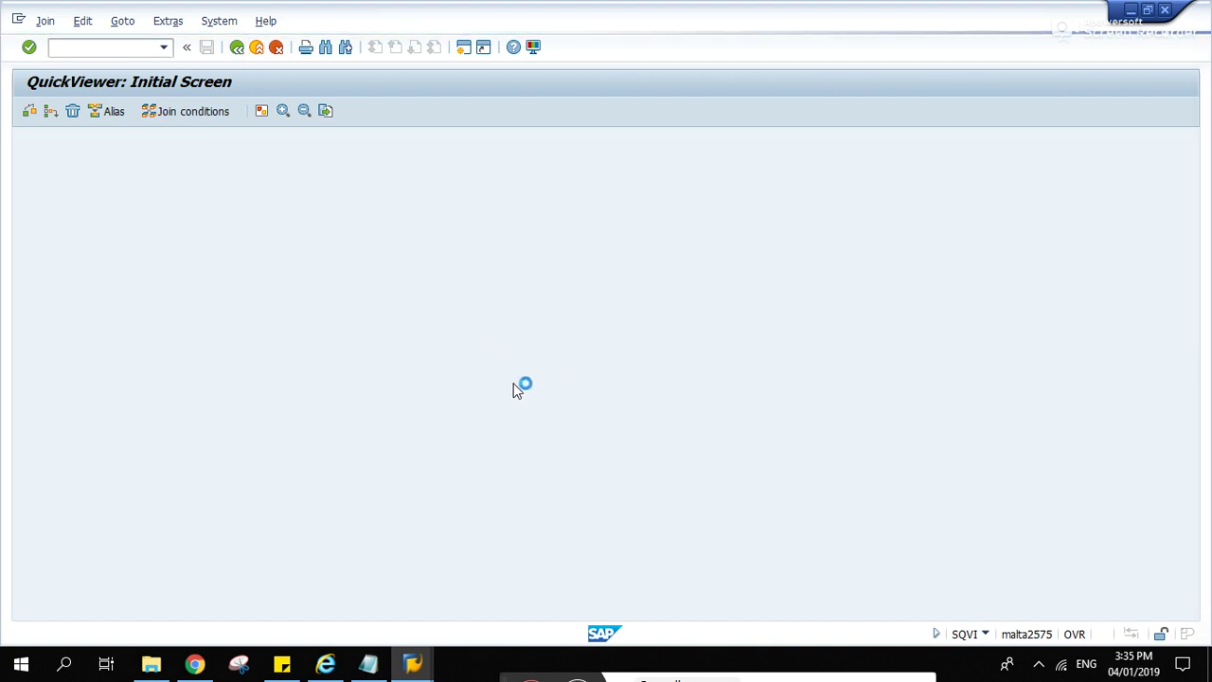
click(243, 262)
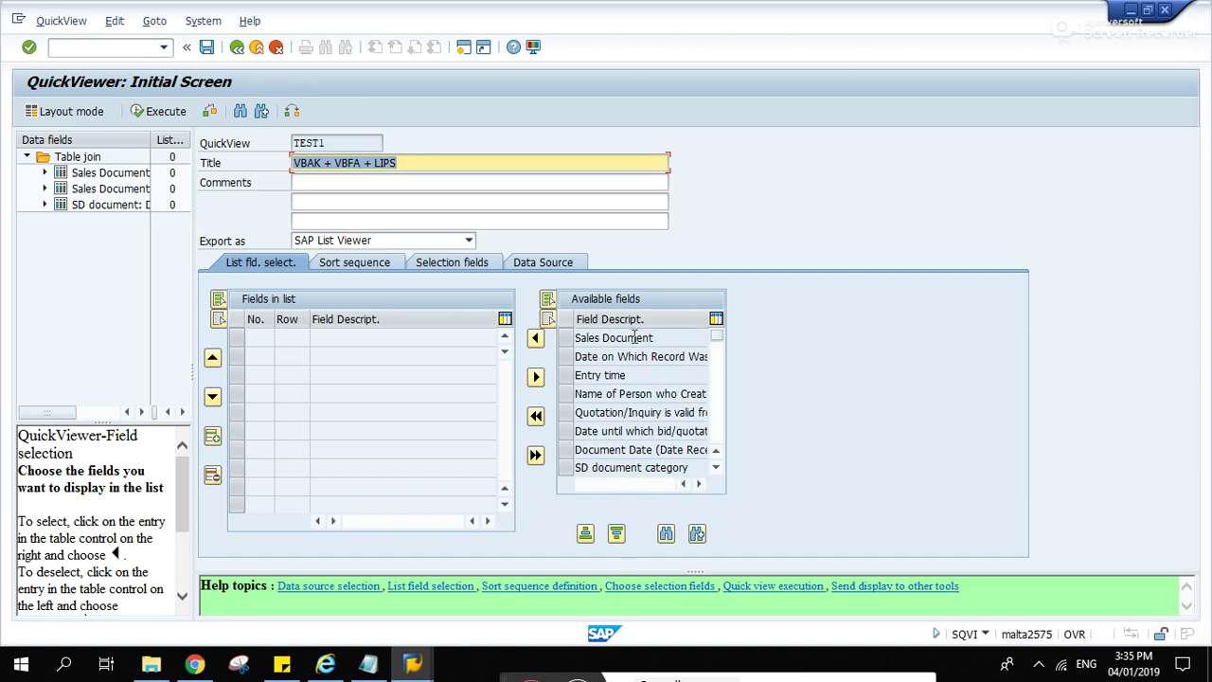
scroll(717, 429, down, 2)
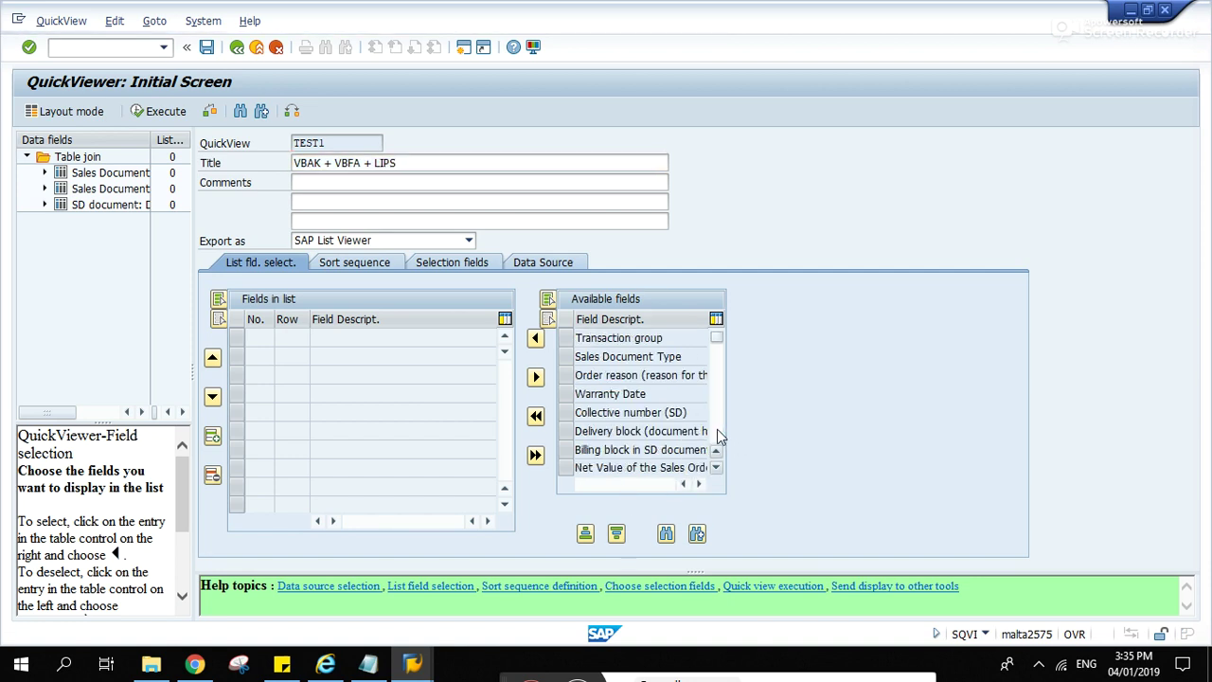
scroll(643, 473, down, 1)
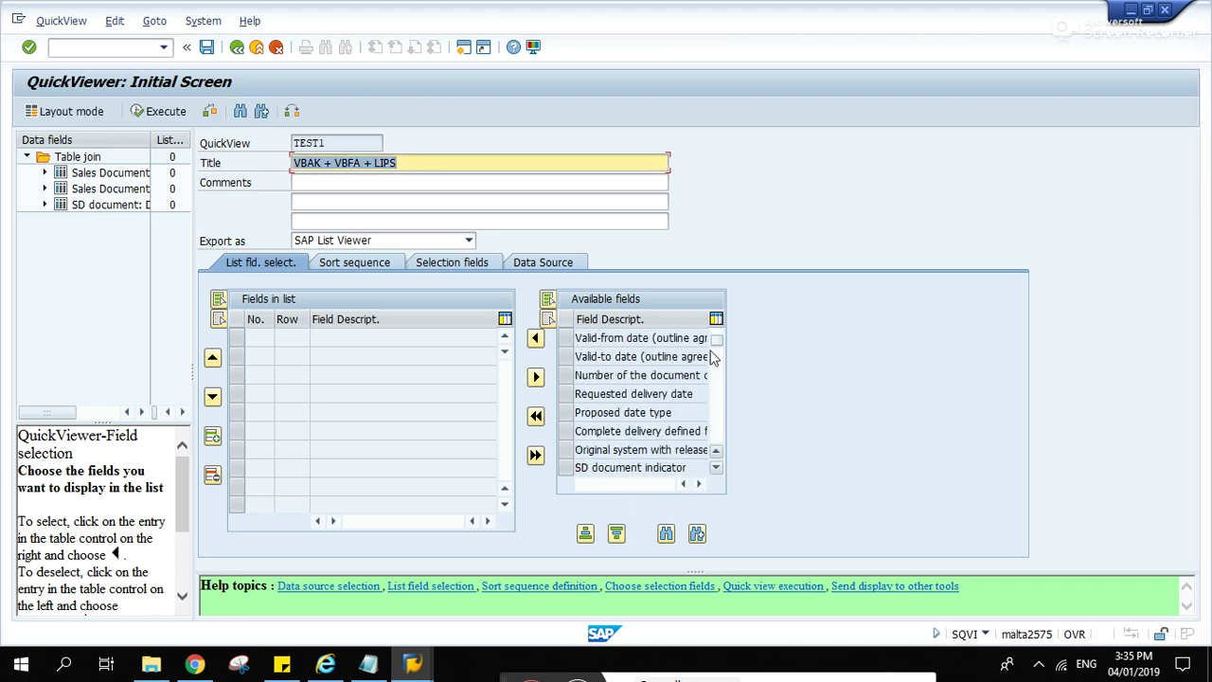
Move Sales Document into TEST1's selection fields, then glance at the Data Source tab.
drag(717, 343, 717, 327)
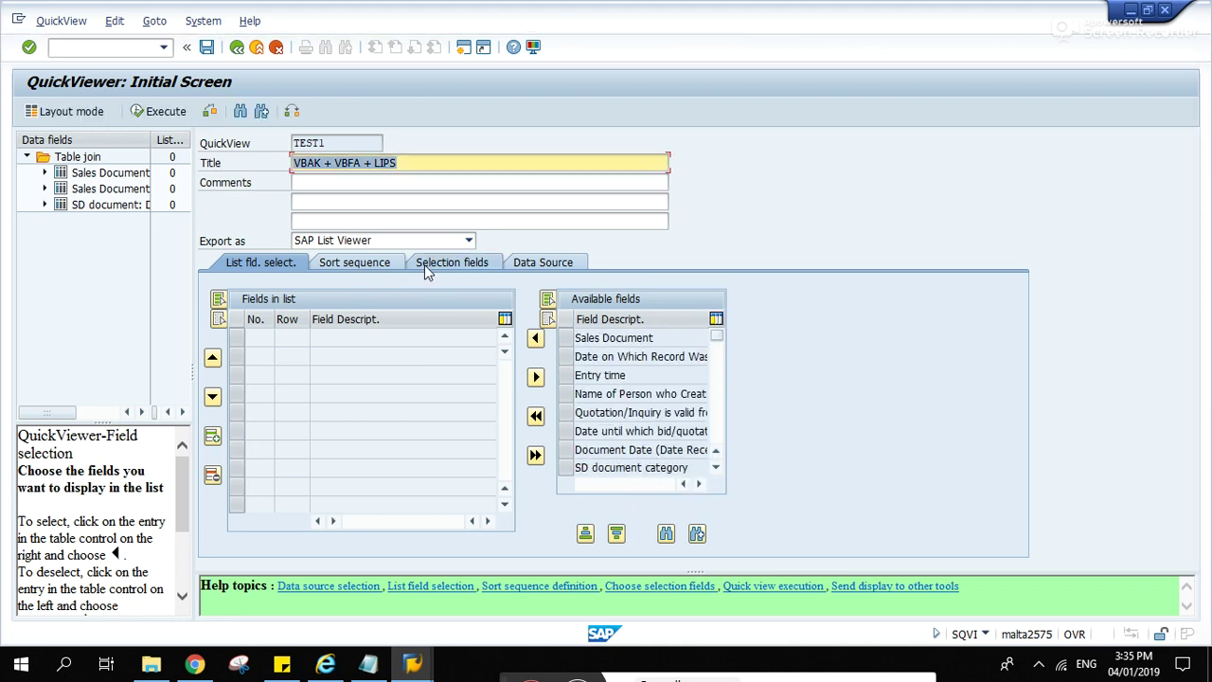
click(458, 268)
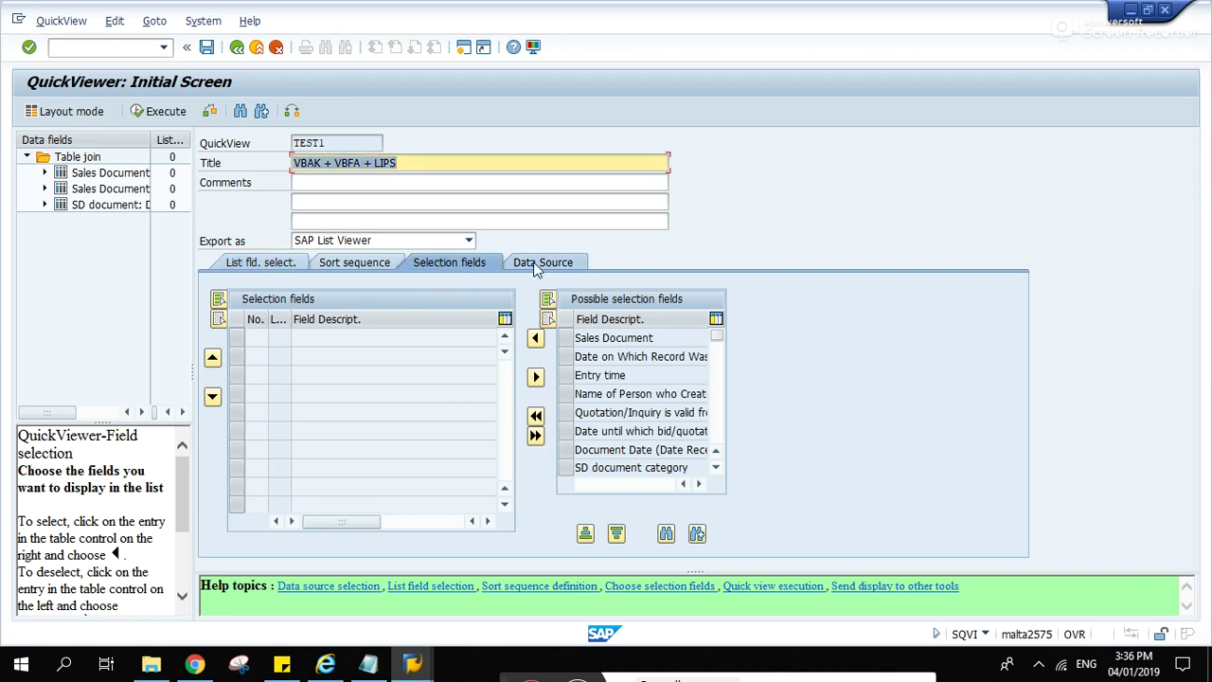
click(571, 341)
click(535, 338)
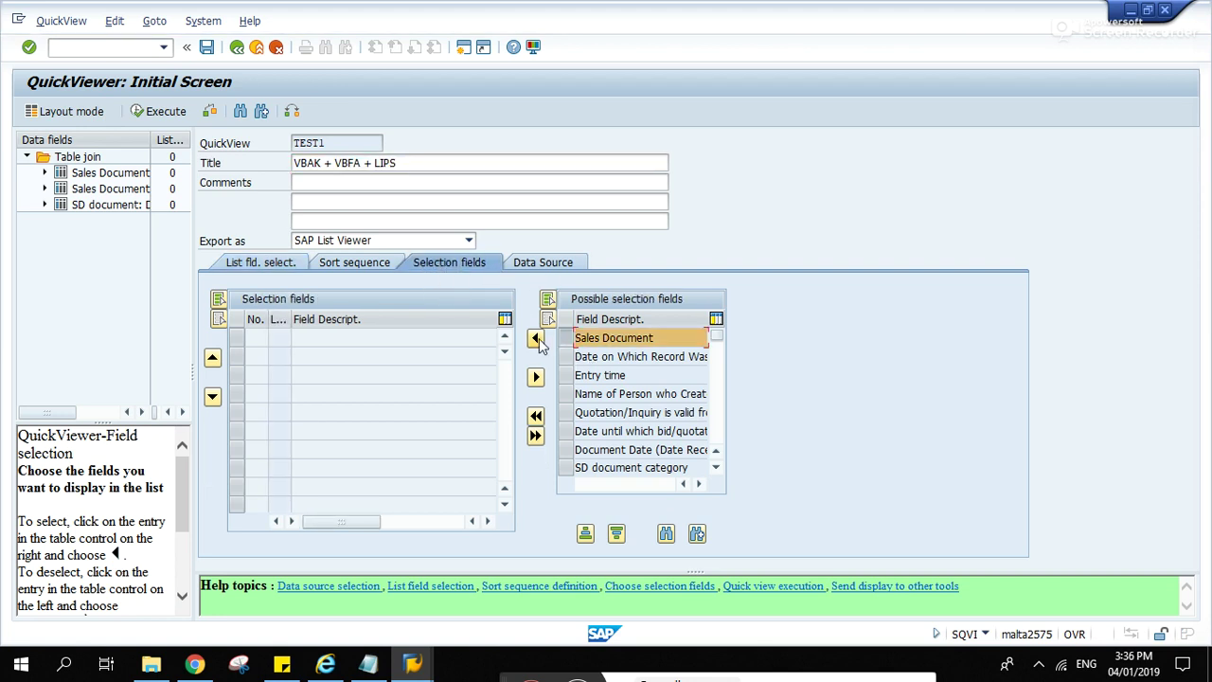
click(376, 341)
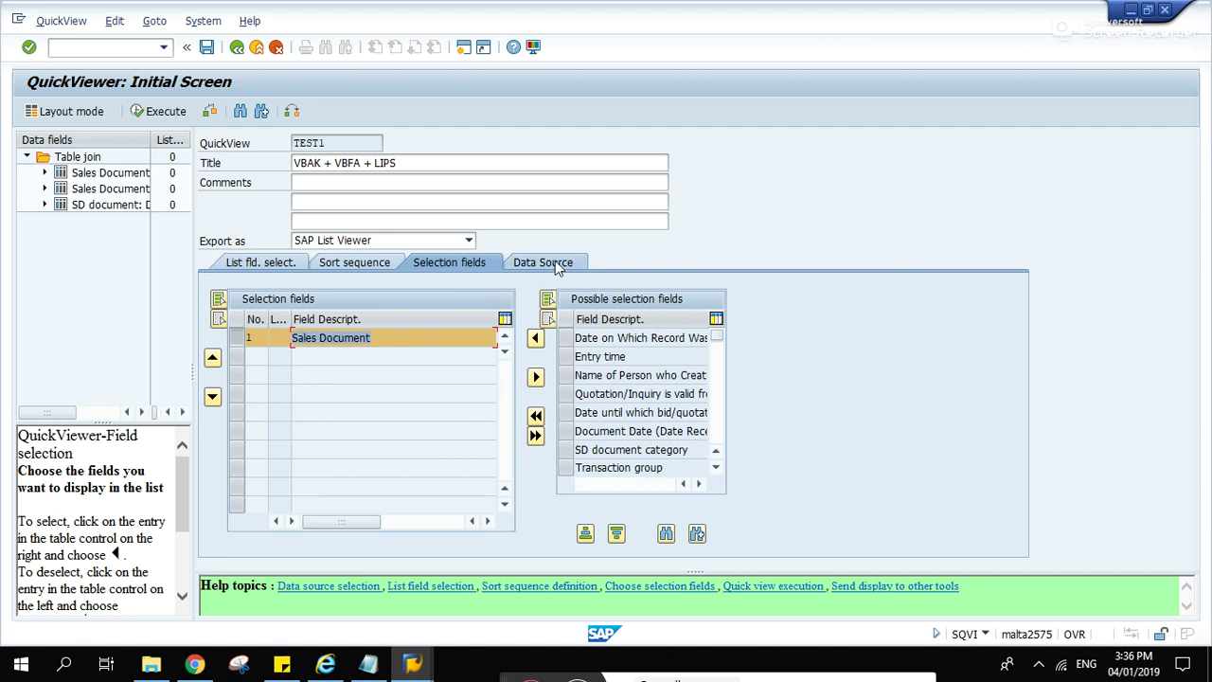
click(548, 270)
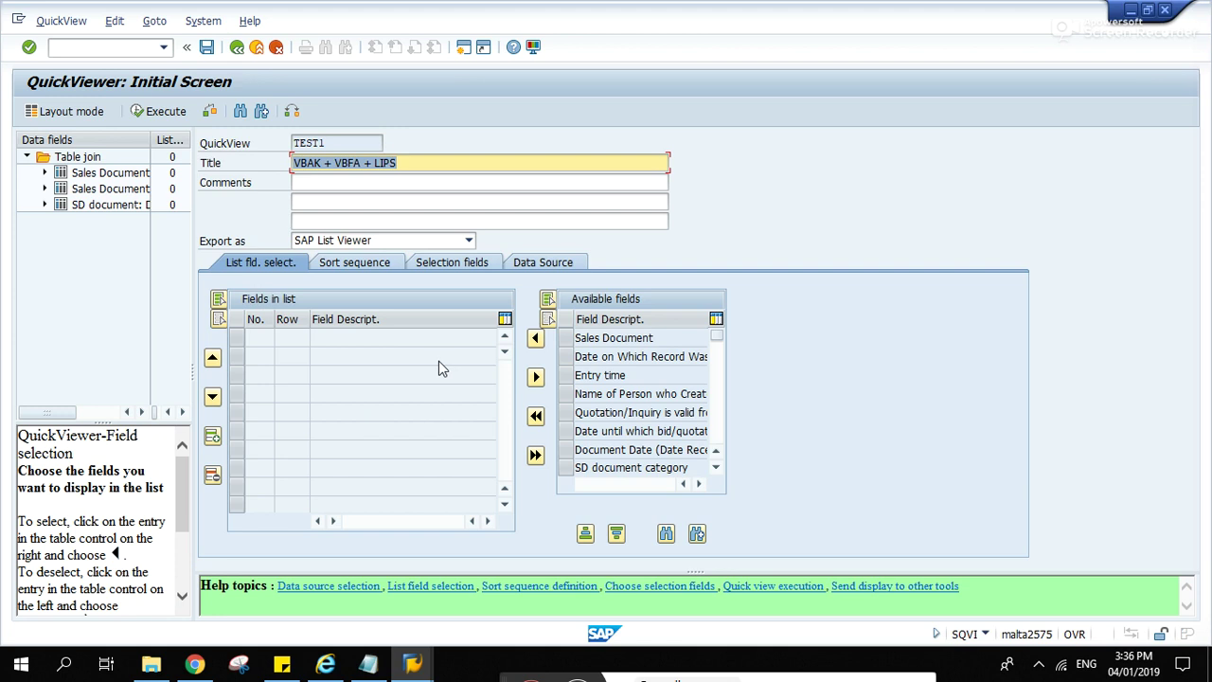
Insert Sales Document from Available fields as the first field of the list output.
click(573, 340)
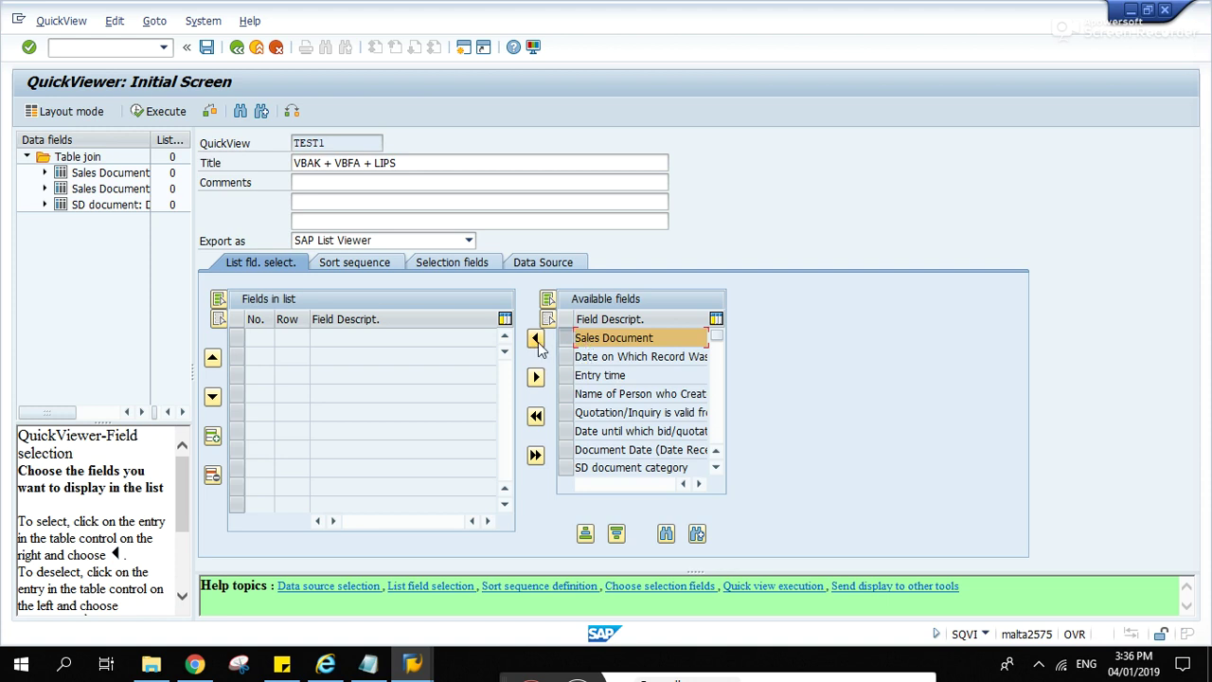
click(536, 339)
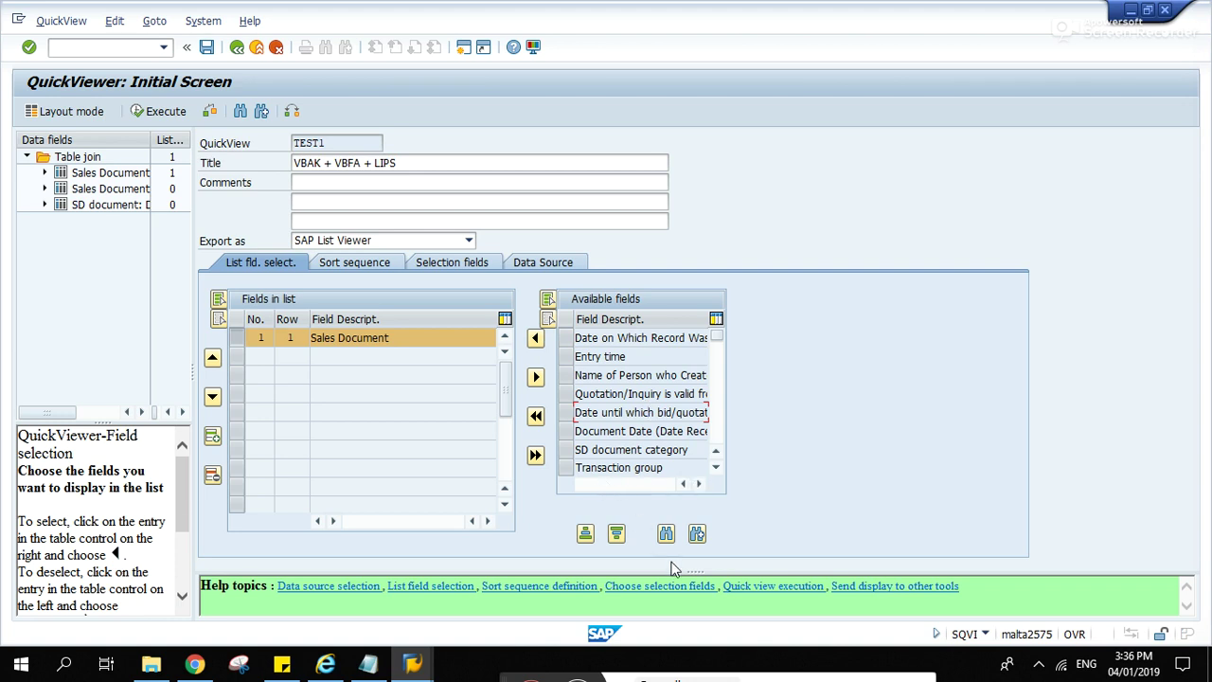
click(429, 667)
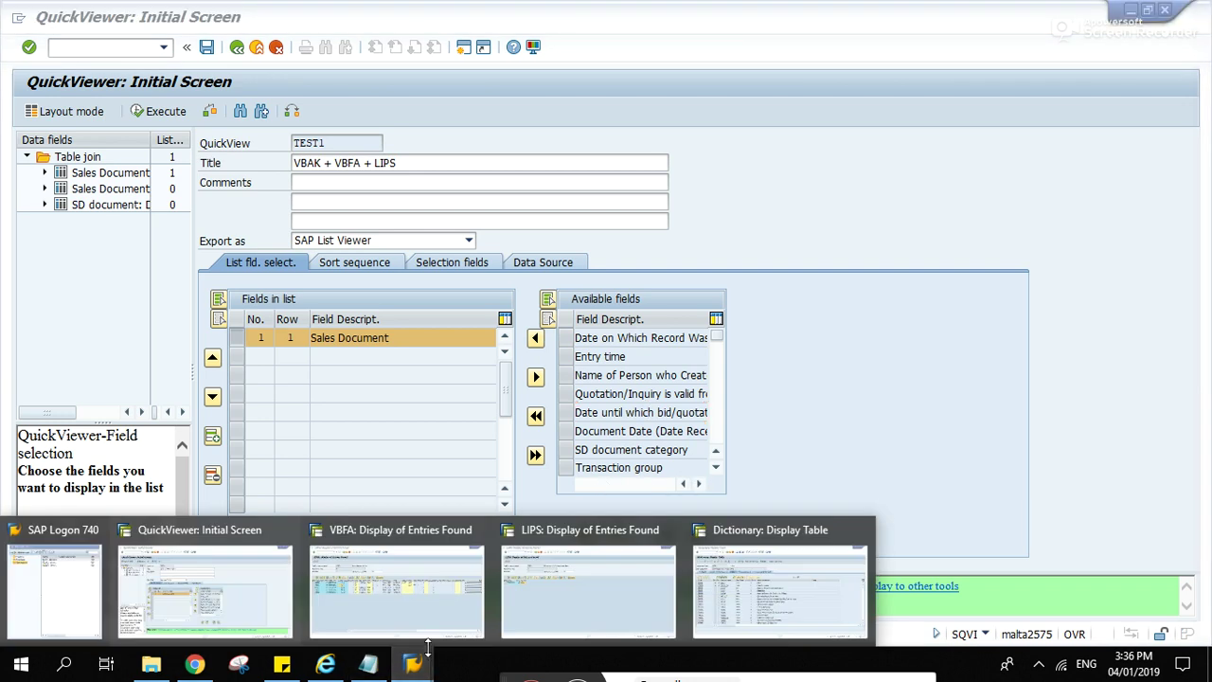
click(398, 583)
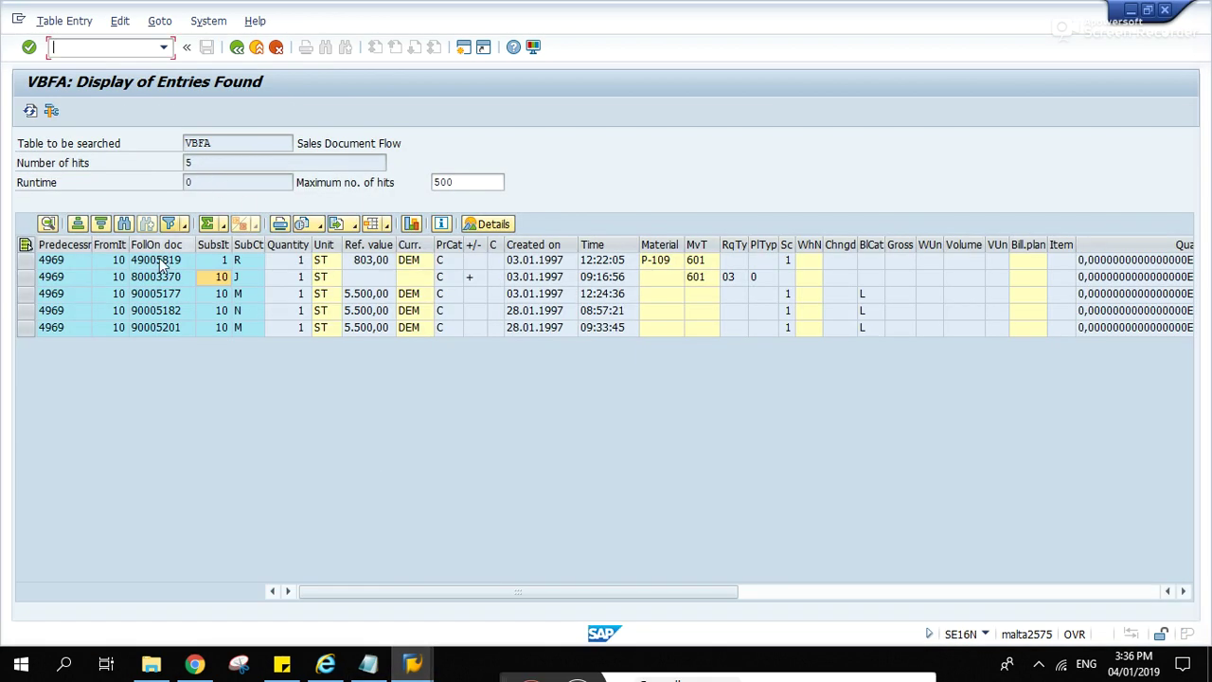
click(104, 47)
click(412, 665)
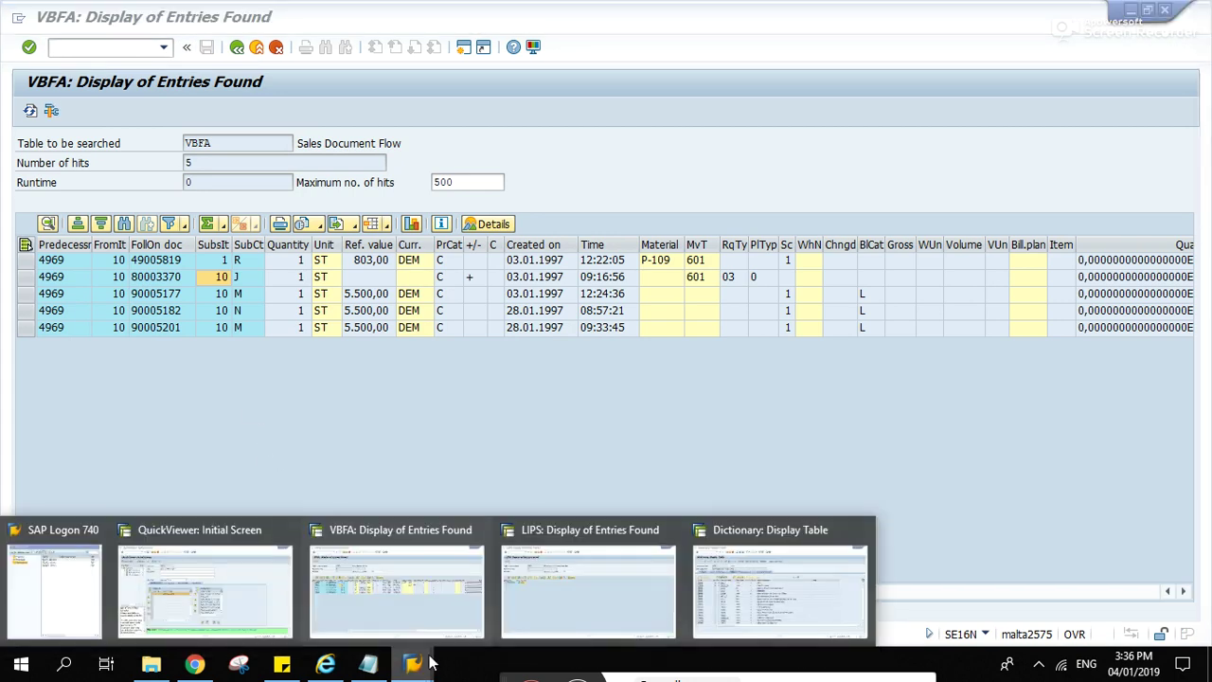
click(779, 606)
click(142, 47)
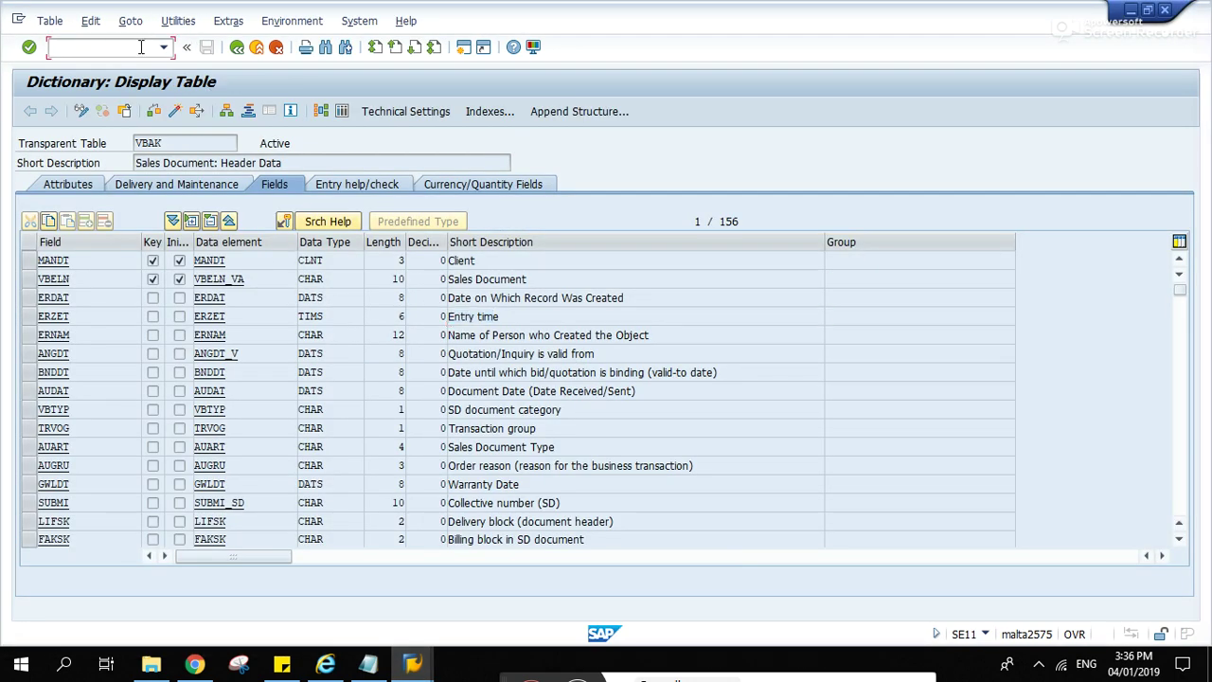
text(/NSE11)
key(Return)
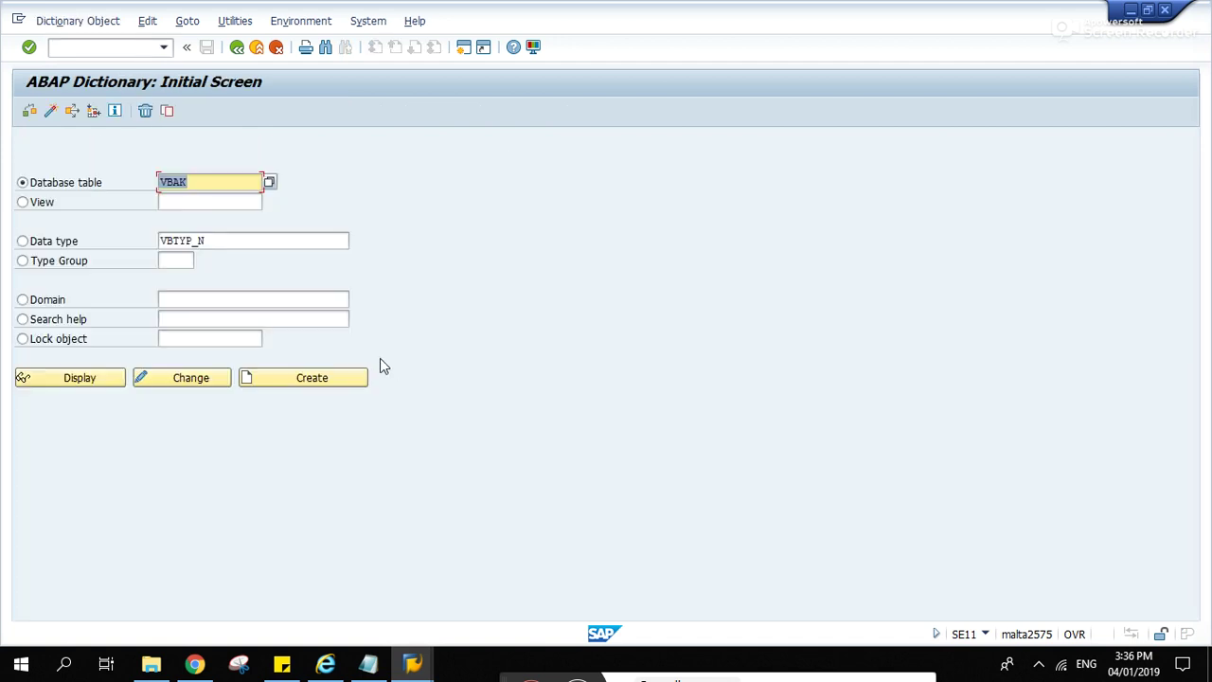
text(VBFA)
click(94, 380)
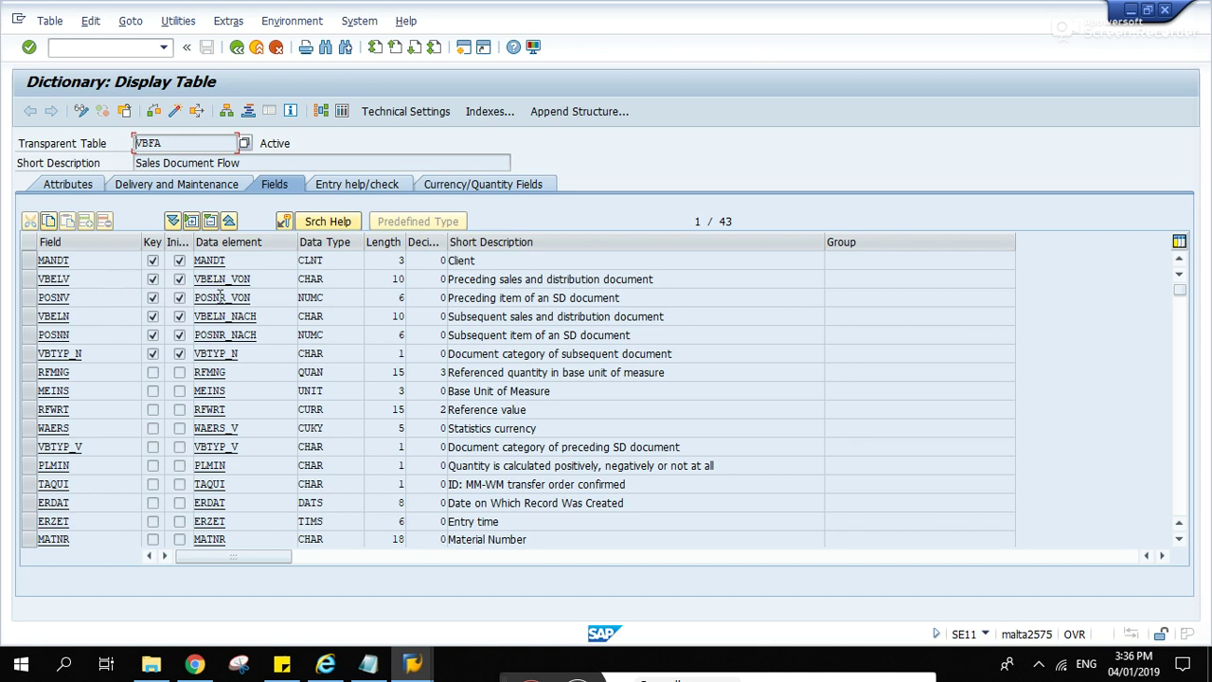
double_click(74, 318)
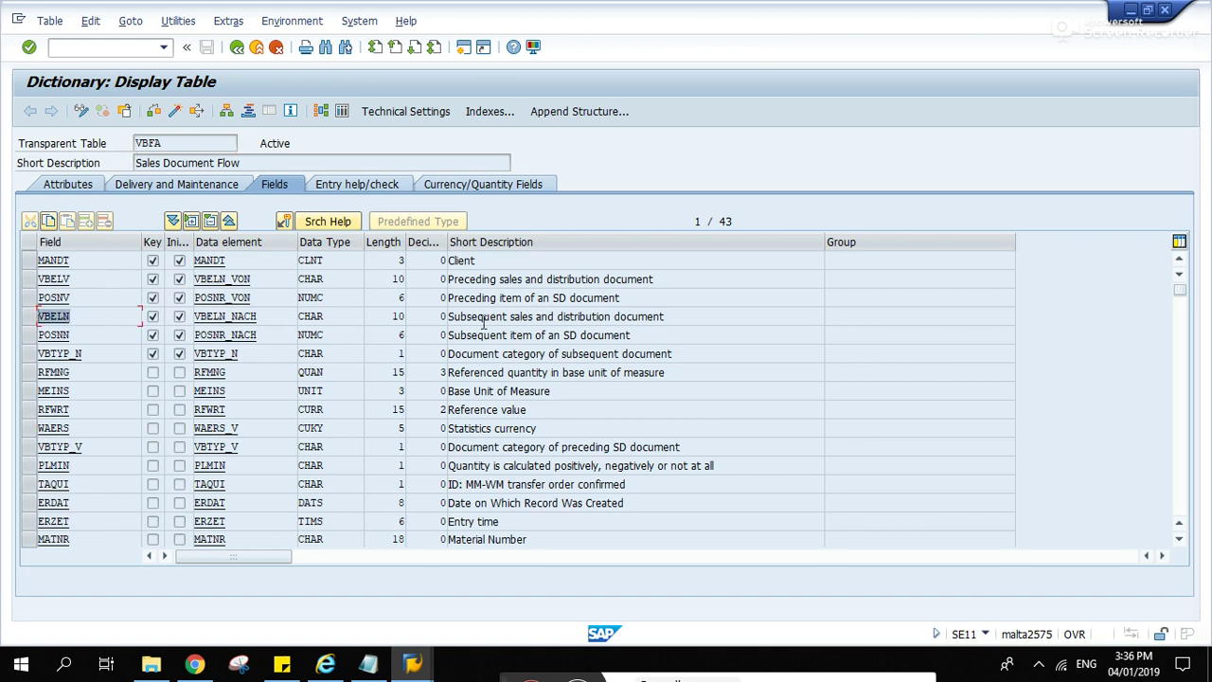
triple_click(651, 322)
key(ctrl+c)
click(402, 320)
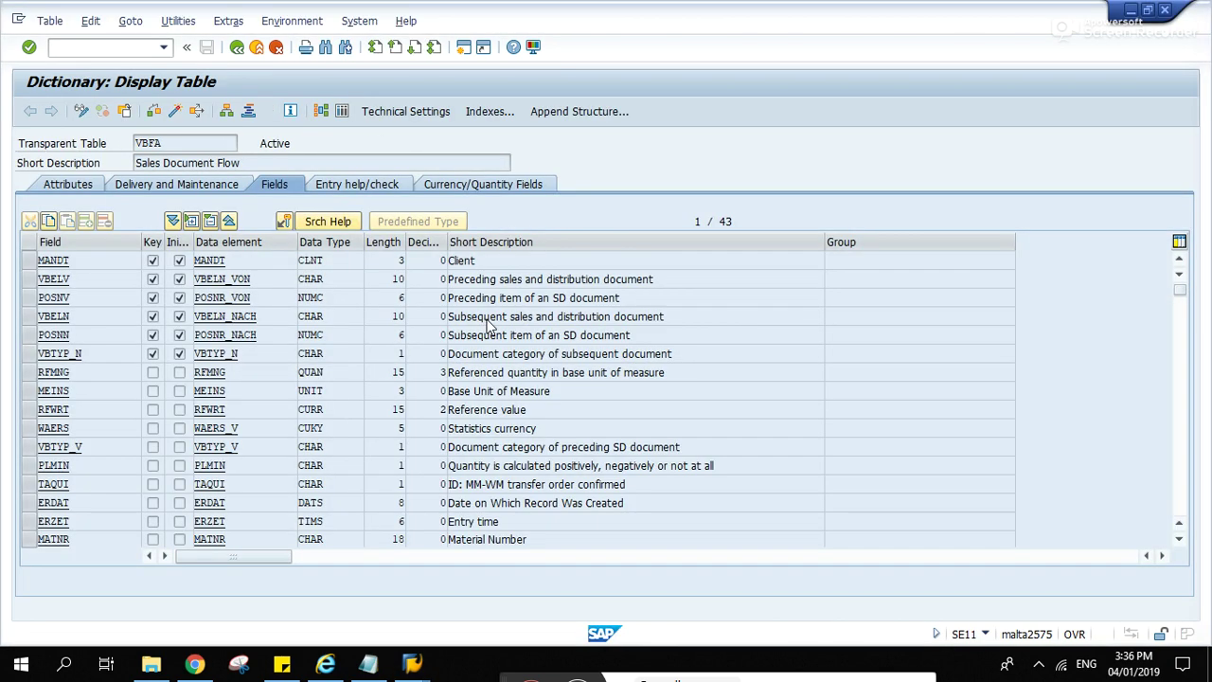
key(alt+Tab)
Find the subsequent document fields and insert Subsequent sales doc and Subsequent item into the list.
click(578, 305)
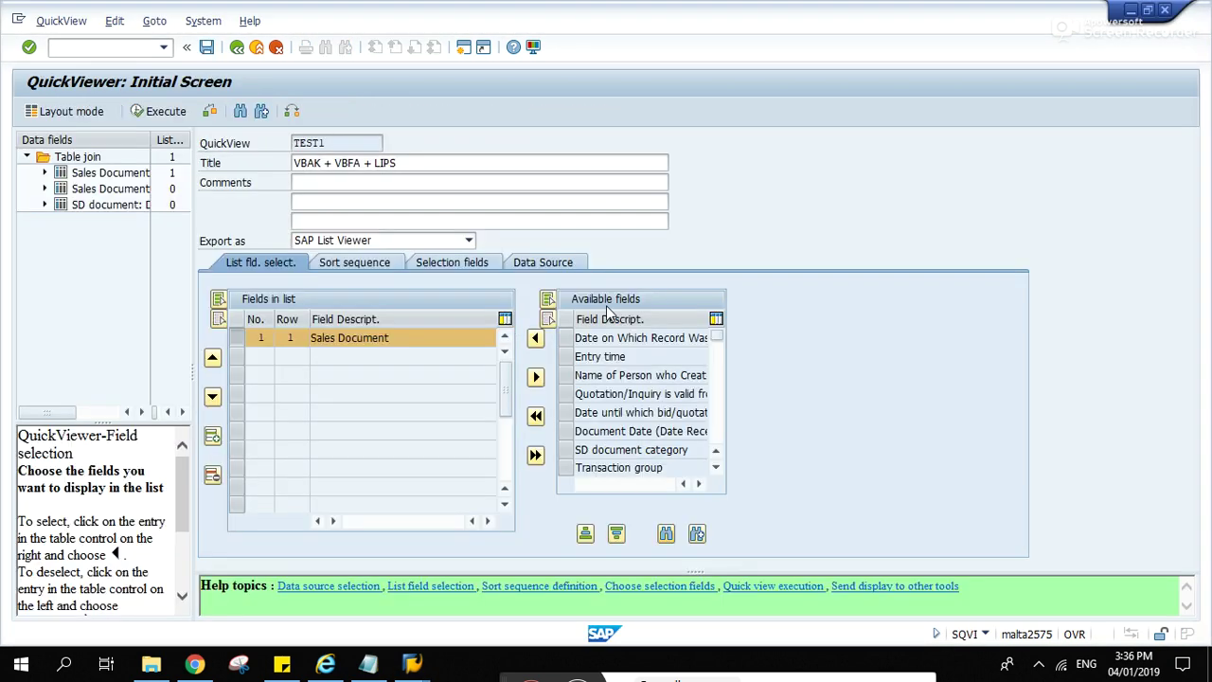
click(665, 533)
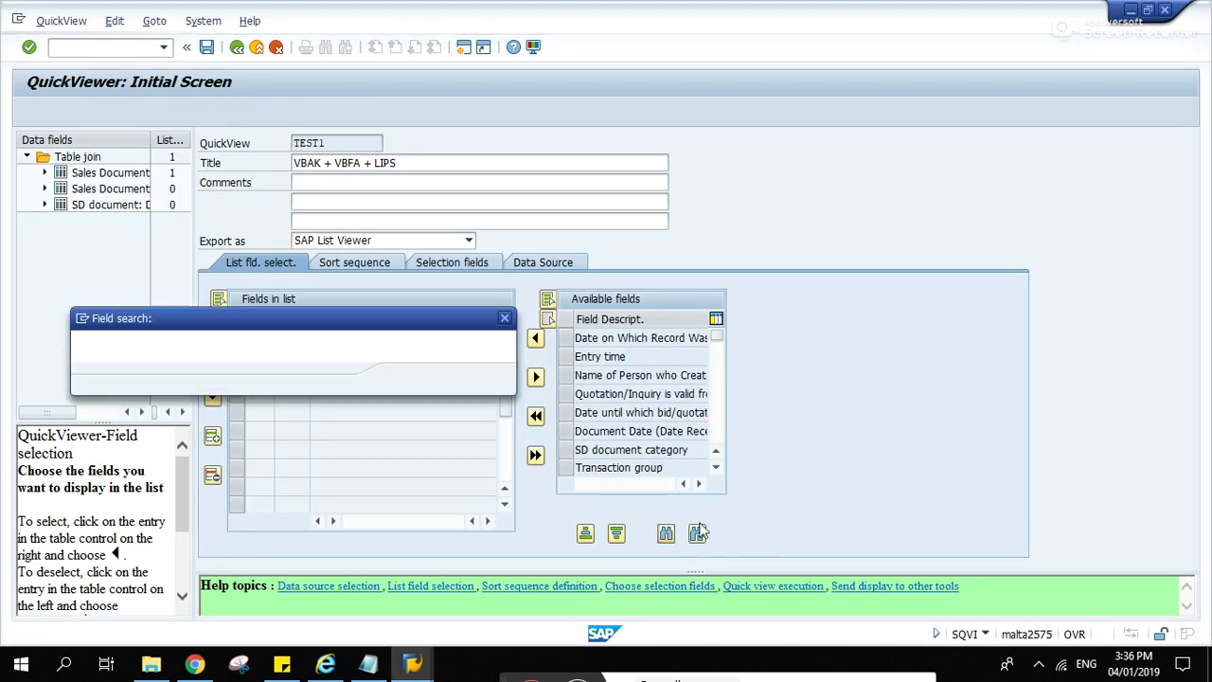
key(ctrl+v)
click(407, 380)
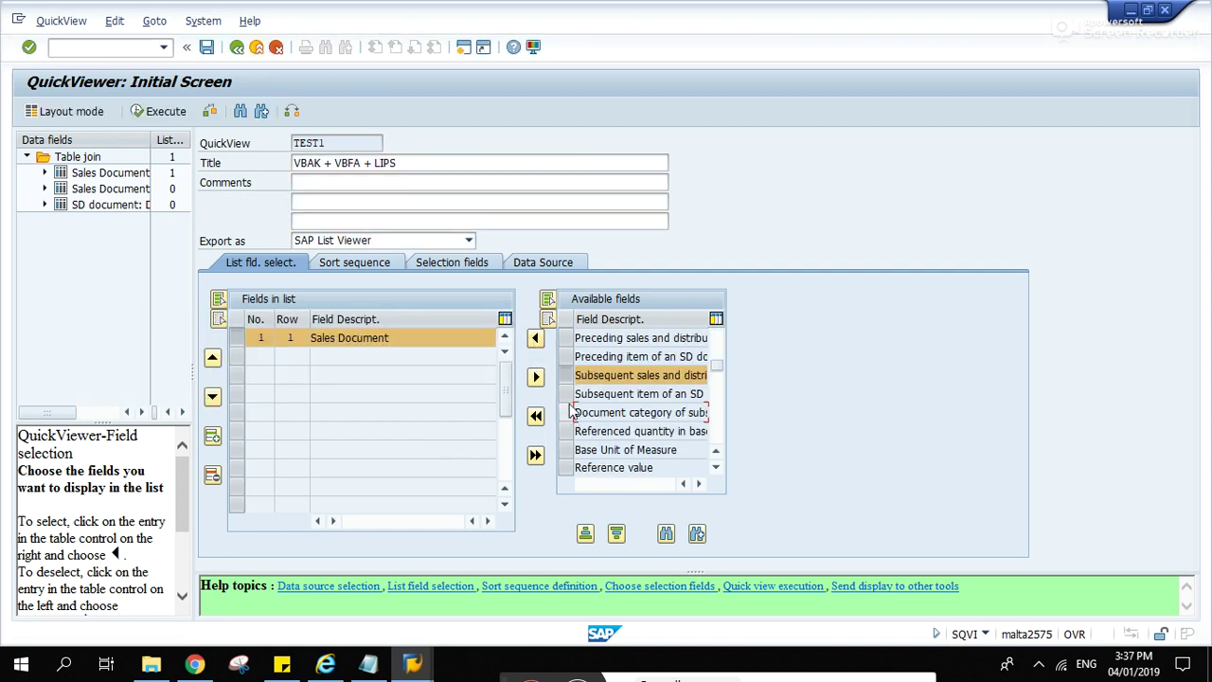
click(565, 393)
drag(621, 367, 709, 393)
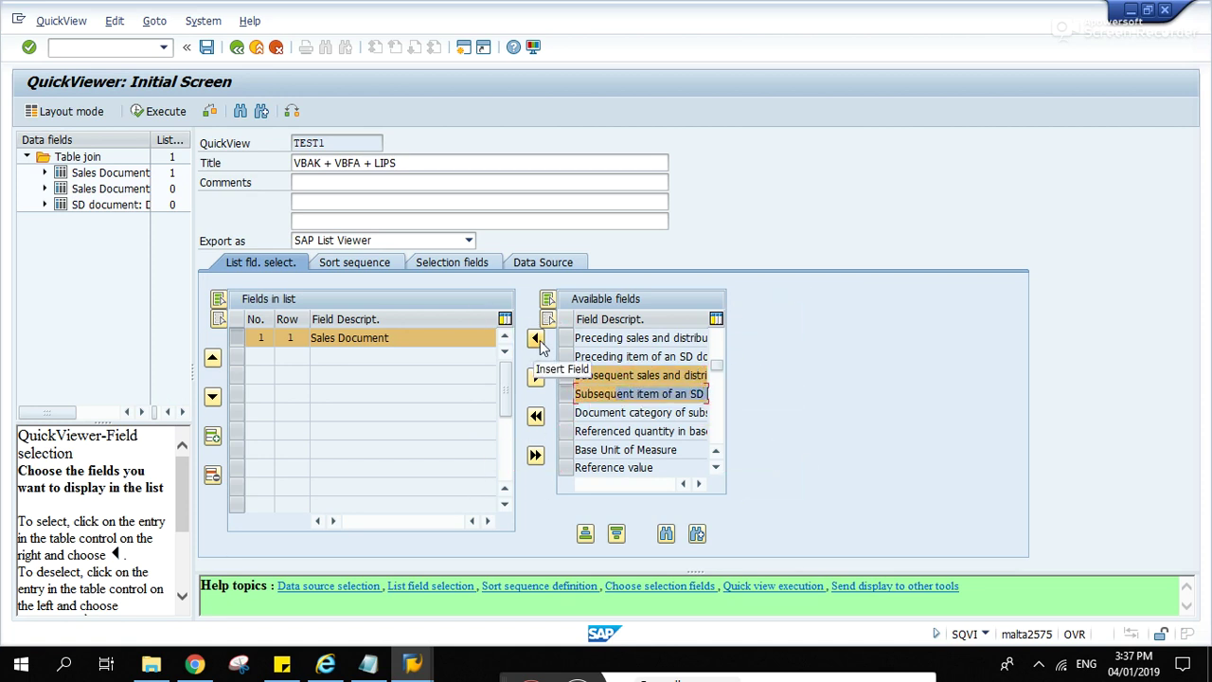
click(536, 340)
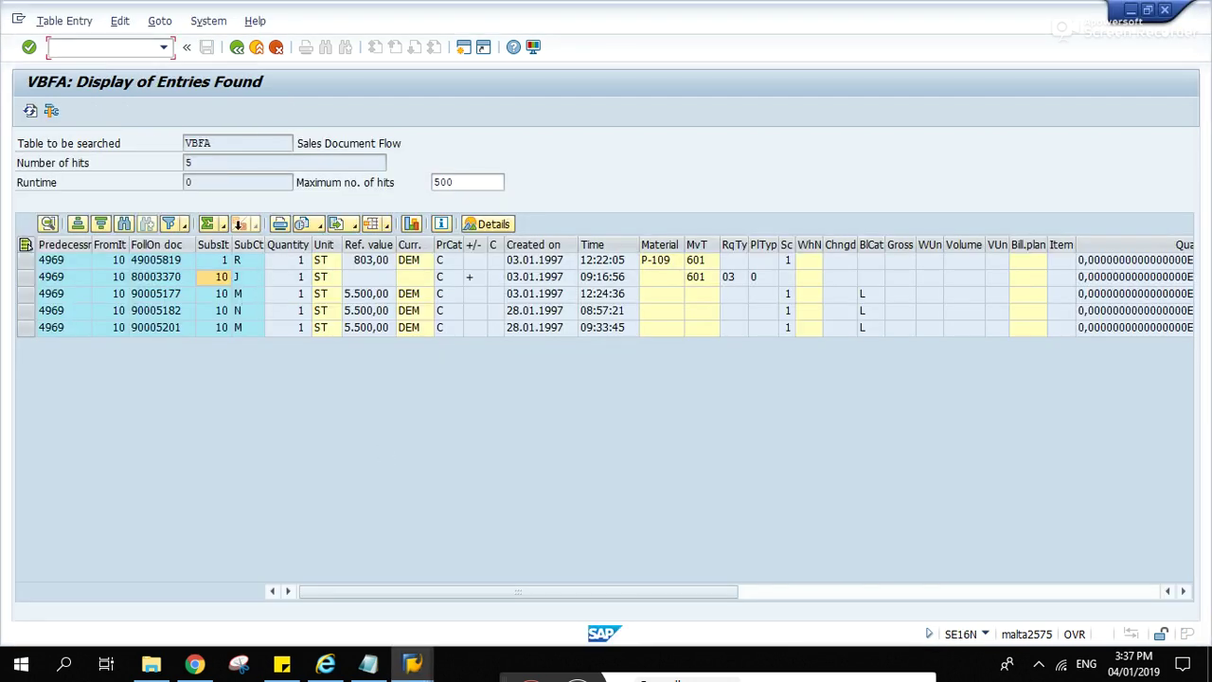
Display the definition of table LIPS in the ABAP Dictionary.
click(232, 48)
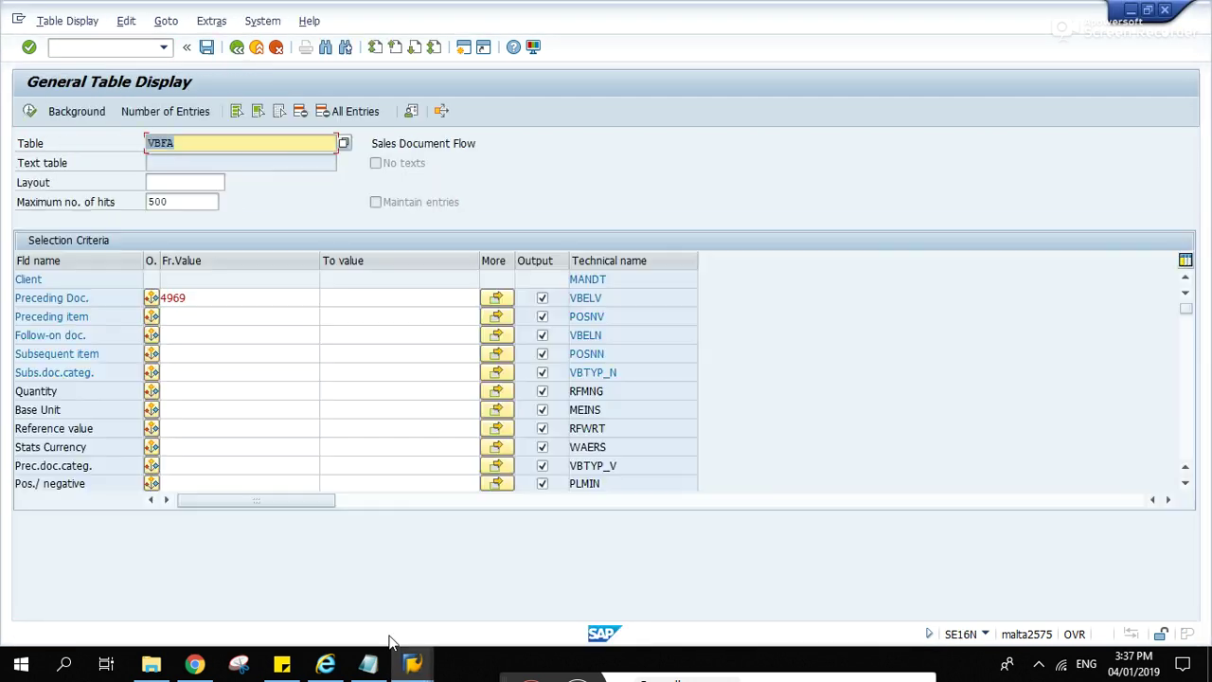
mouse_move(417, 666)
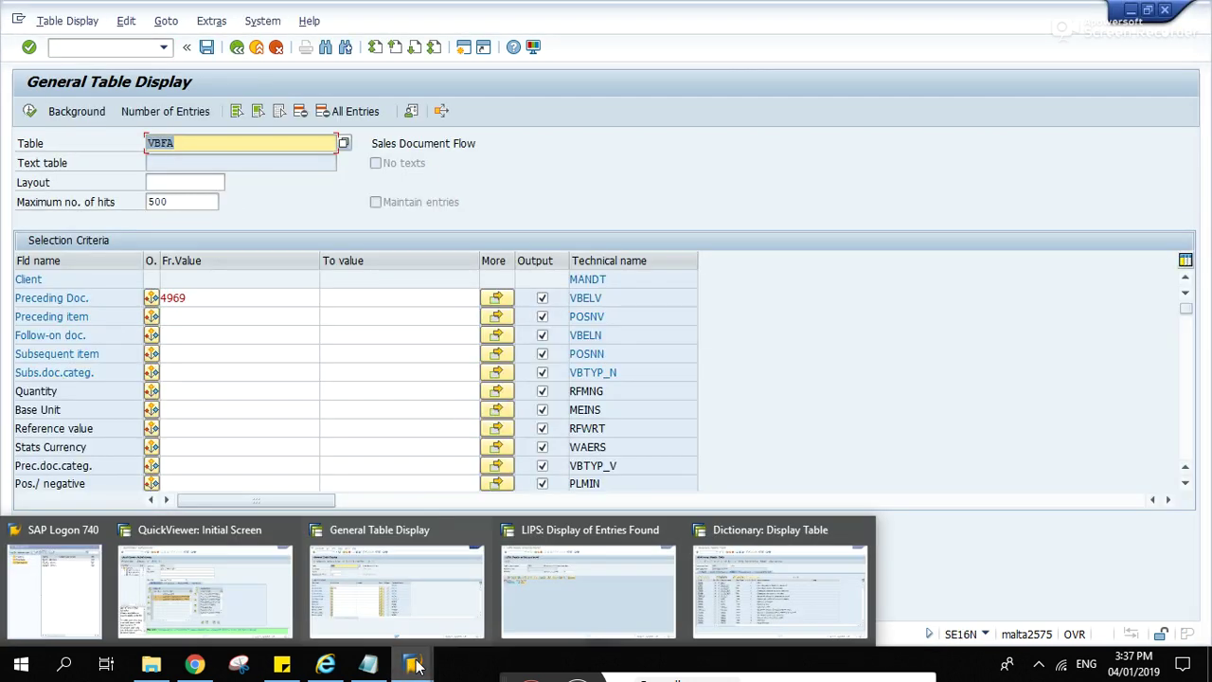
click(749, 607)
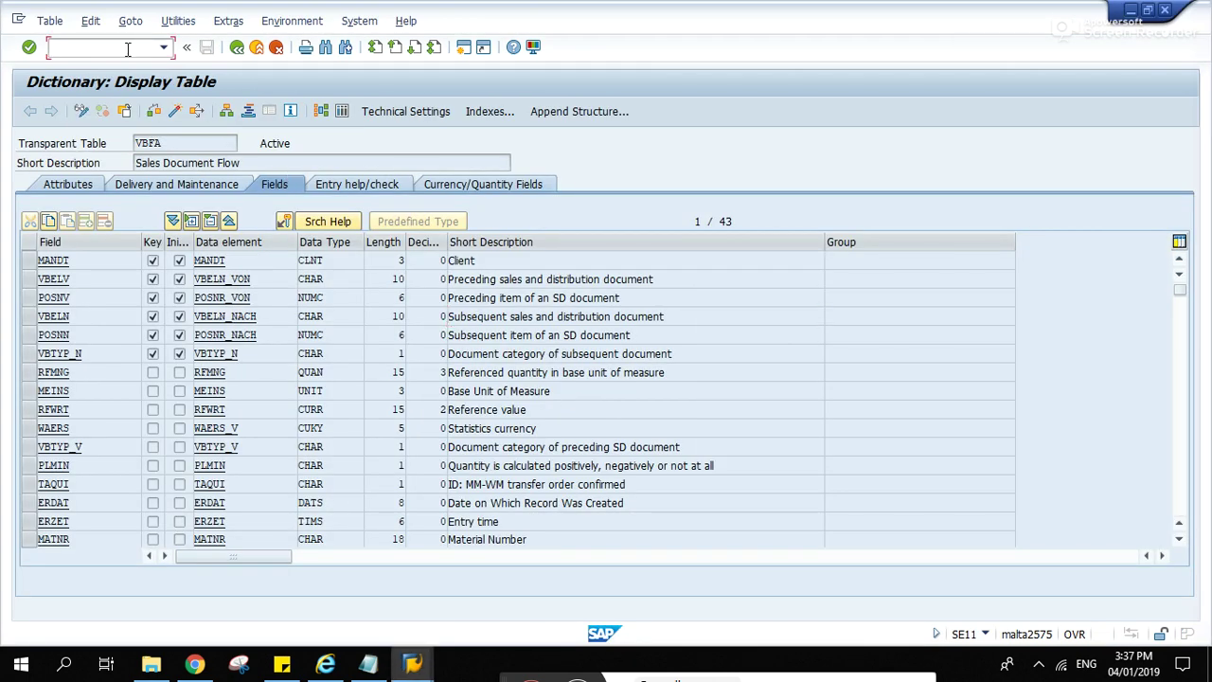
key(Return)
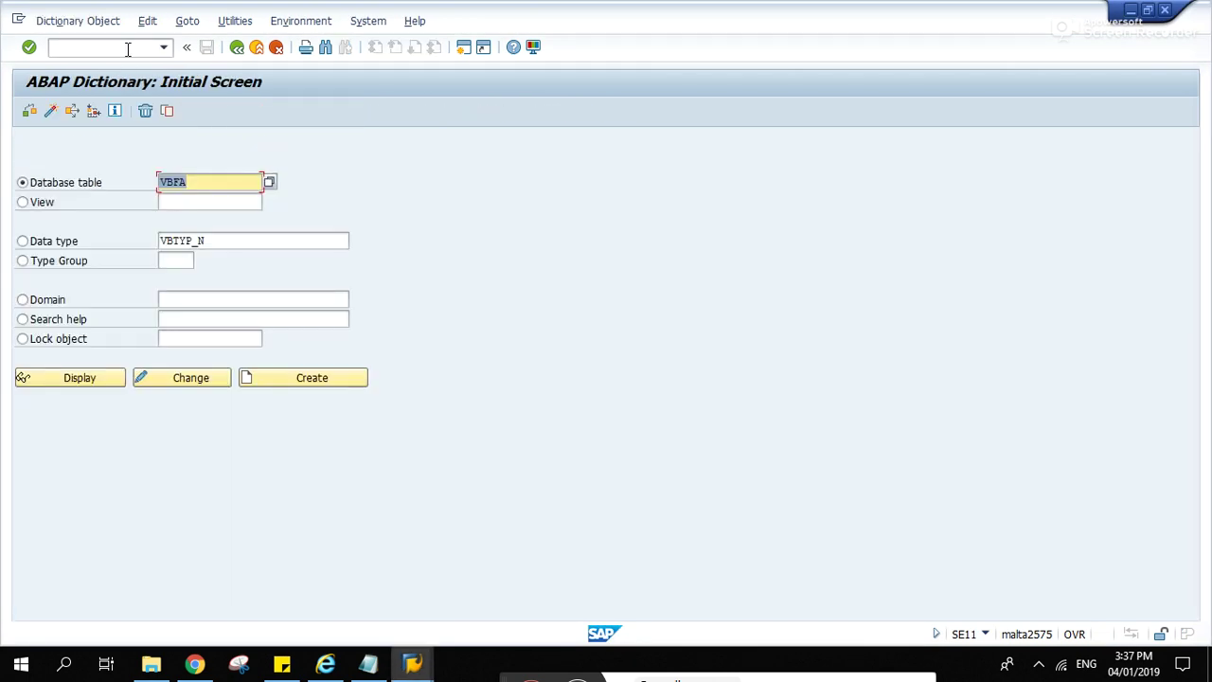
text(LIPS)
click(104, 377)
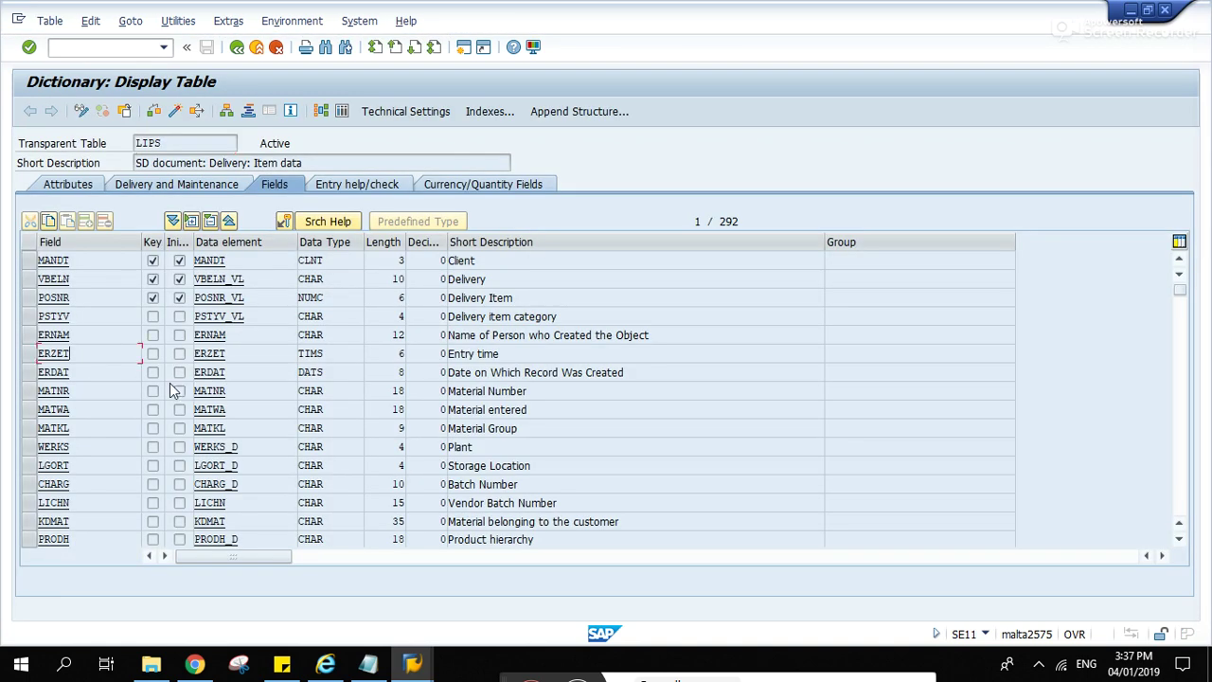
Search the LIPS fields for TRA to locate TRAGR, then return to the QuickViewer window.
key(ctrl+f)
text(TRA)
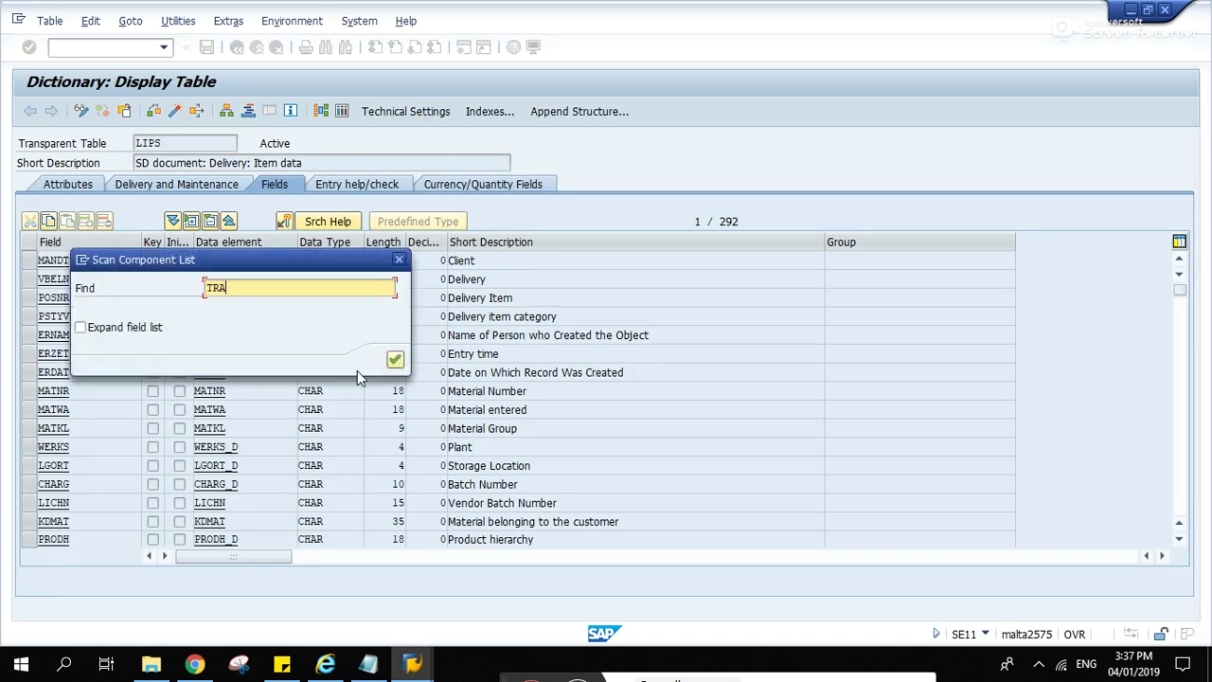
click(394, 360)
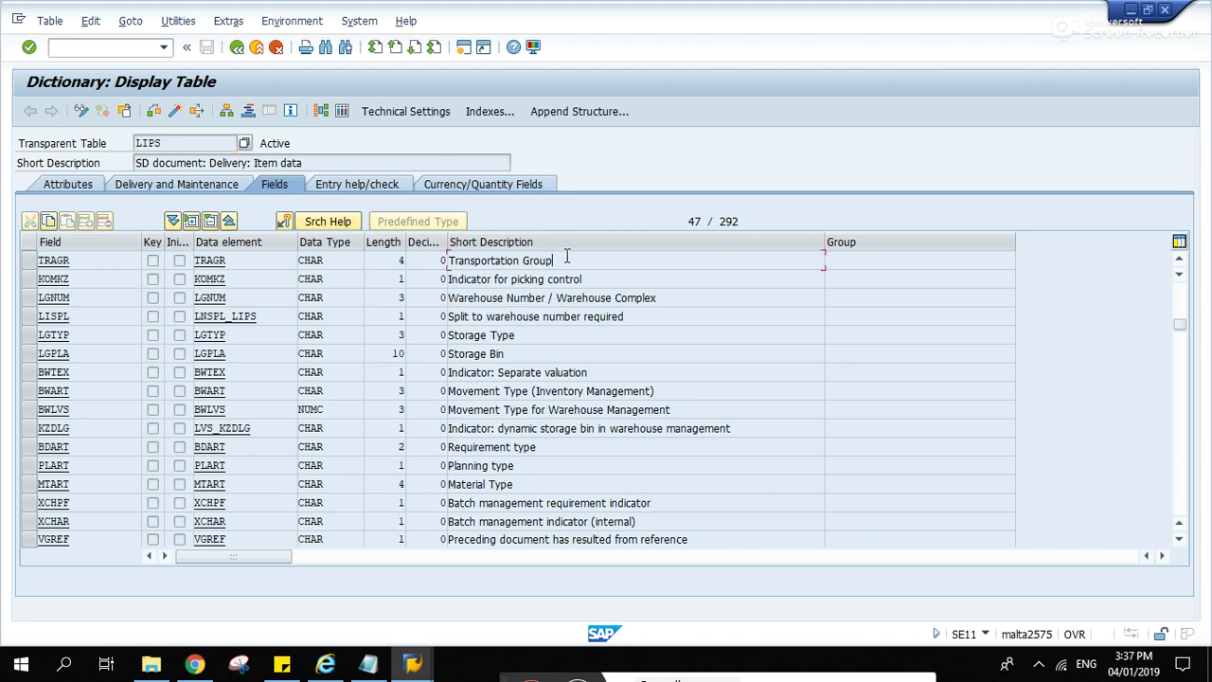
key(alt+Tab)
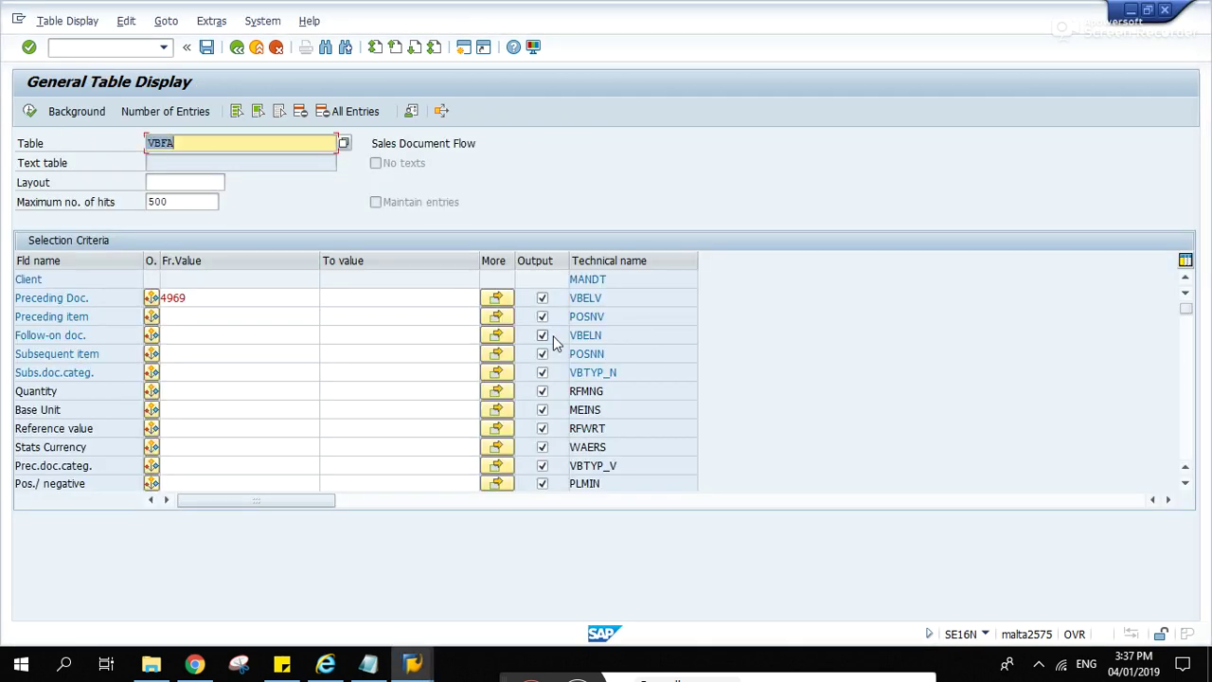
key(alt+Tab)
key(Tab)
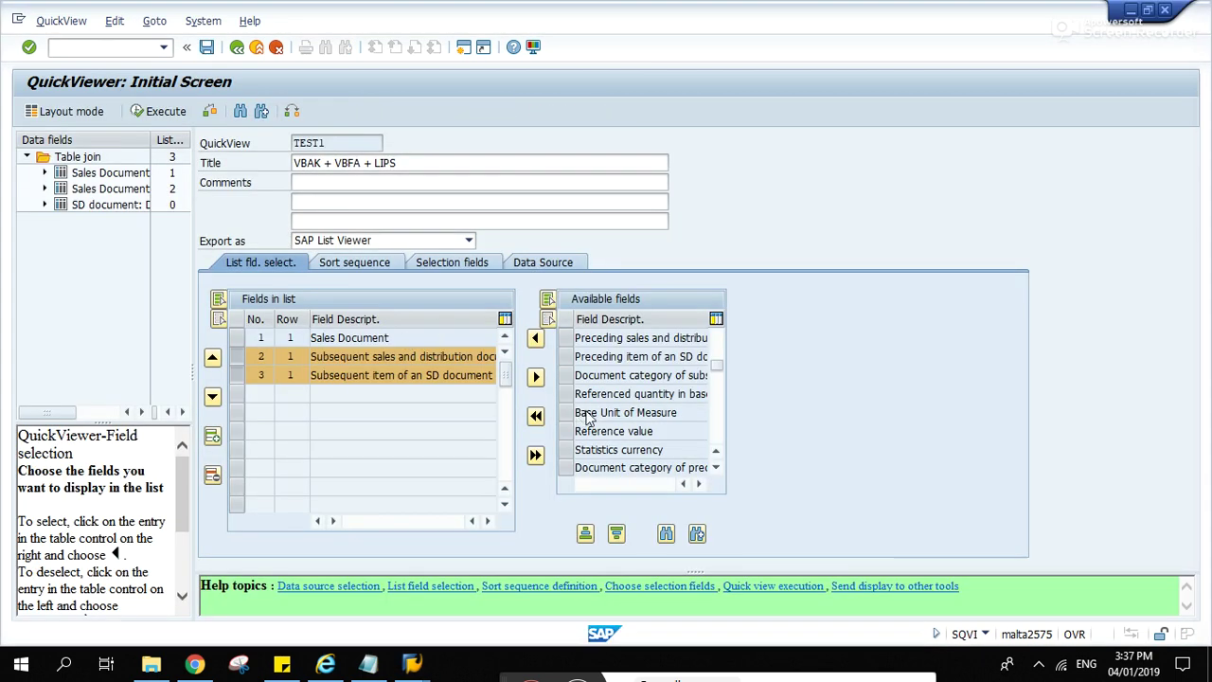
Find Transportation Group, add it as TEST1's fourth list field, and save the QuickView.
click(666, 533)
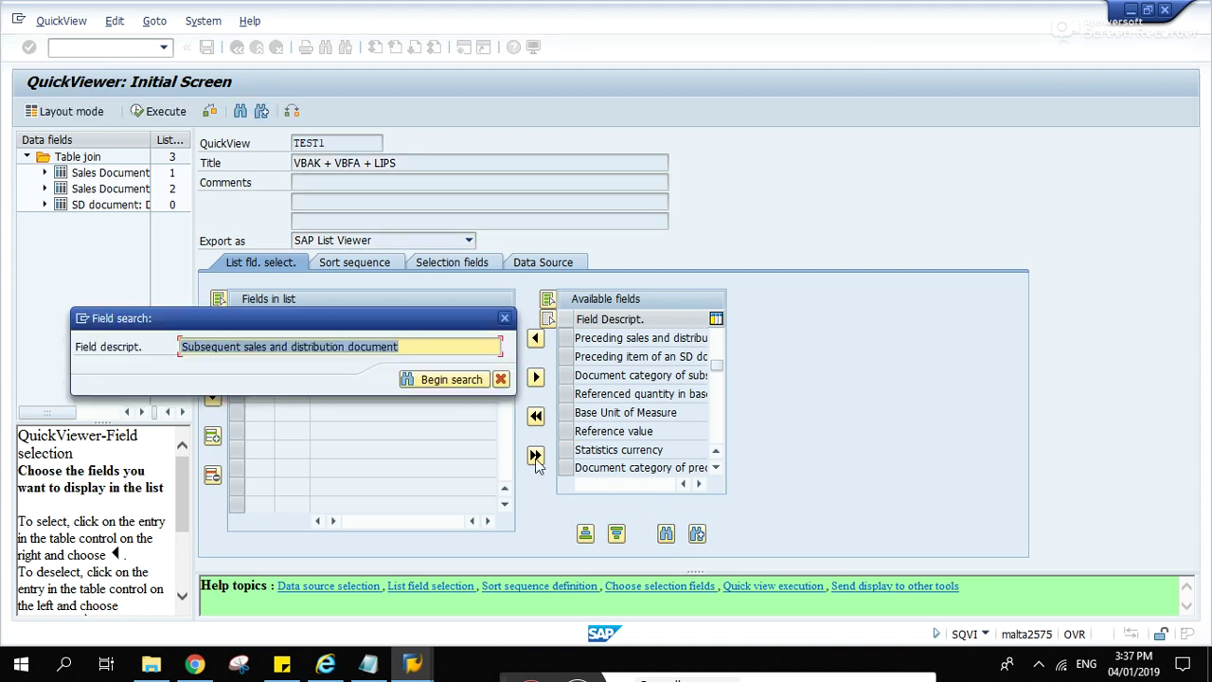
text(Transportation Group)
click(431, 381)
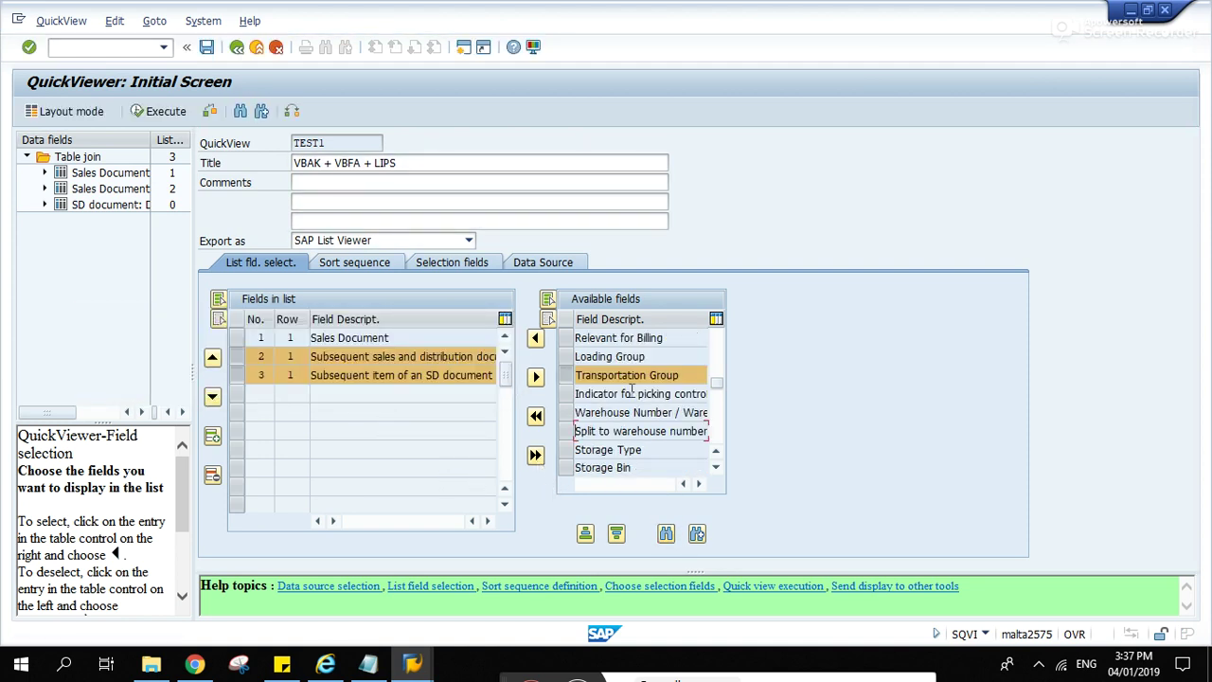
click(535, 338)
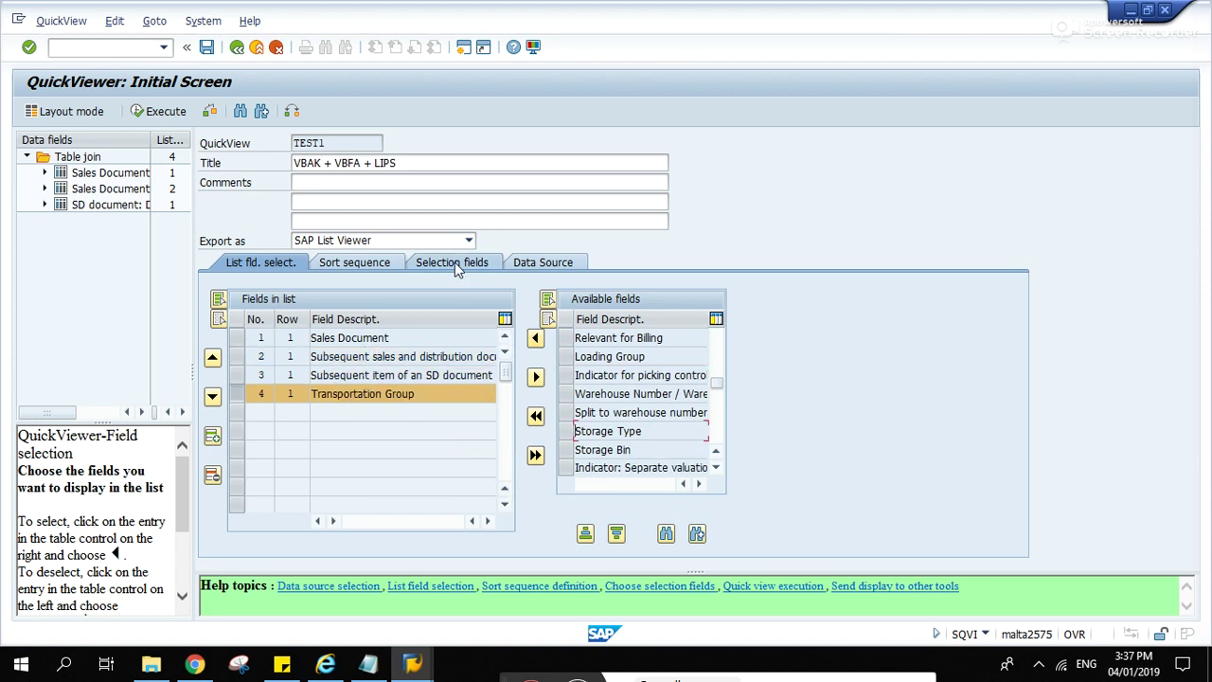
click(210, 49)
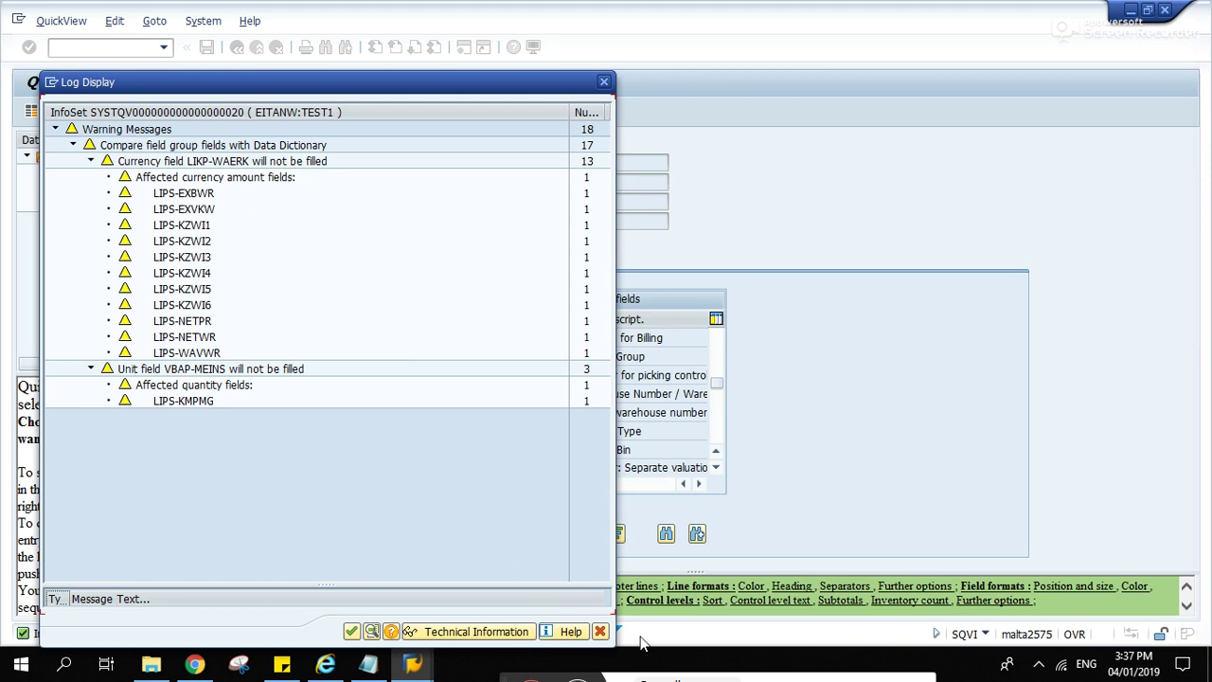
Dismiss the warning log, review the Selection fields and Sort sequence tabs, then exit saving TEST1.
click(600, 631)
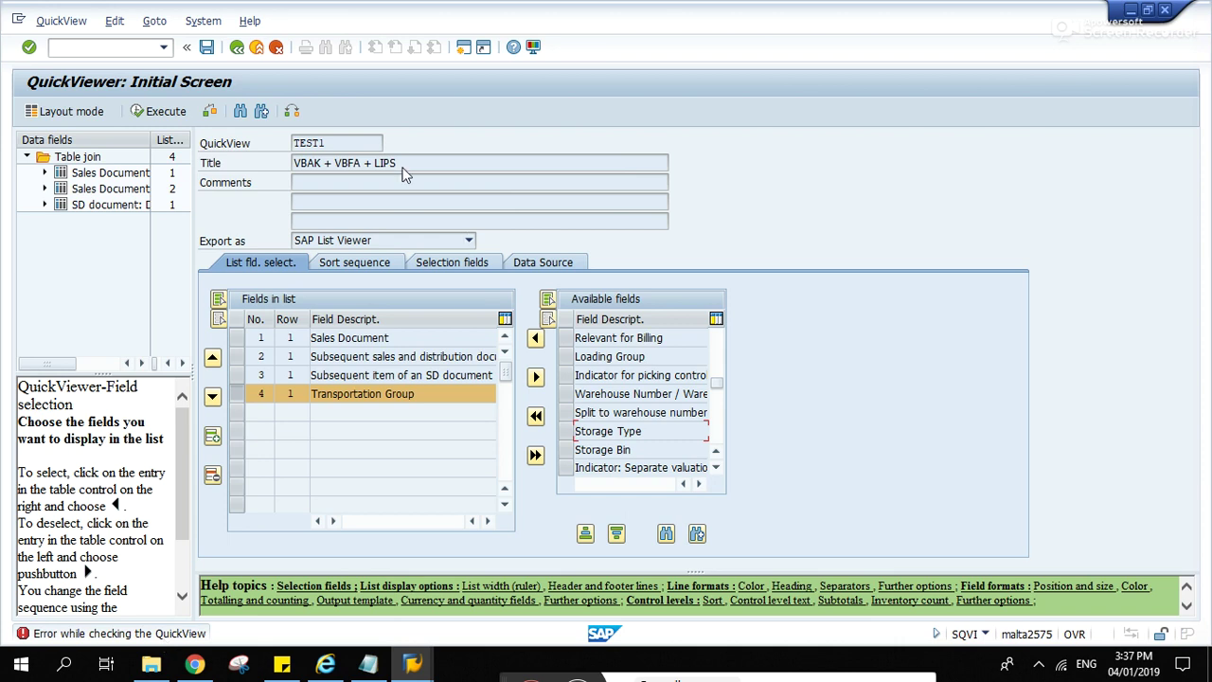
click(459, 268)
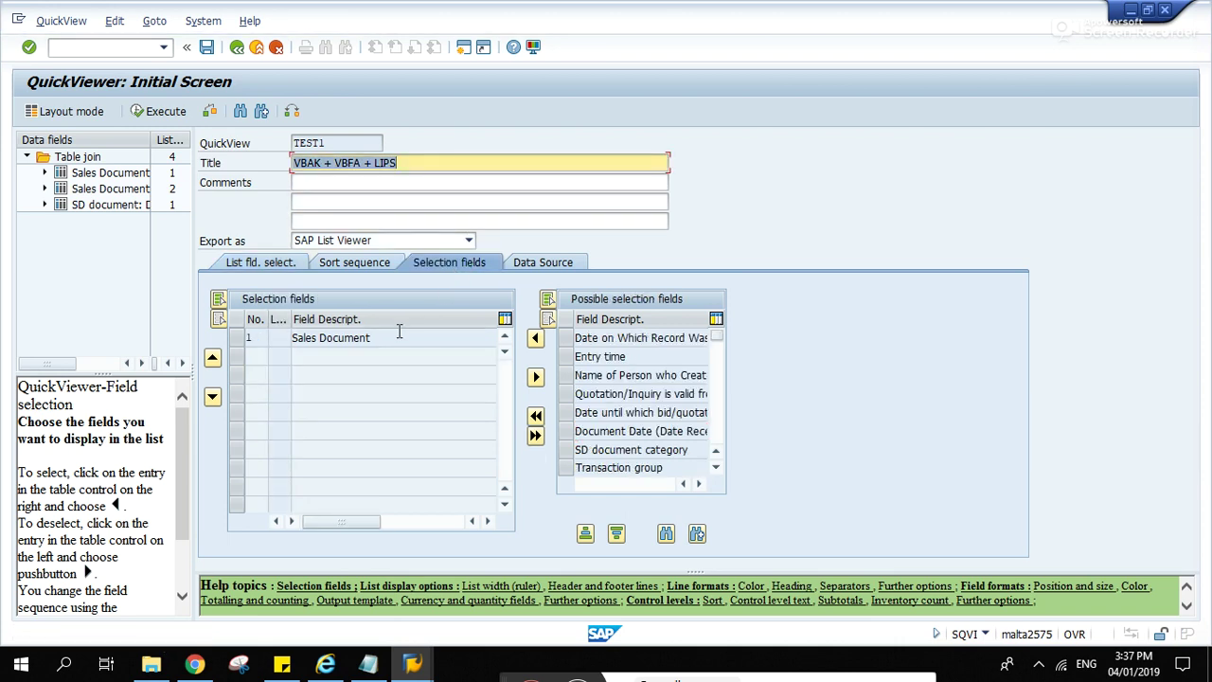
click(352, 265)
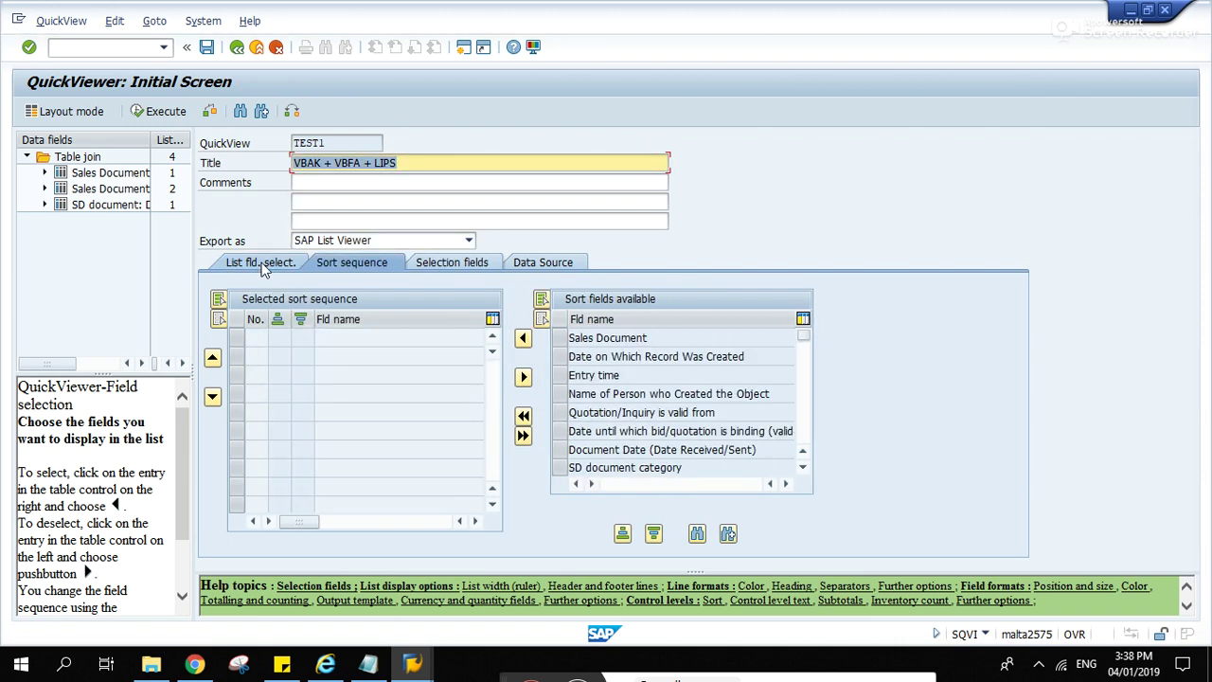
click(262, 266)
click(236, 46)
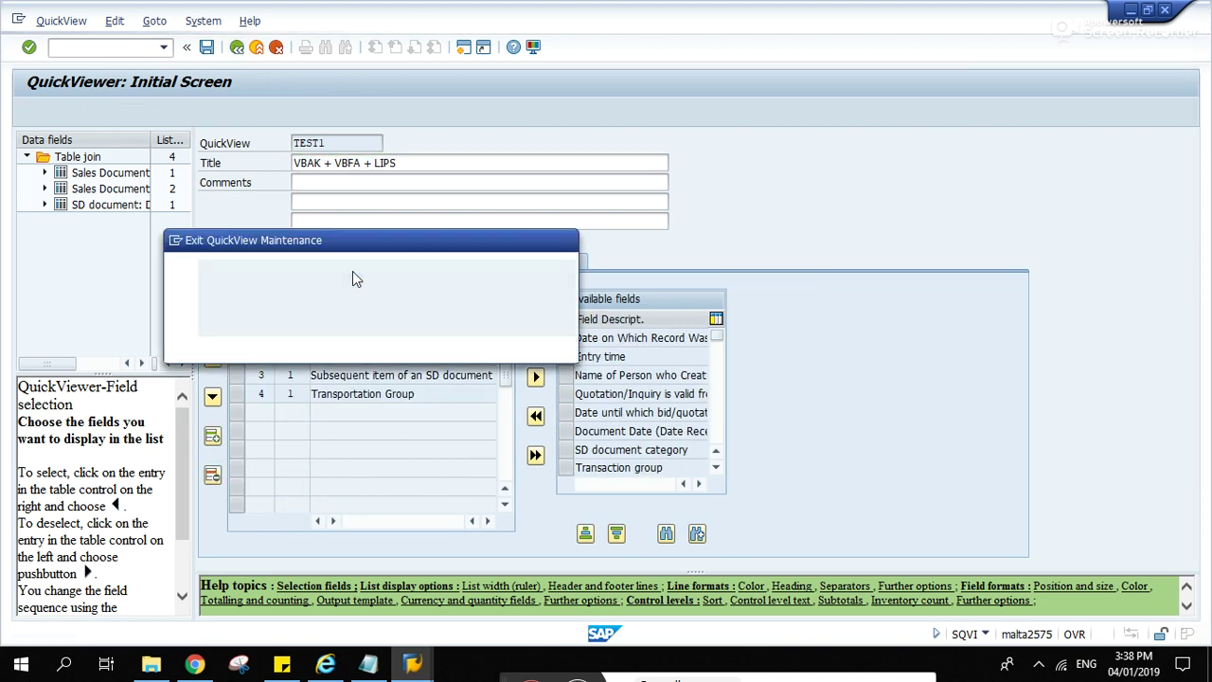
click(252, 345)
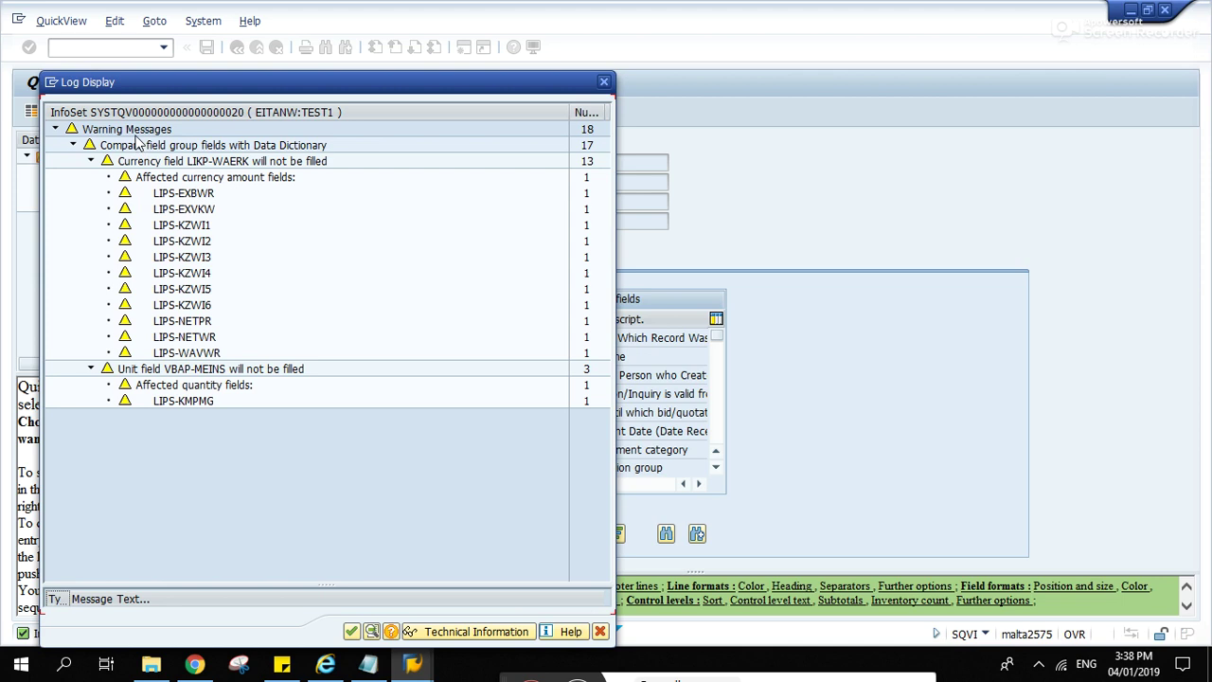
click(351, 631)
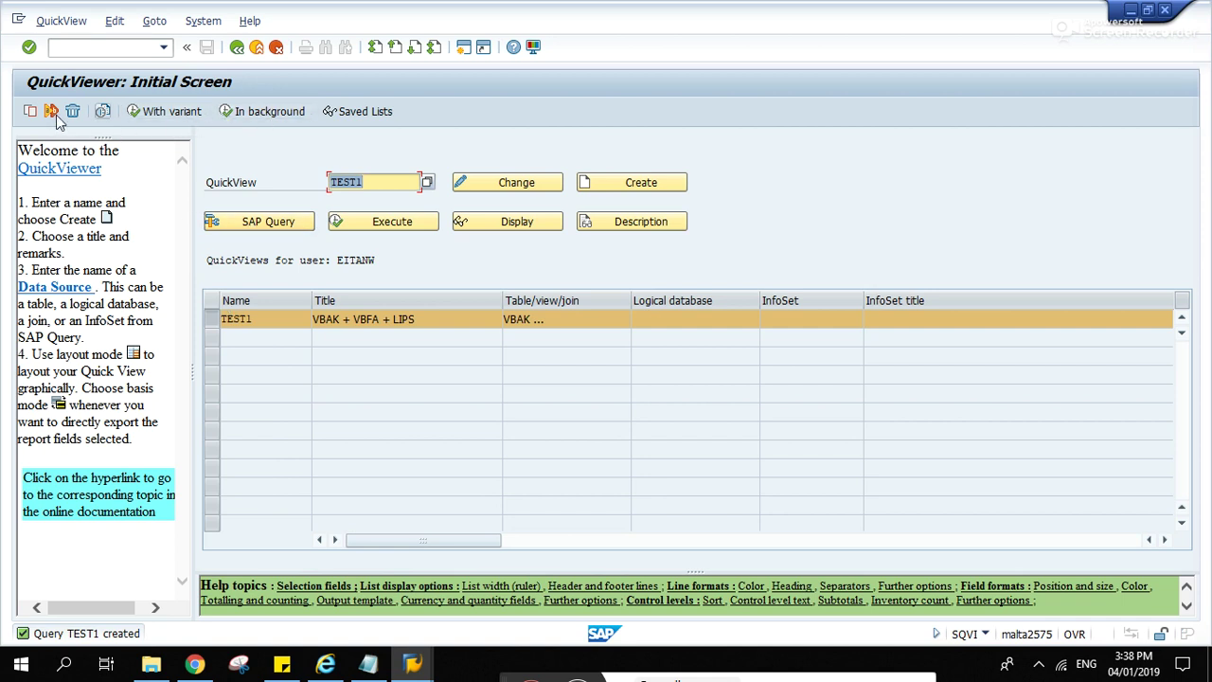
Run TEST1 for sales document 4969 and check transportation group 0001 in the result.
click(386, 223)
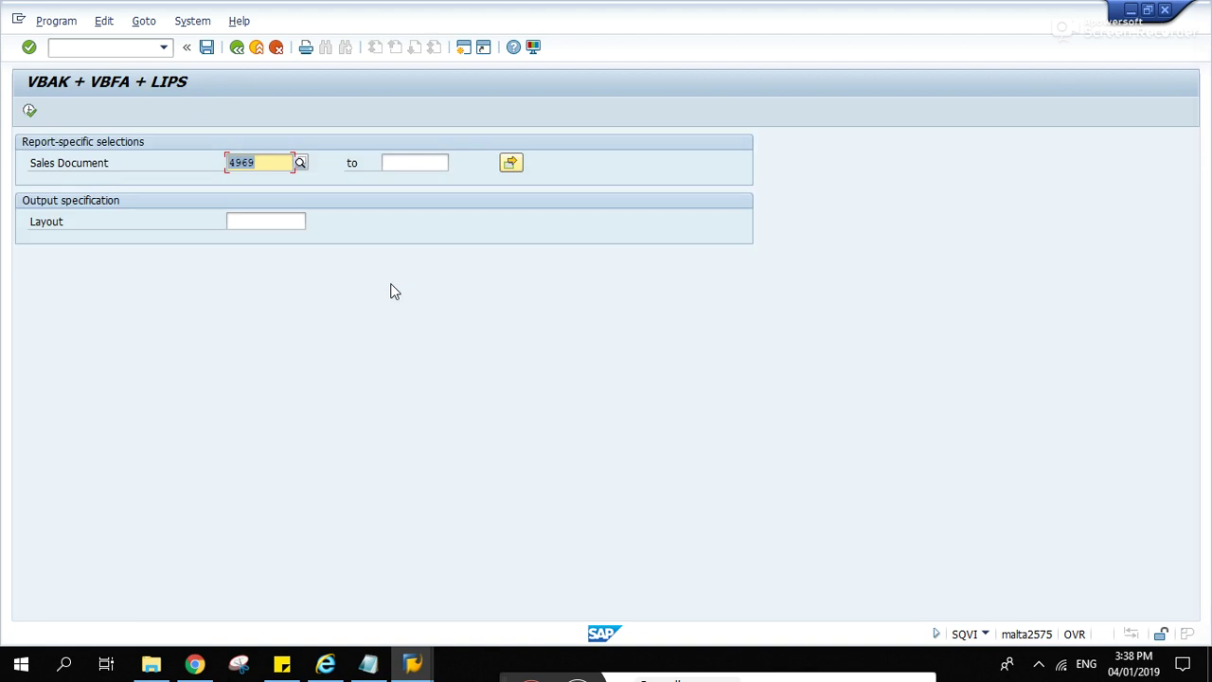
click(201, 161)
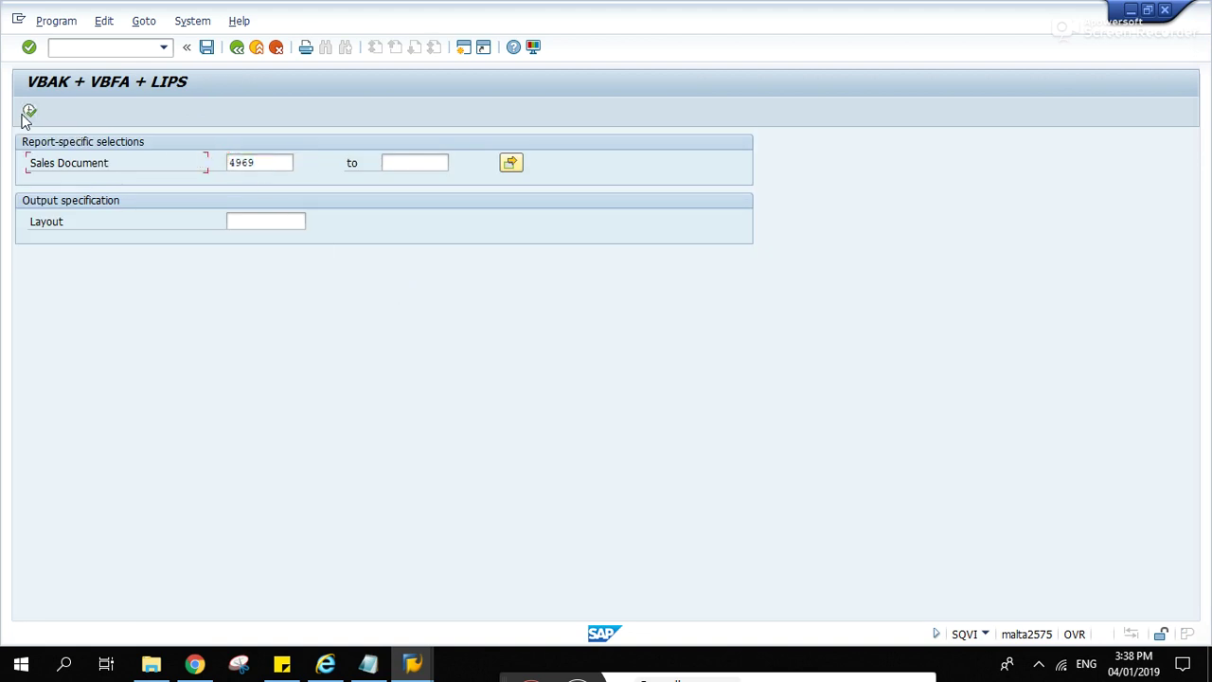
click(29, 111)
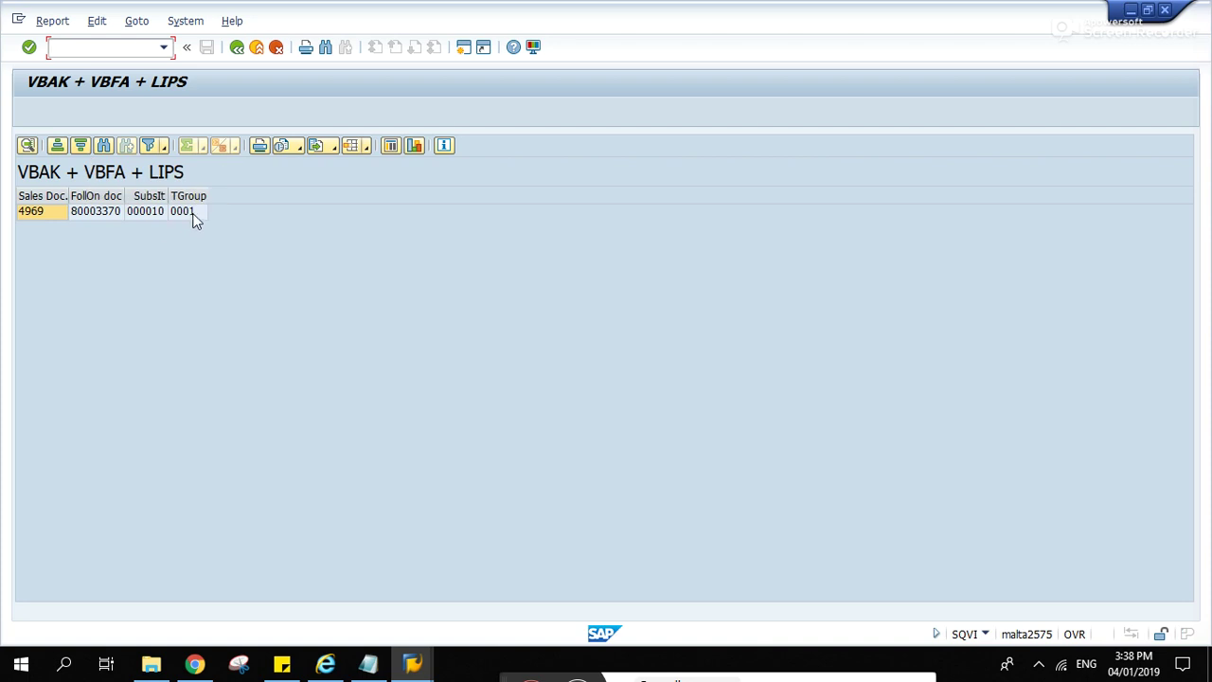
click(193, 216)
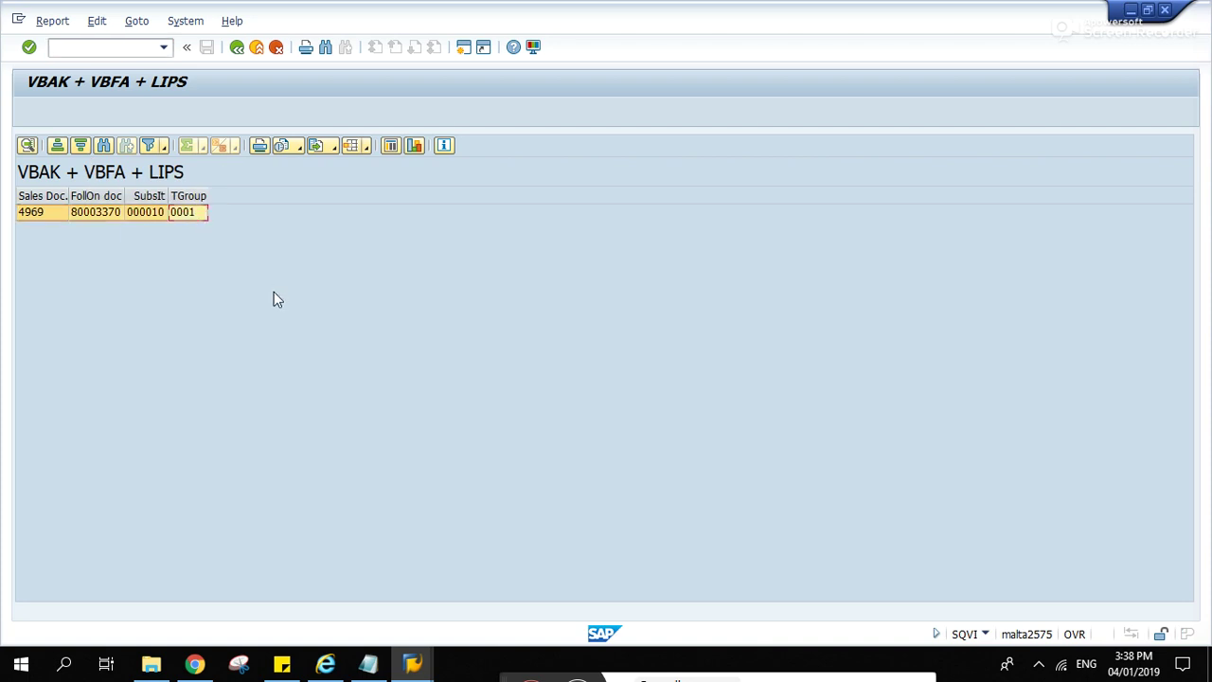
Return to the QuickViewer start screen and open TEST1 for editing.
click(237, 47)
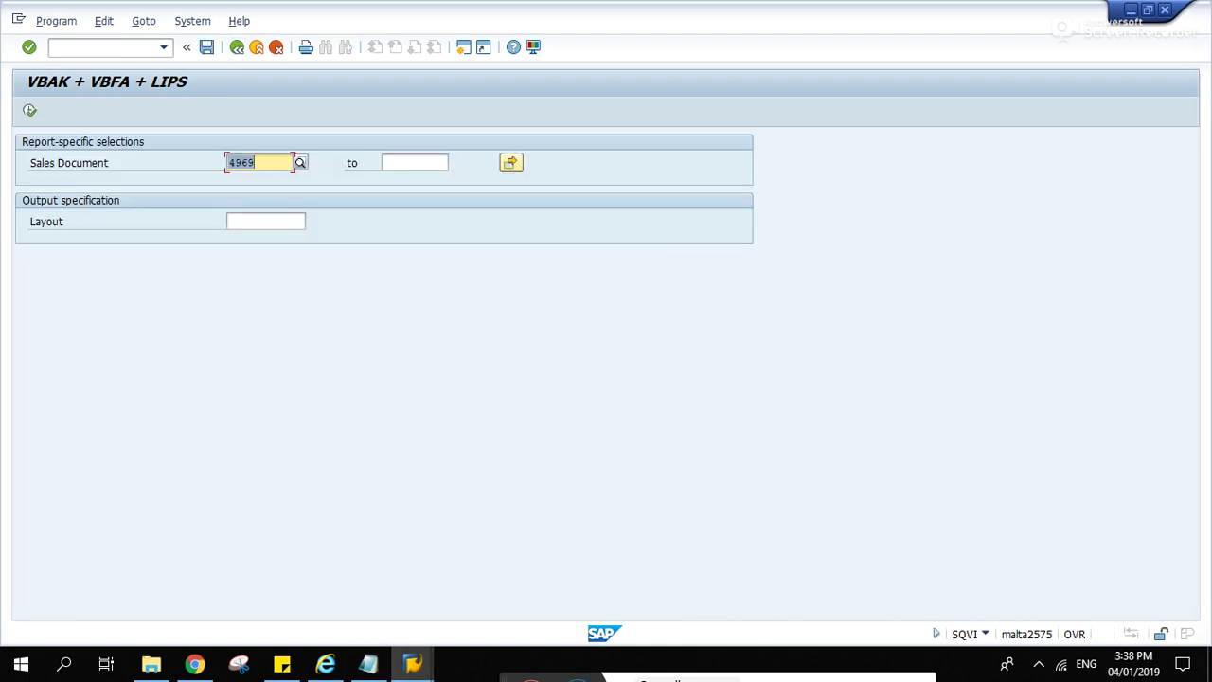
click(519, 678)
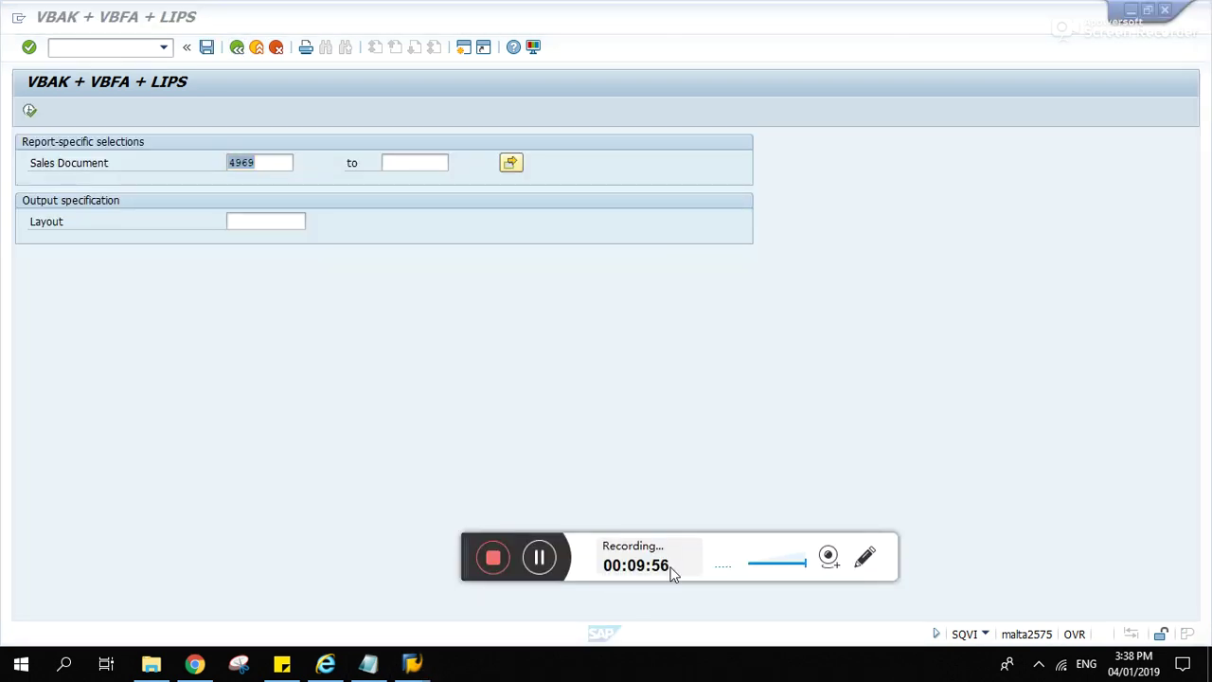
click(383, 411)
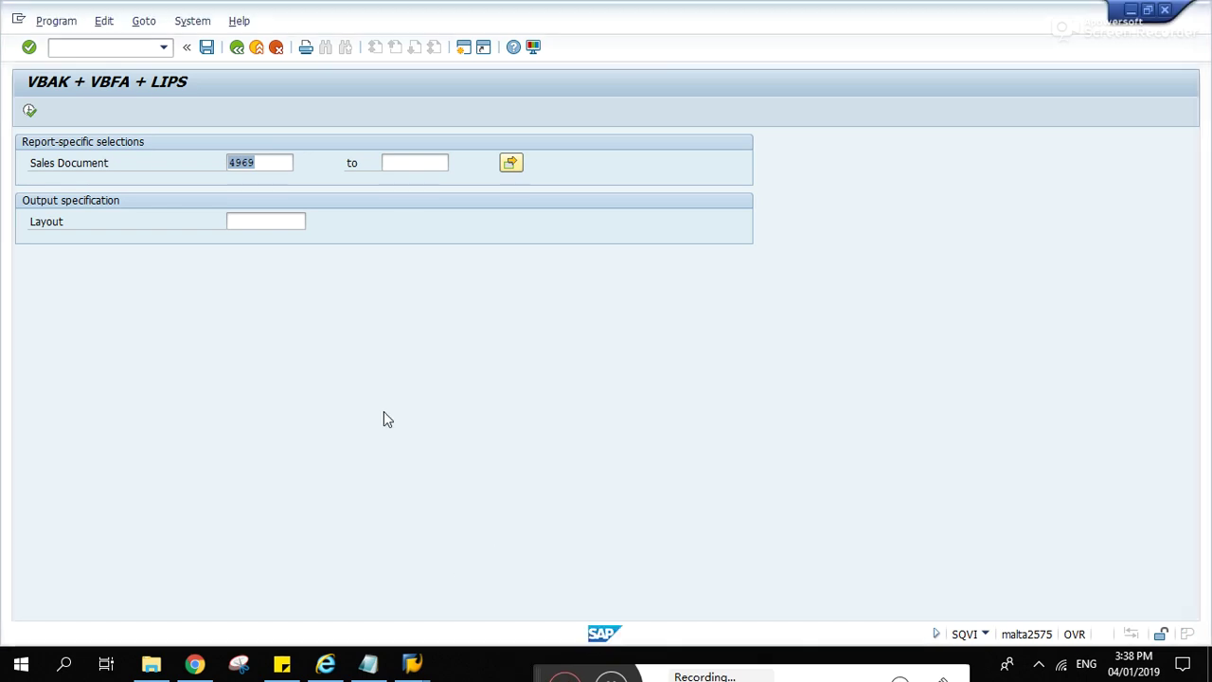
click(238, 48)
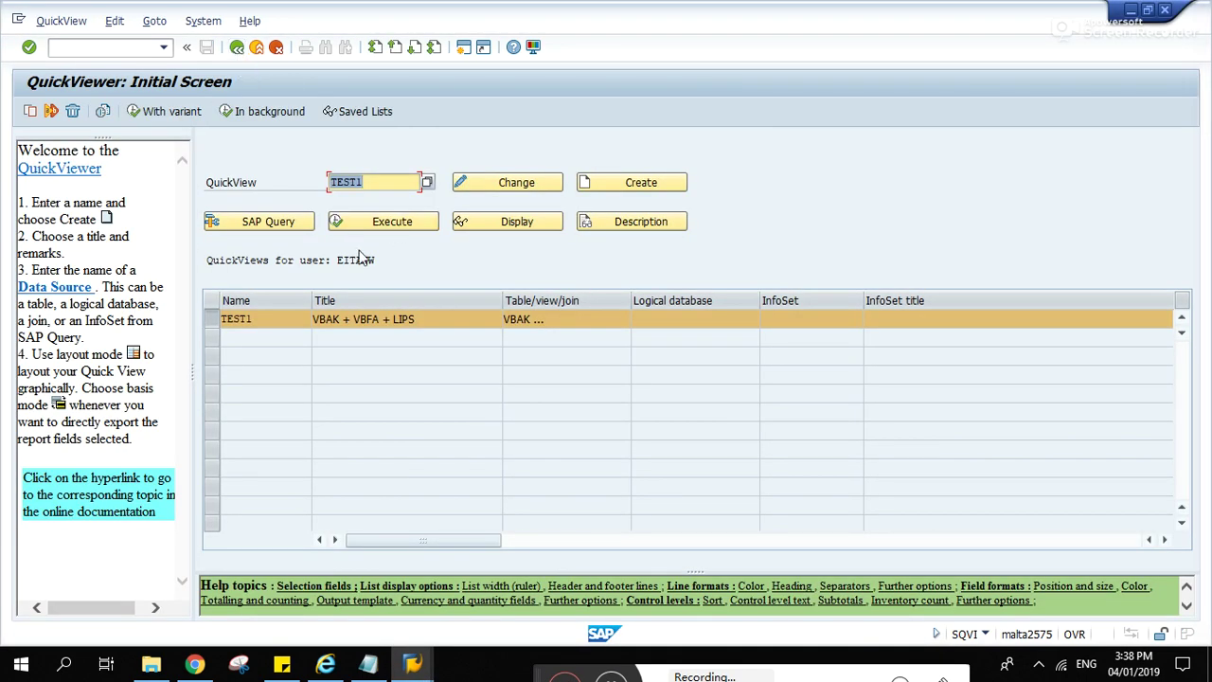
click(520, 183)
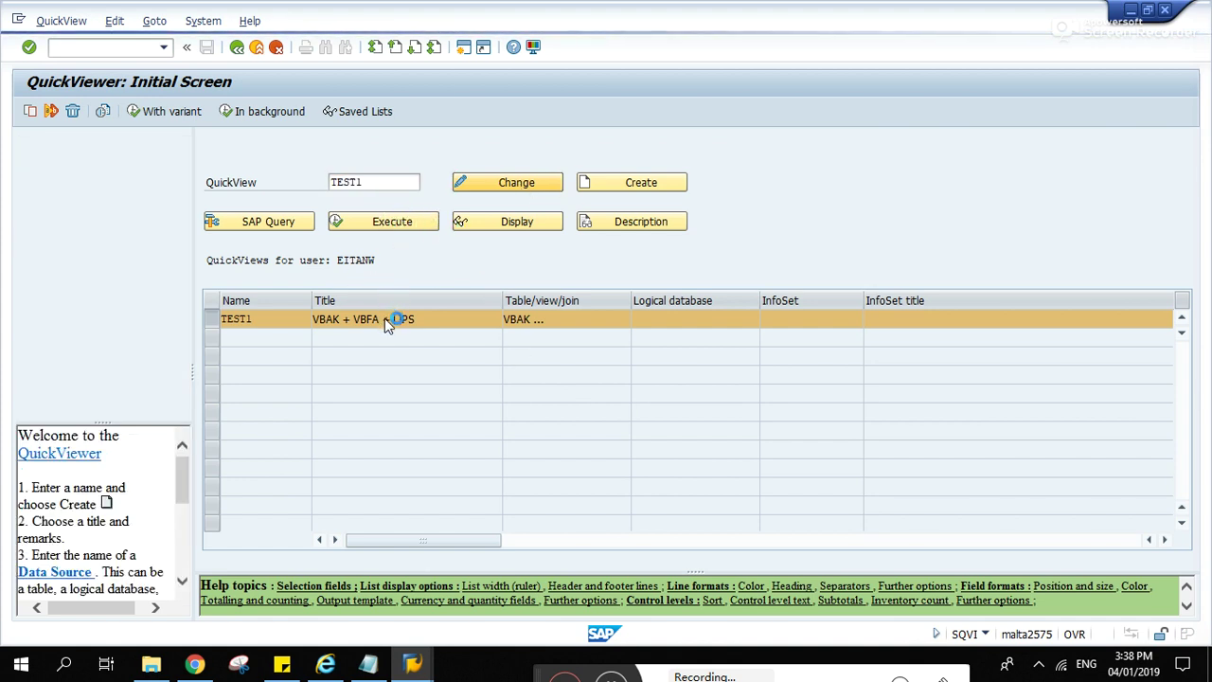
In the VBFA table display, list the flow entries for preceding document 4969.
mouse_move(412, 665)
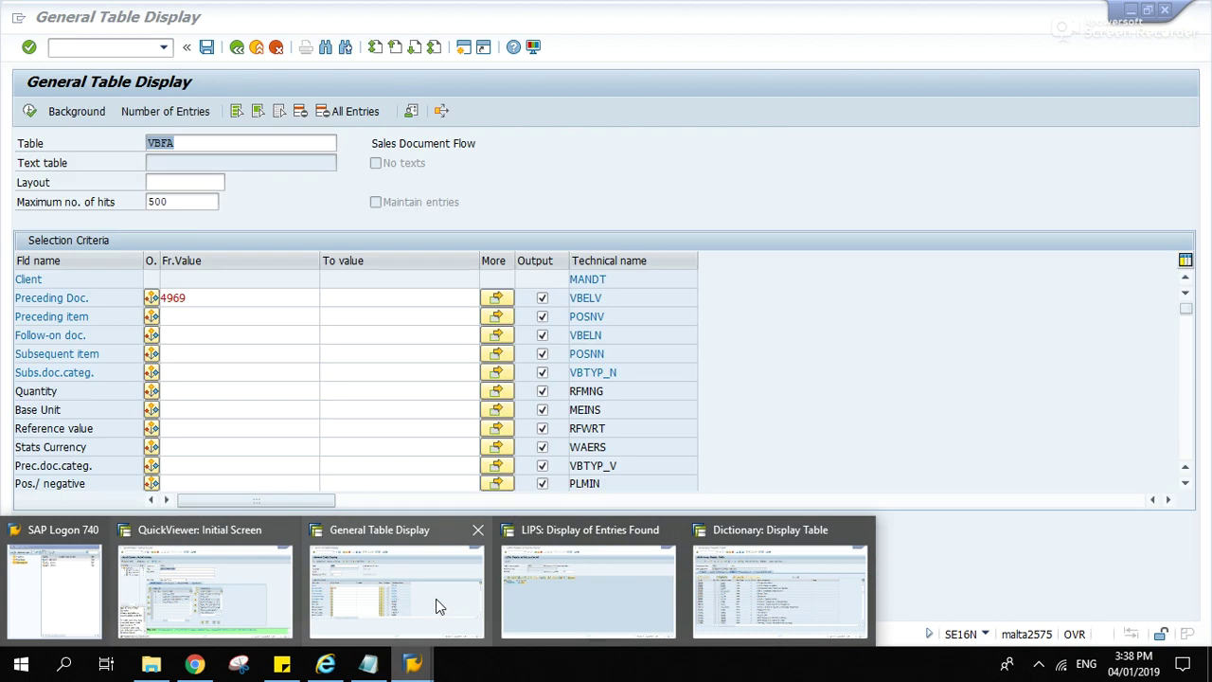
click(435, 599)
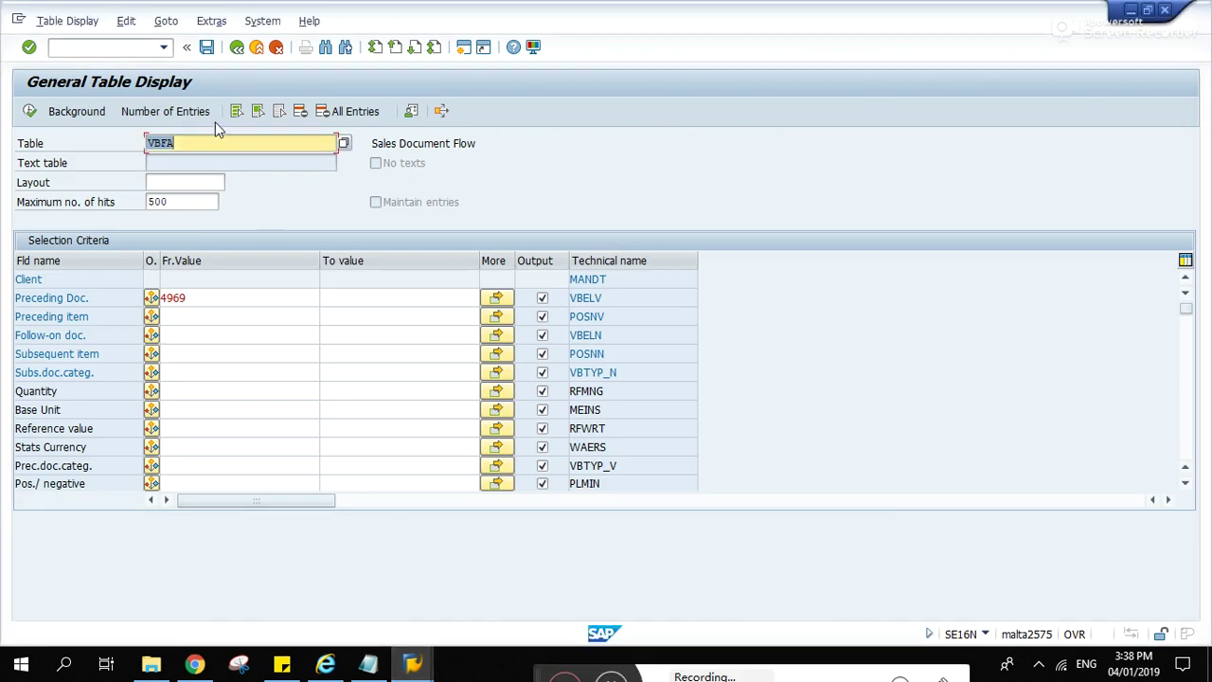
click(214, 335)
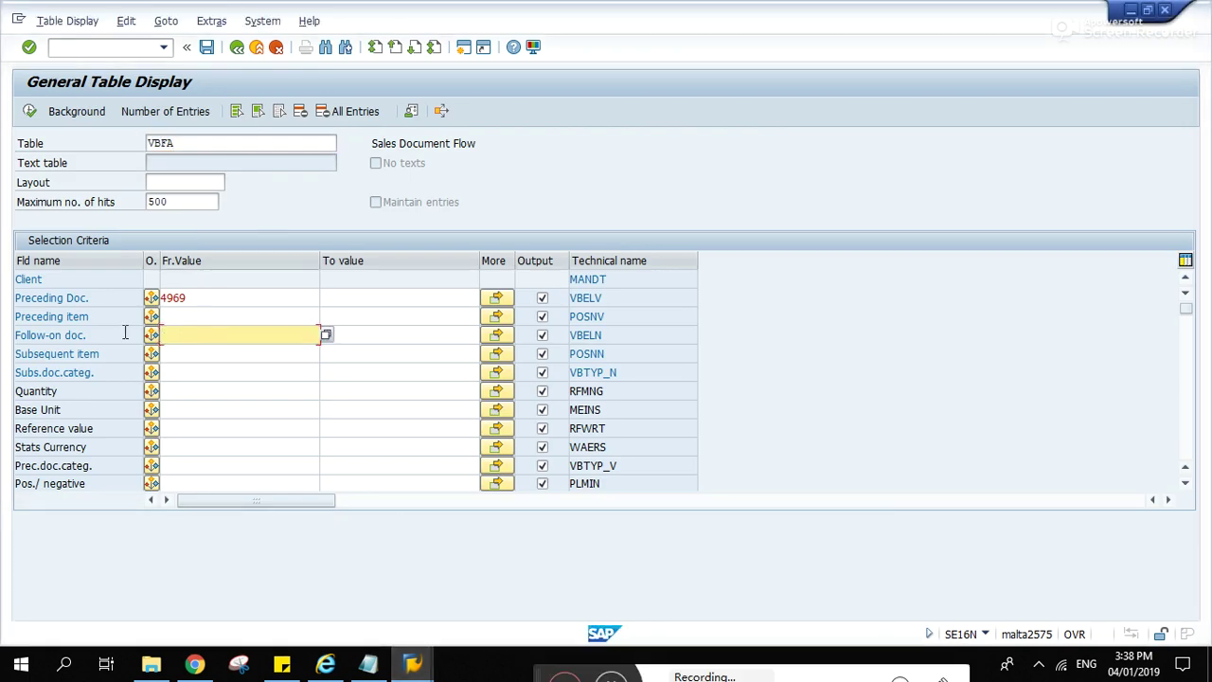
click(110, 334)
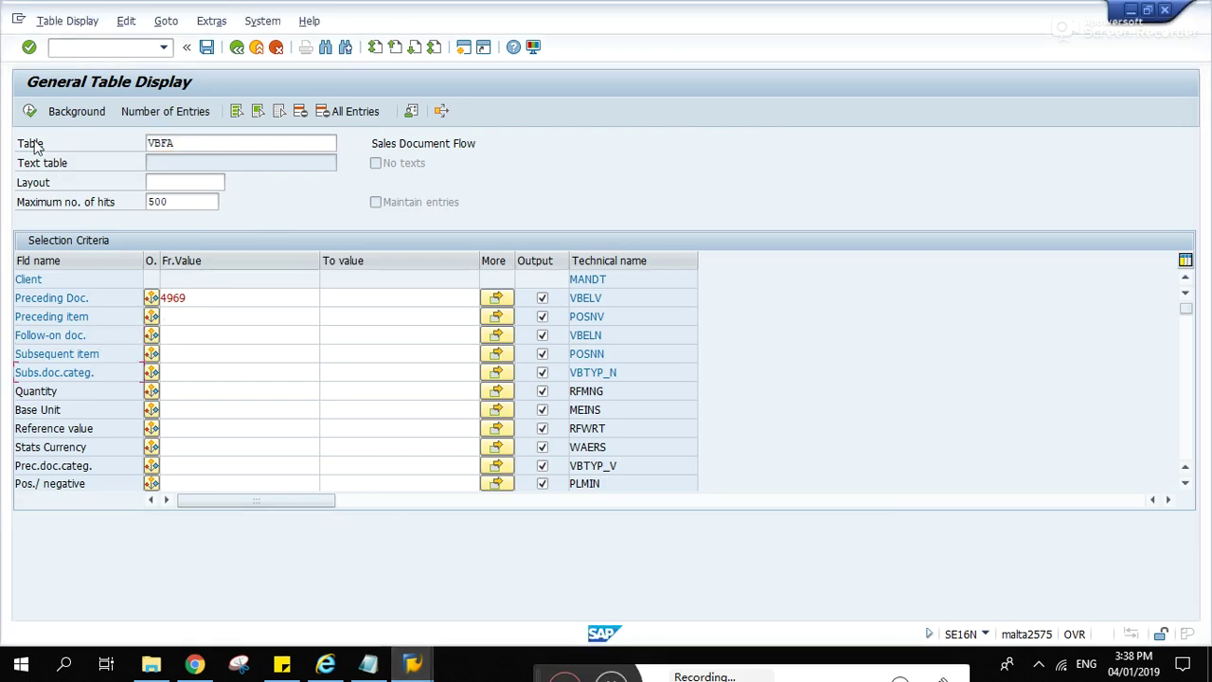
click(28, 112)
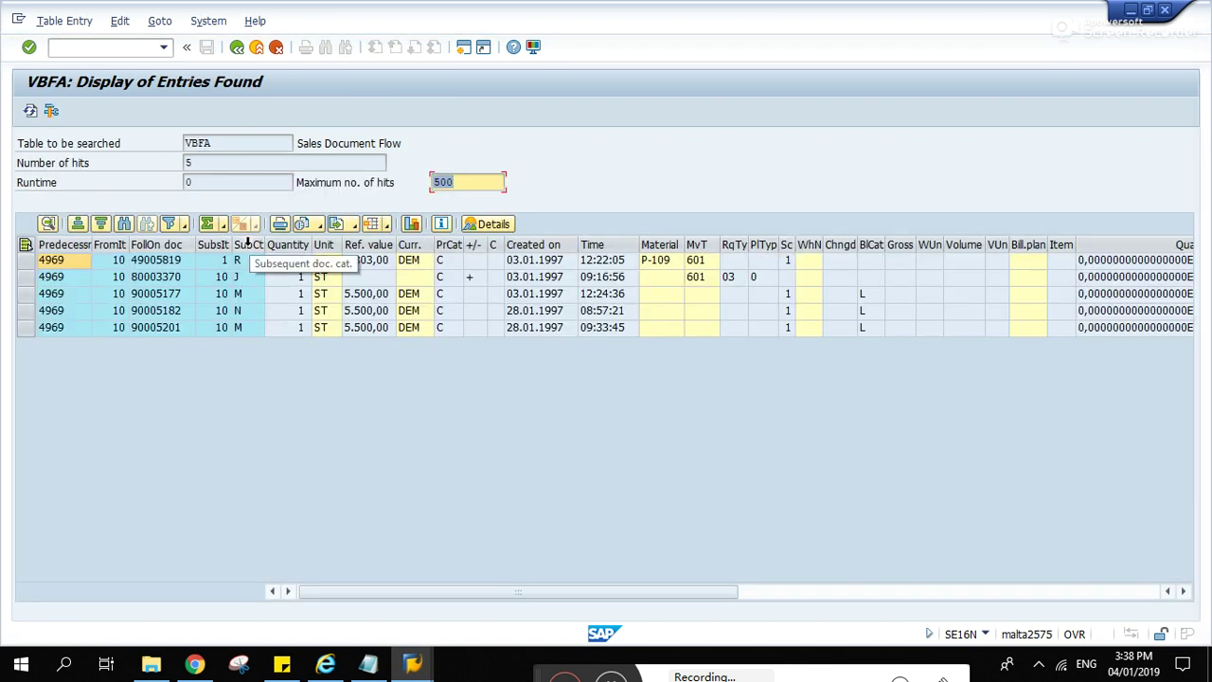
Open the category J entry's details and highlight Subsequent doc. cat. field VBTYP_N.
double_click(242, 276)
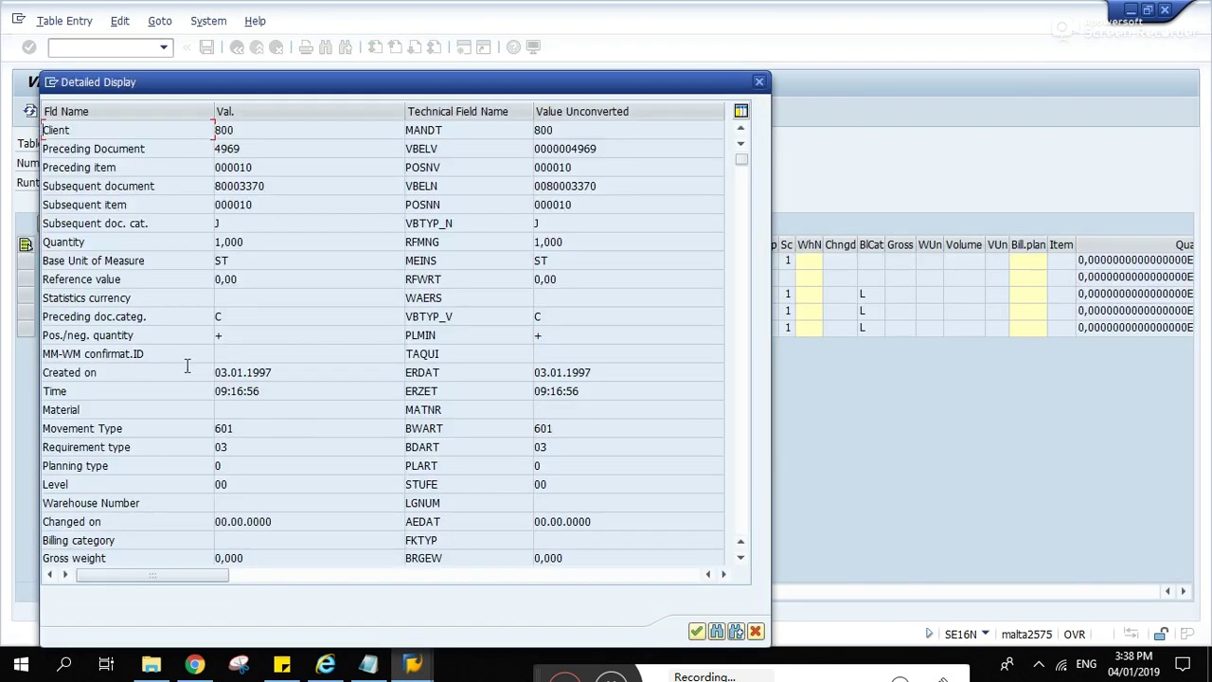
drag(178, 222, 42, 224)
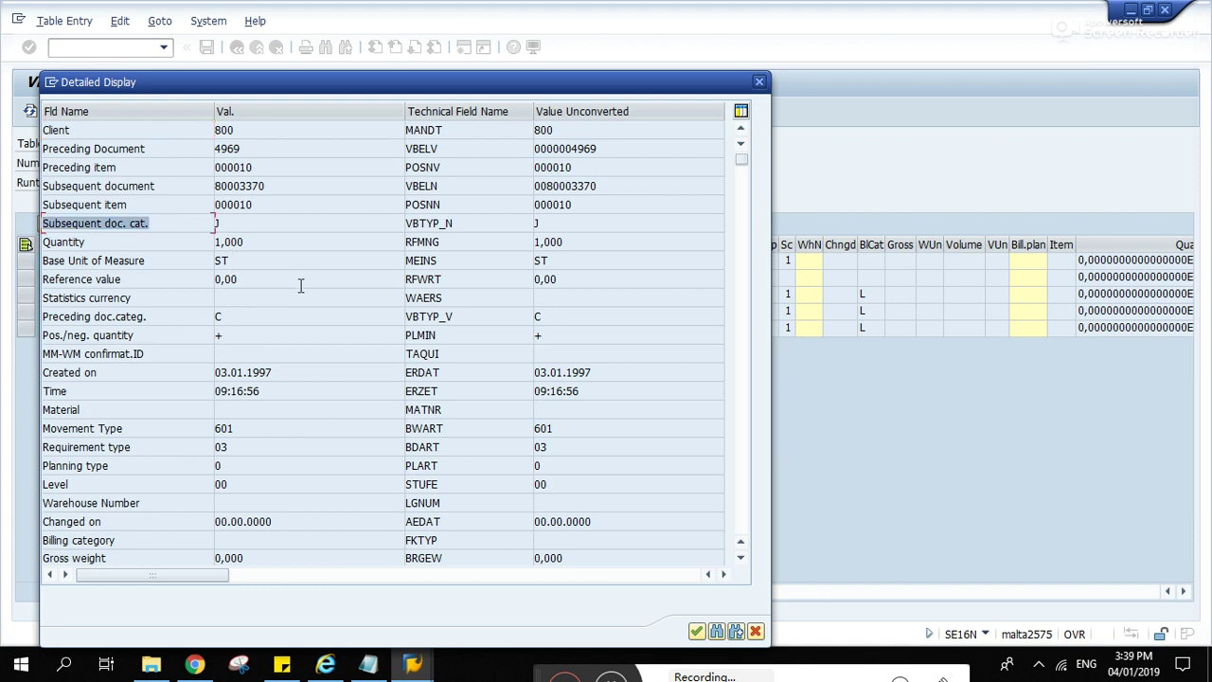
drag(468, 224, 374, 218)
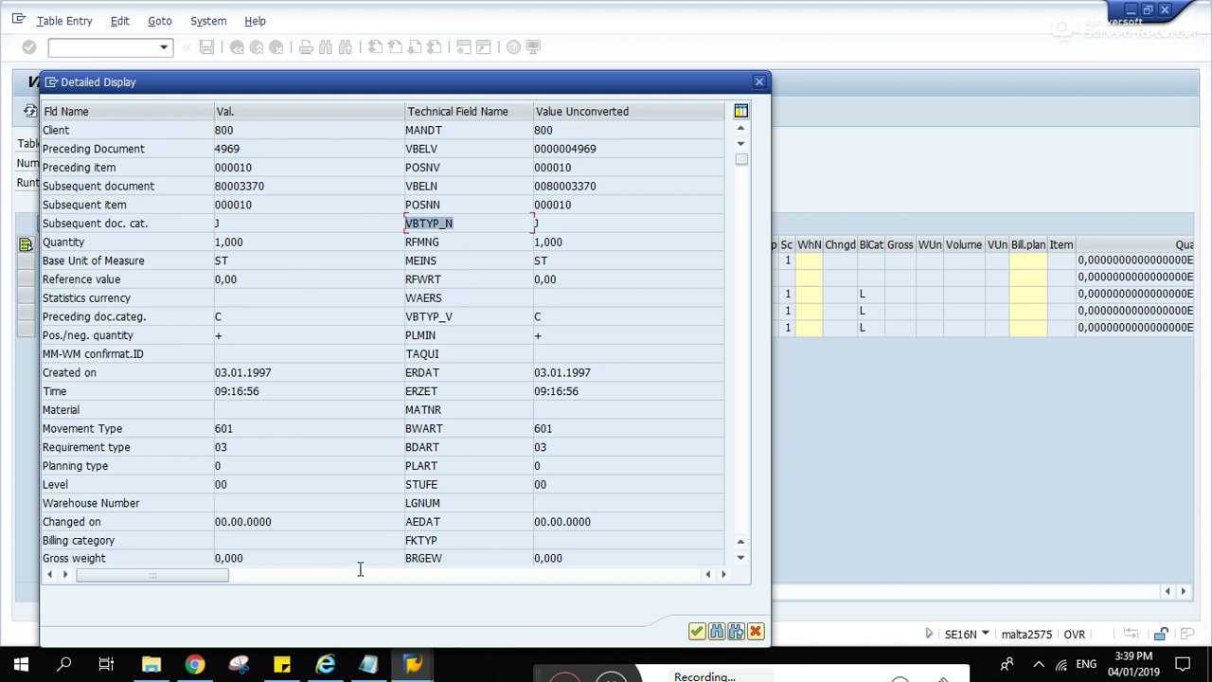
Display the field list of table VBFA in the ABAP Dictionary.
mouse_move(412, 664)
click(777, 580)
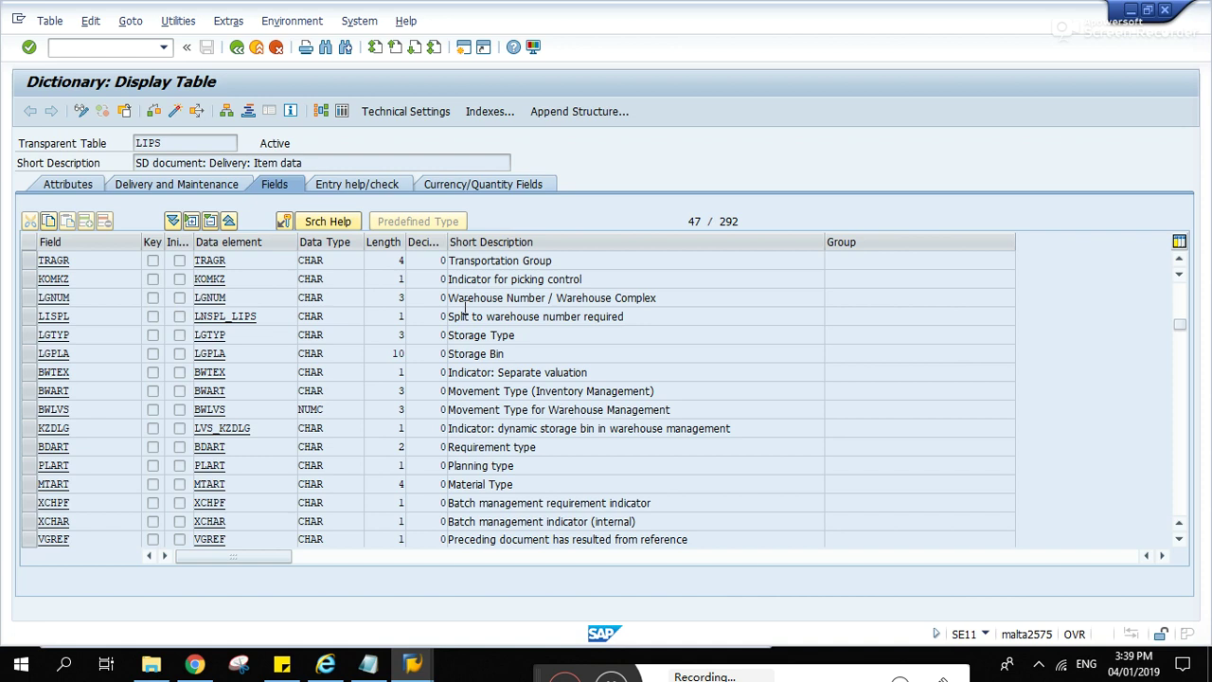
click(237, 47)
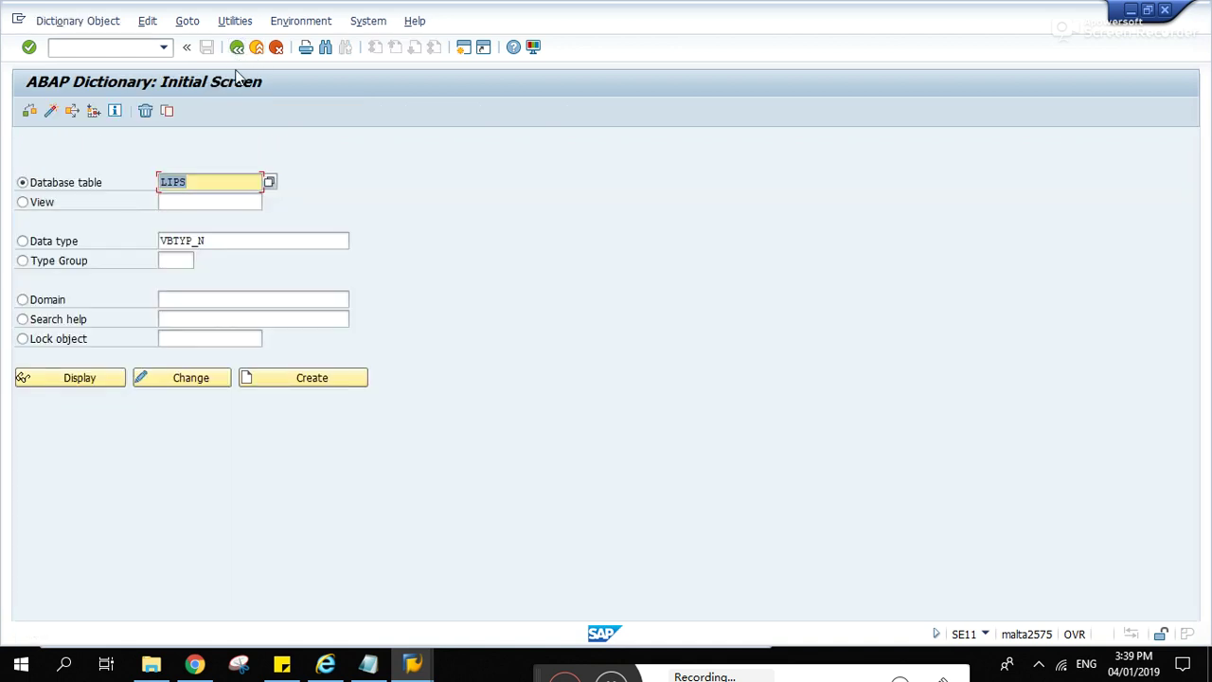
text(VBFA)
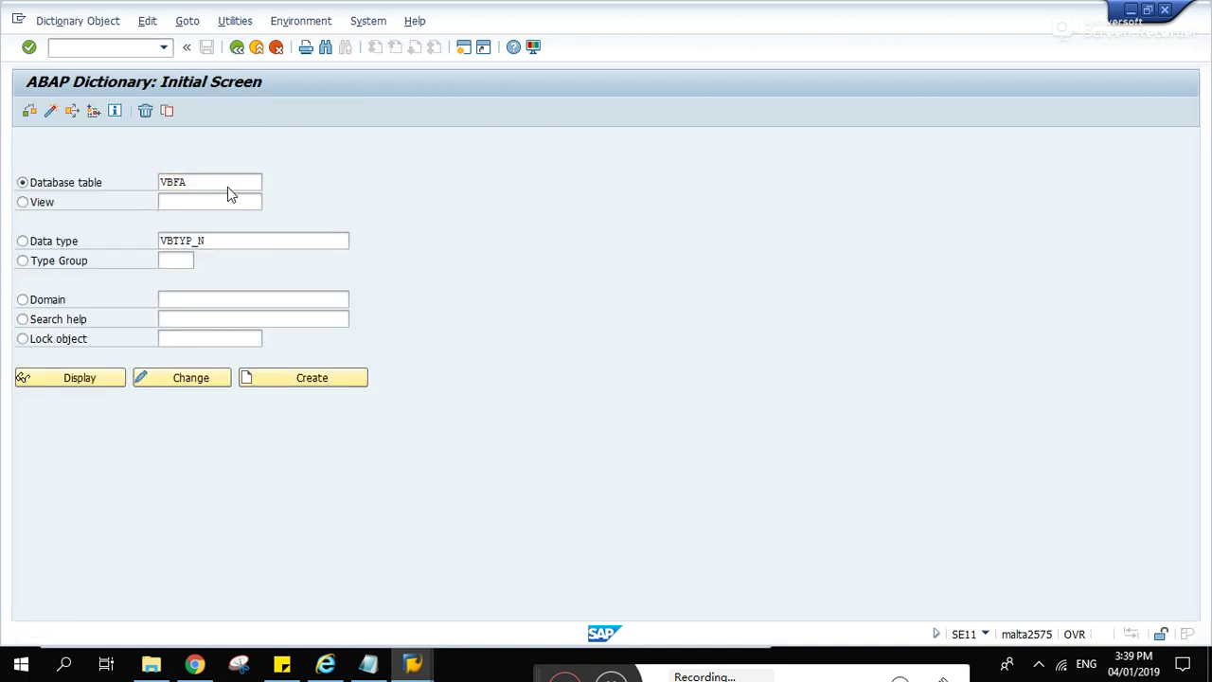
key(Return)
click(85, 377)
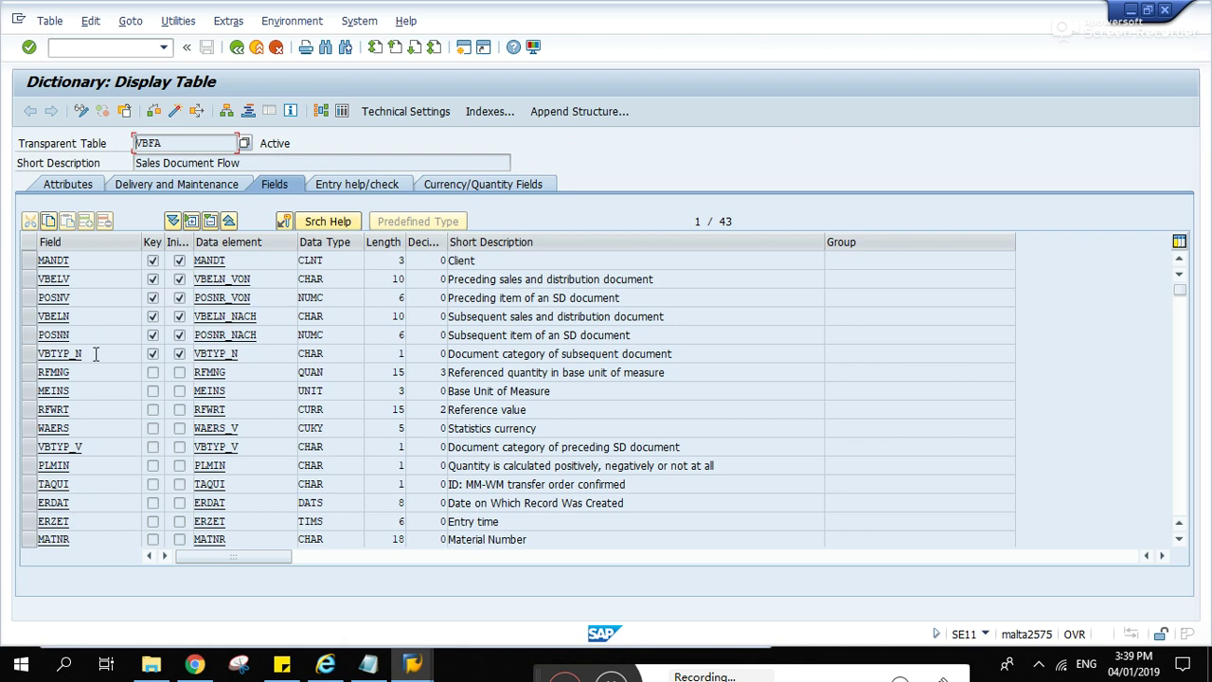
Highlight field VBTYP_N and its description, then switch to the QuickViewer for TEST1.
double_click(61, 354)
drag(688, 354, 400, 353)
key(ctrl+c)
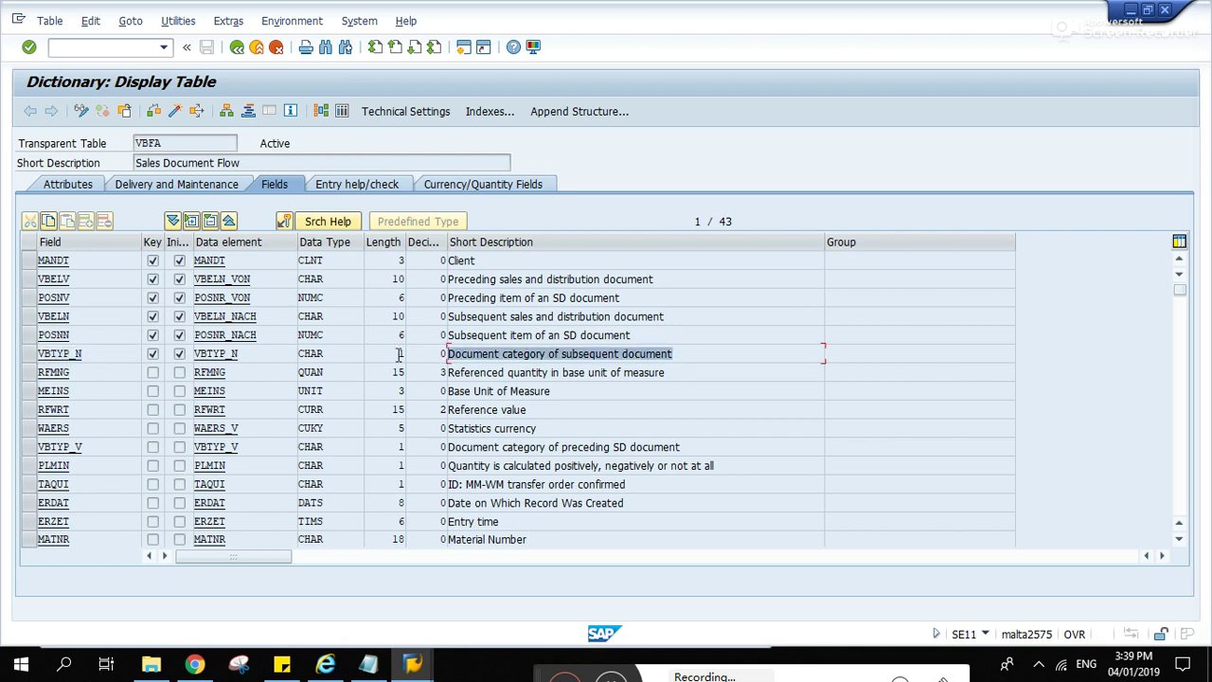
click(412, 662)
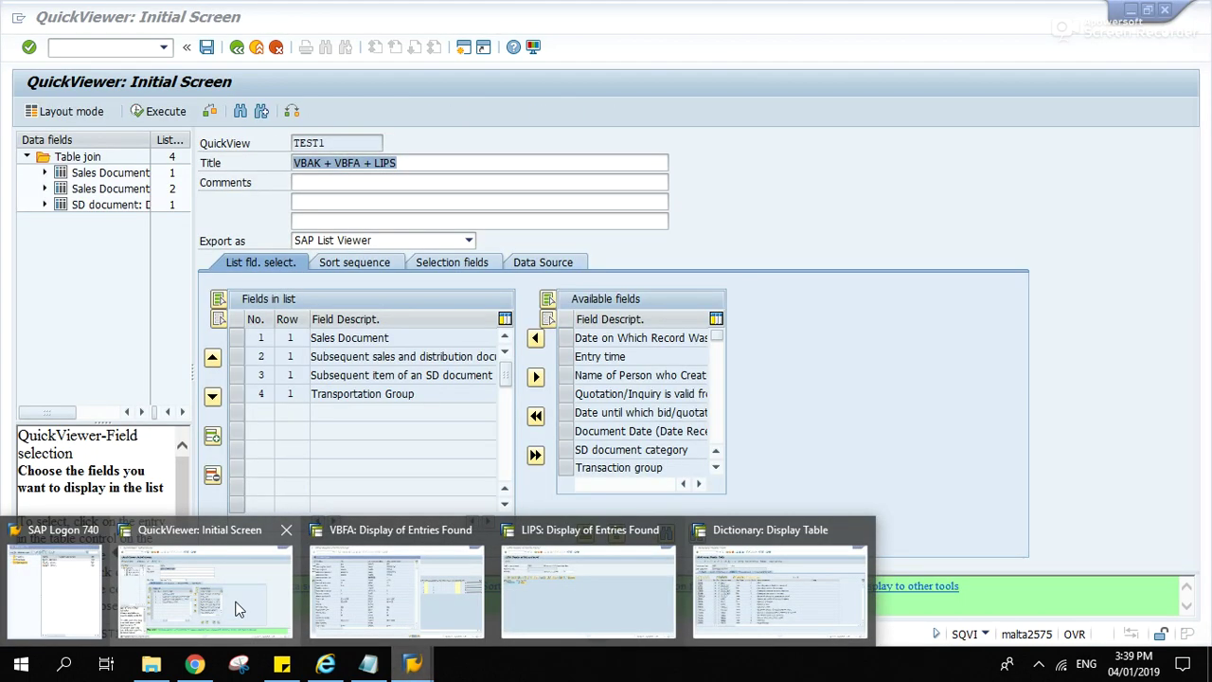
click(237, 610)
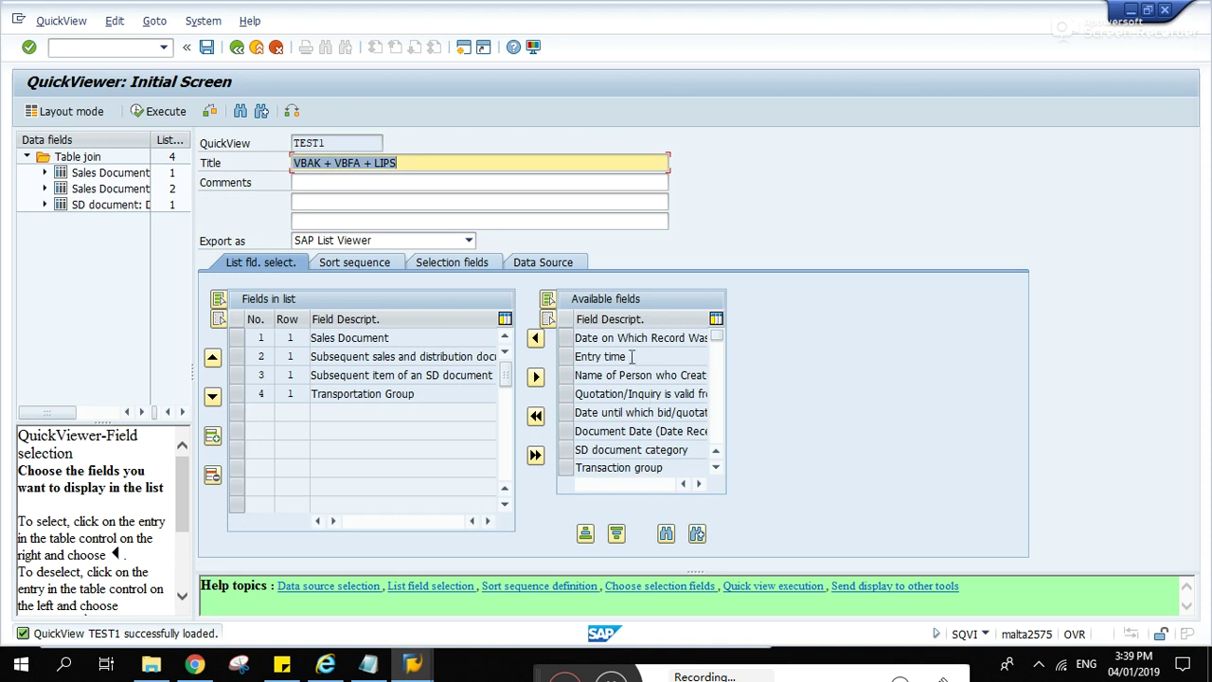
Add Document category of subsequent document to TEST1's selection fields.
click(666, 534)
key(ctrl+v)
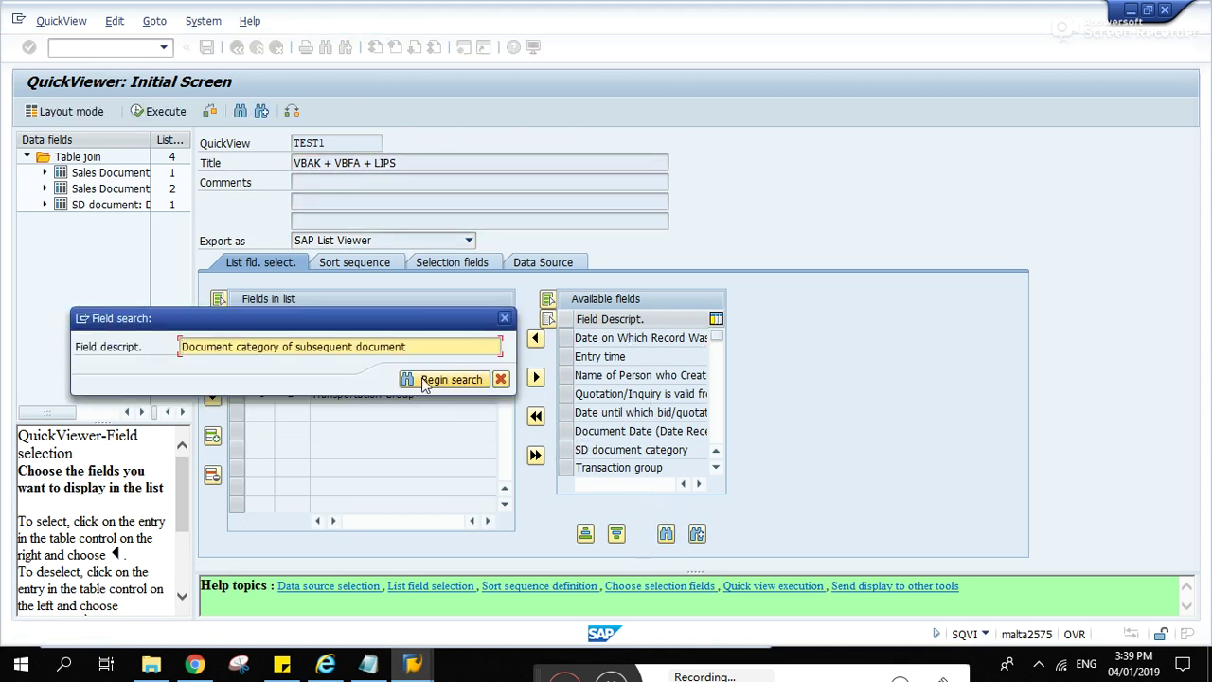
click(499, 380)
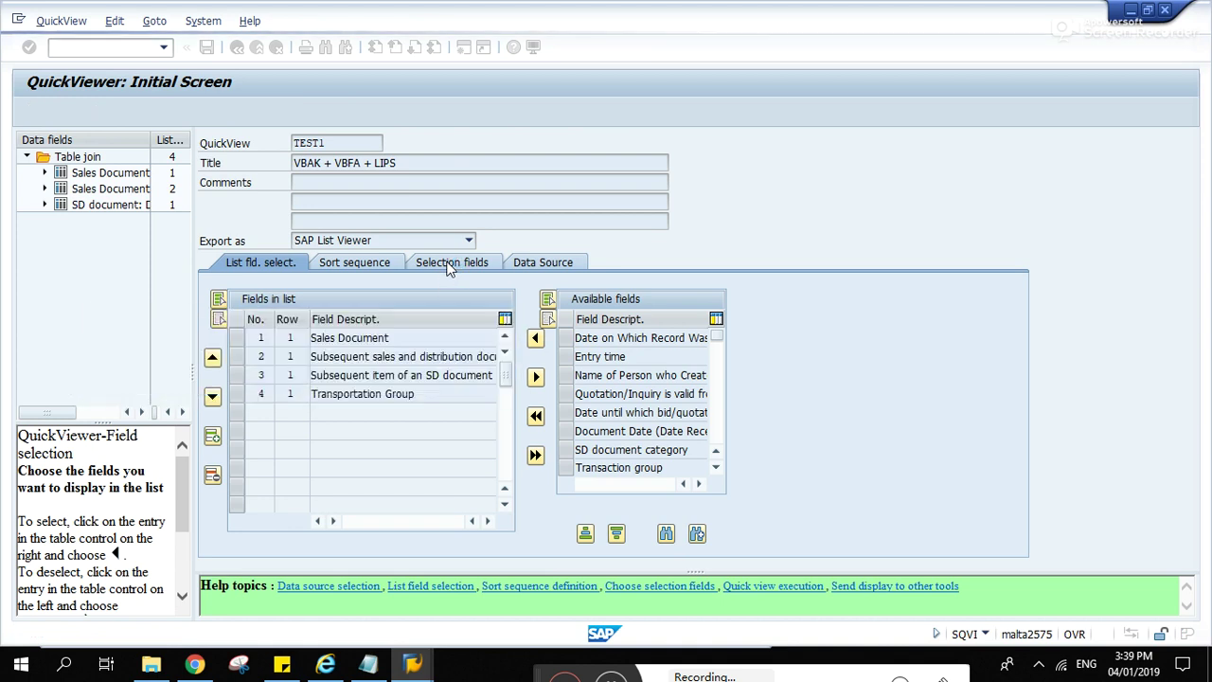
click(450, 264)
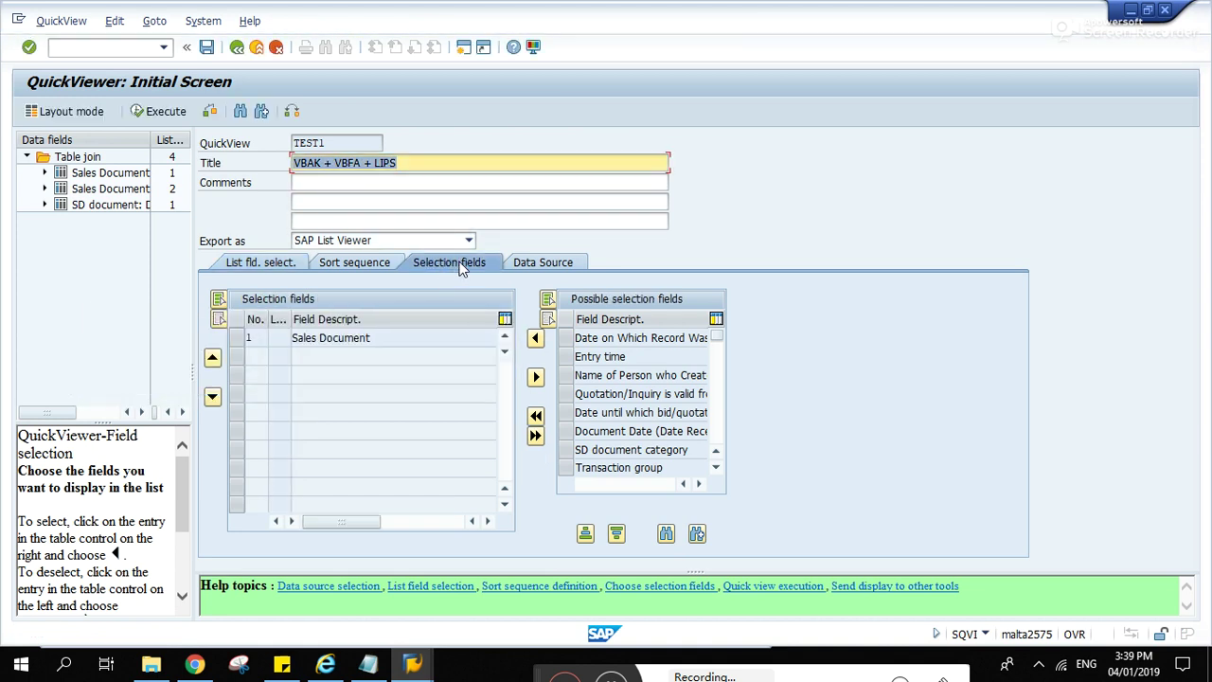
click(663, 356)
click(668, 534)
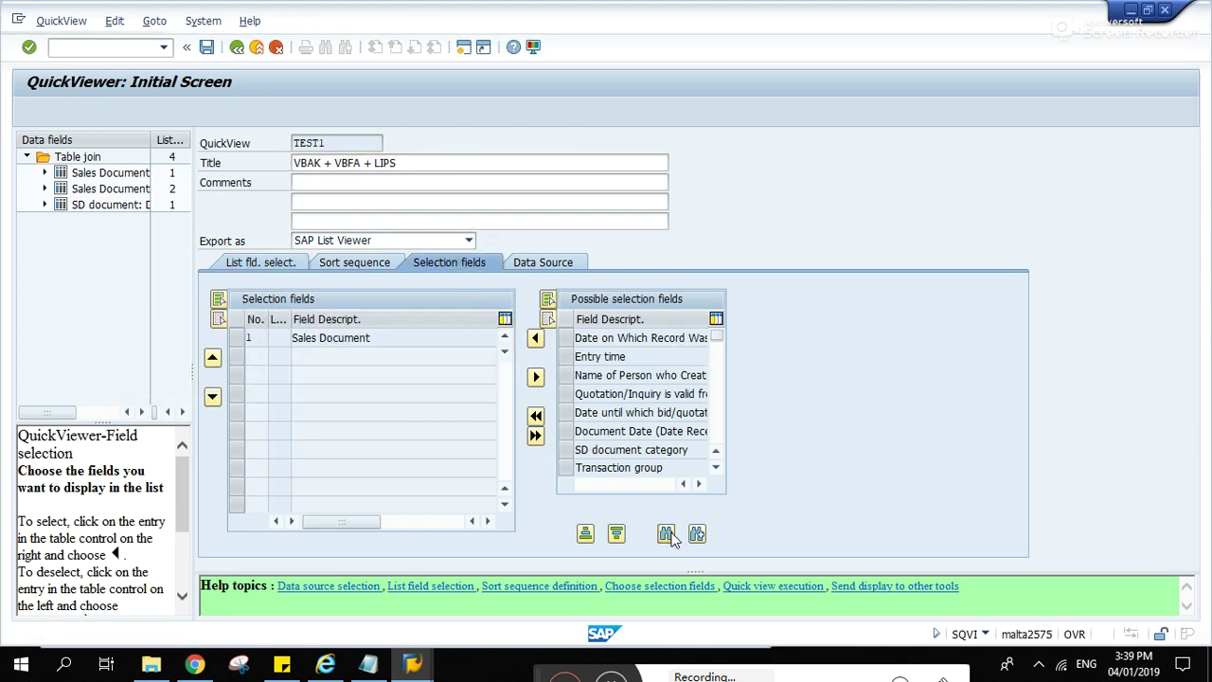
key(ctrl+v)
click(451, 380)
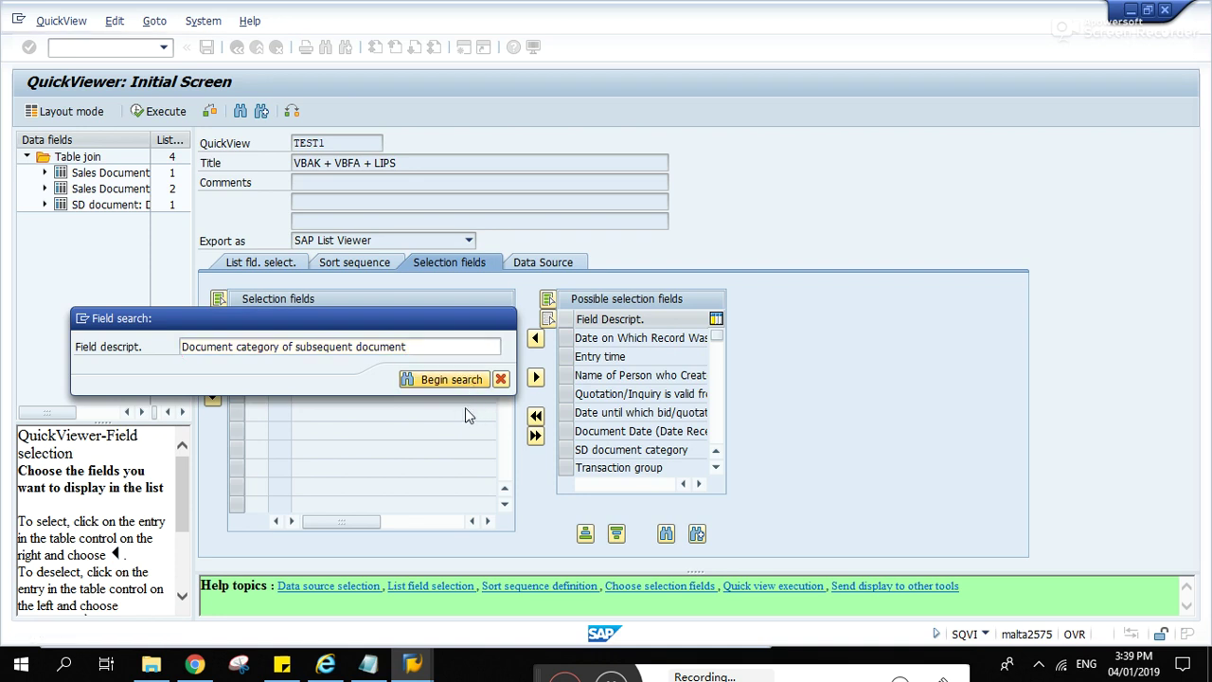
click(535, 339)
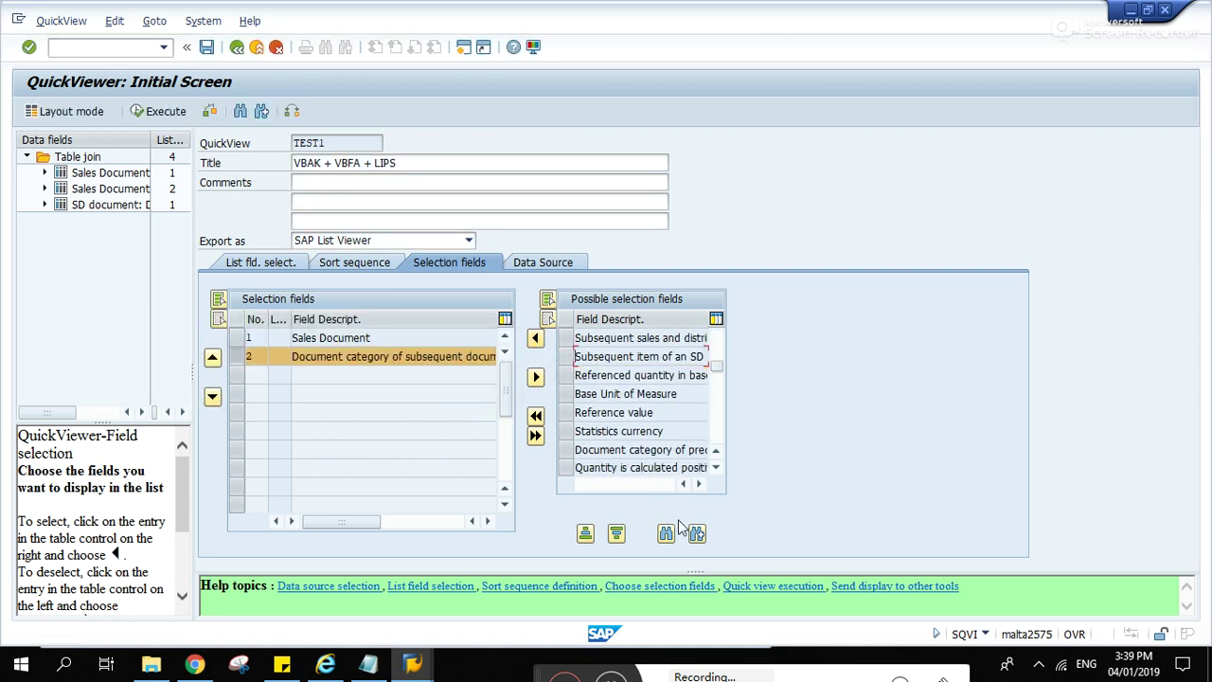
Save and generate TEST1, dismiss the warning log, and exit maintenance confirming the save.
click(206, 47)
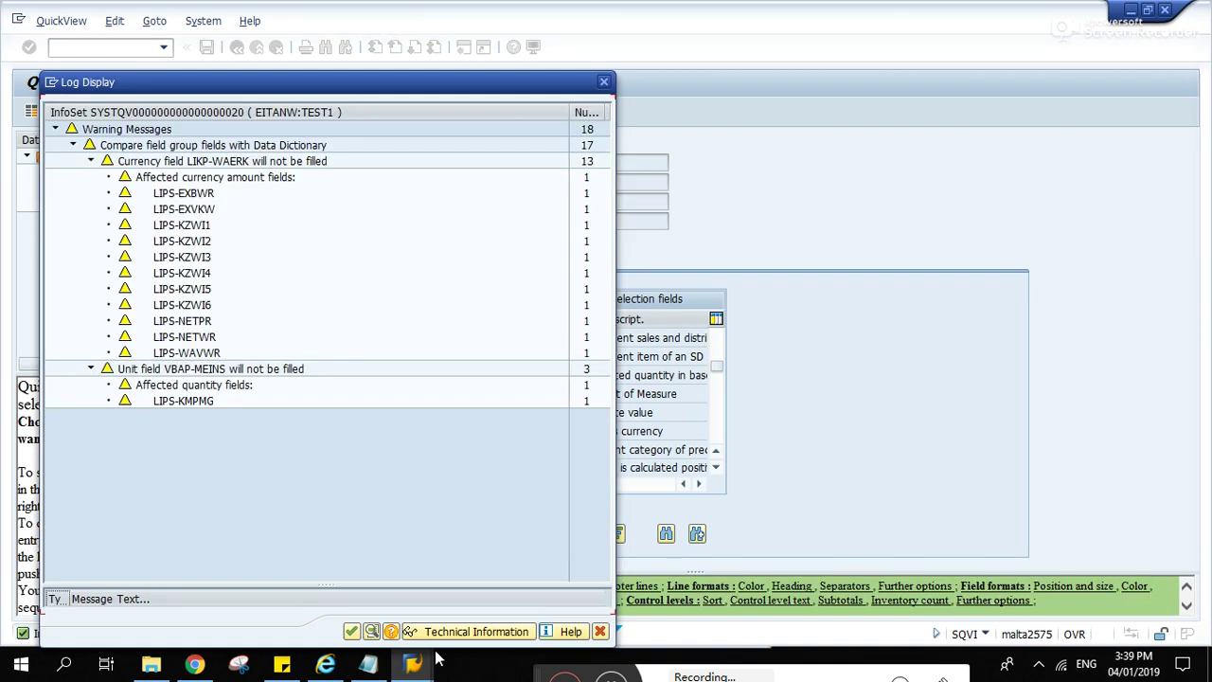
click(350, 630)
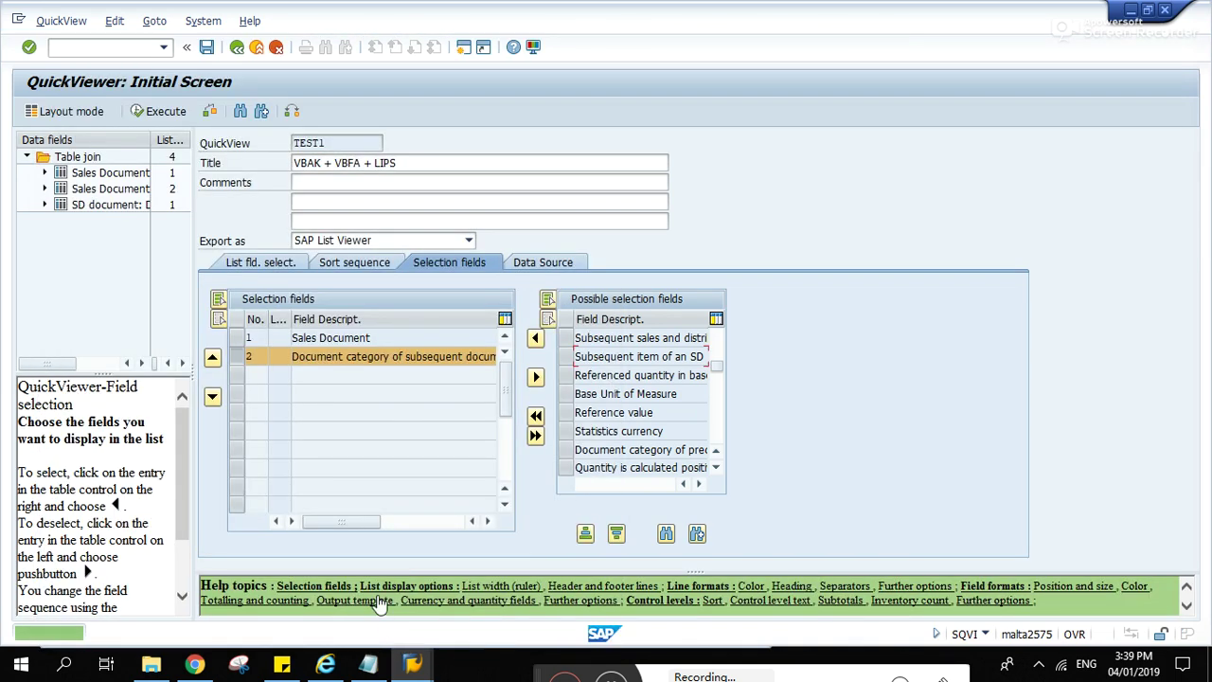
click(237, 47)
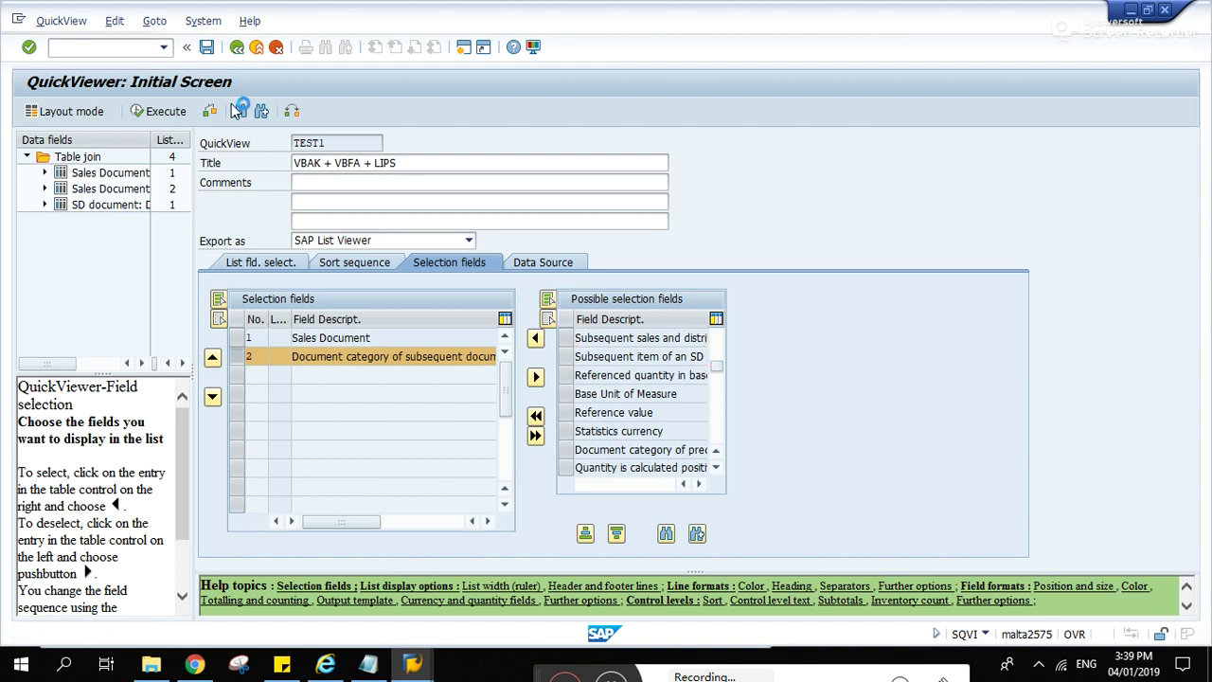
key(Return)
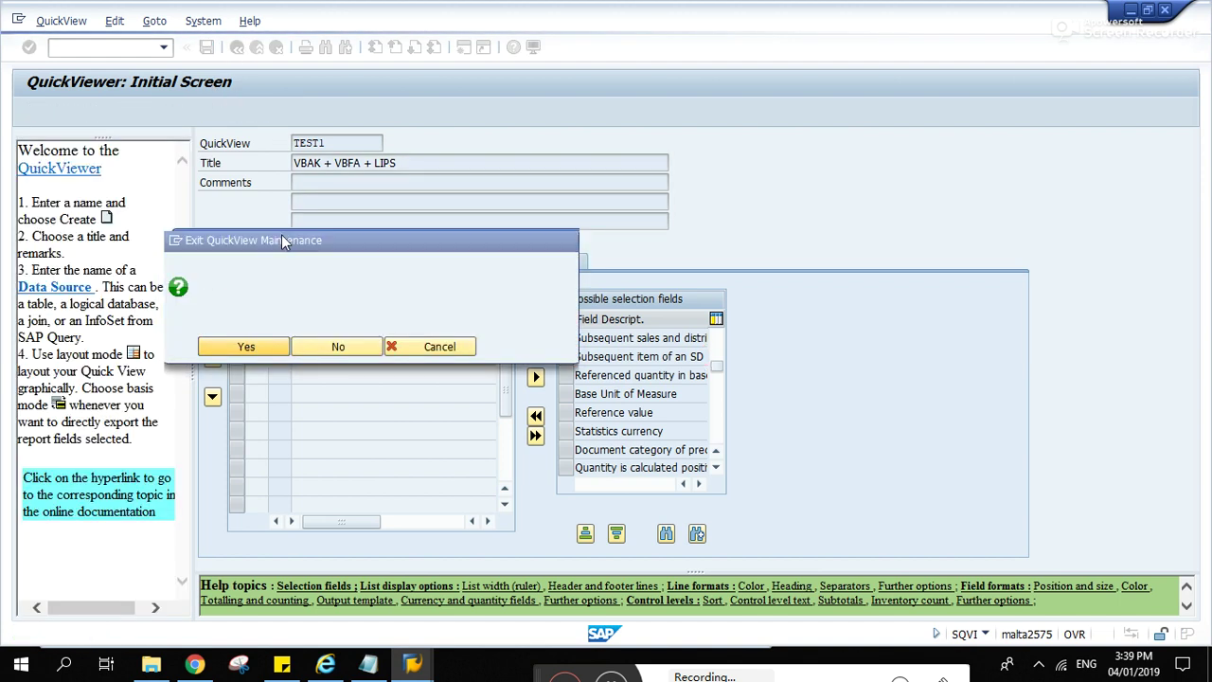
Run TEST1 for sales document 4969 with category J (Delivery), getting delivery 80003370.
click(360, 229)
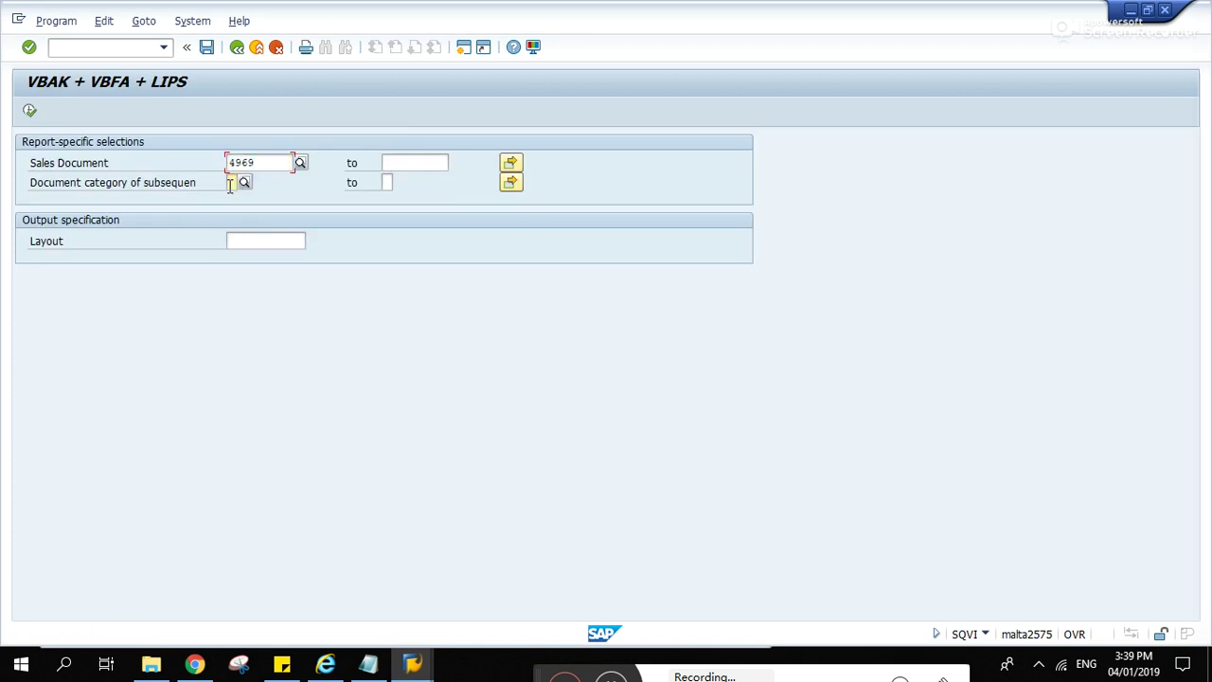
click(230, 184)
key(F4)
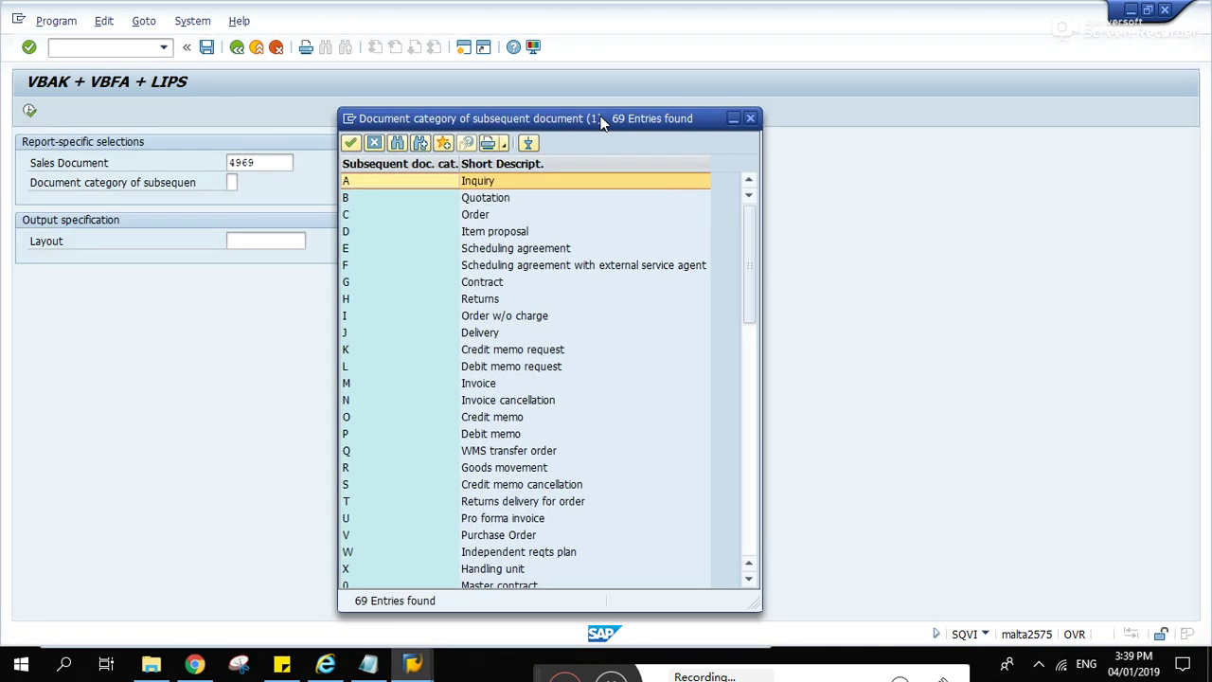
click(382, 323)
double_click(382, 321)
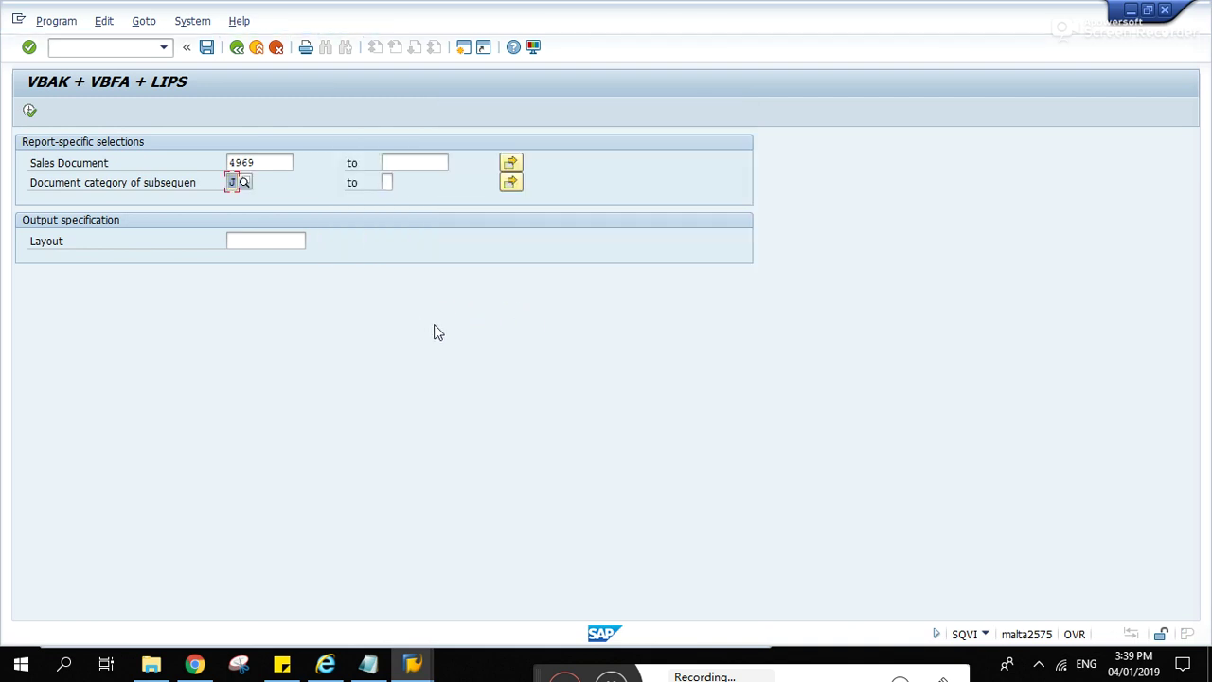
click(29, 112)
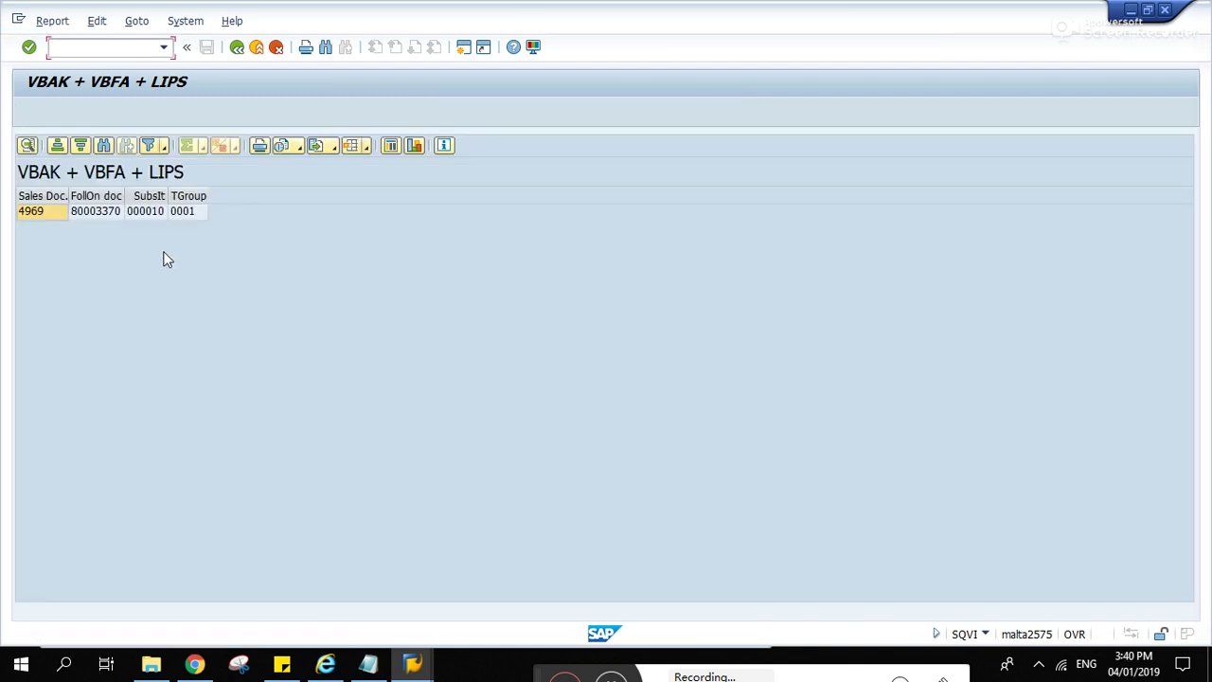
click(184, 211)
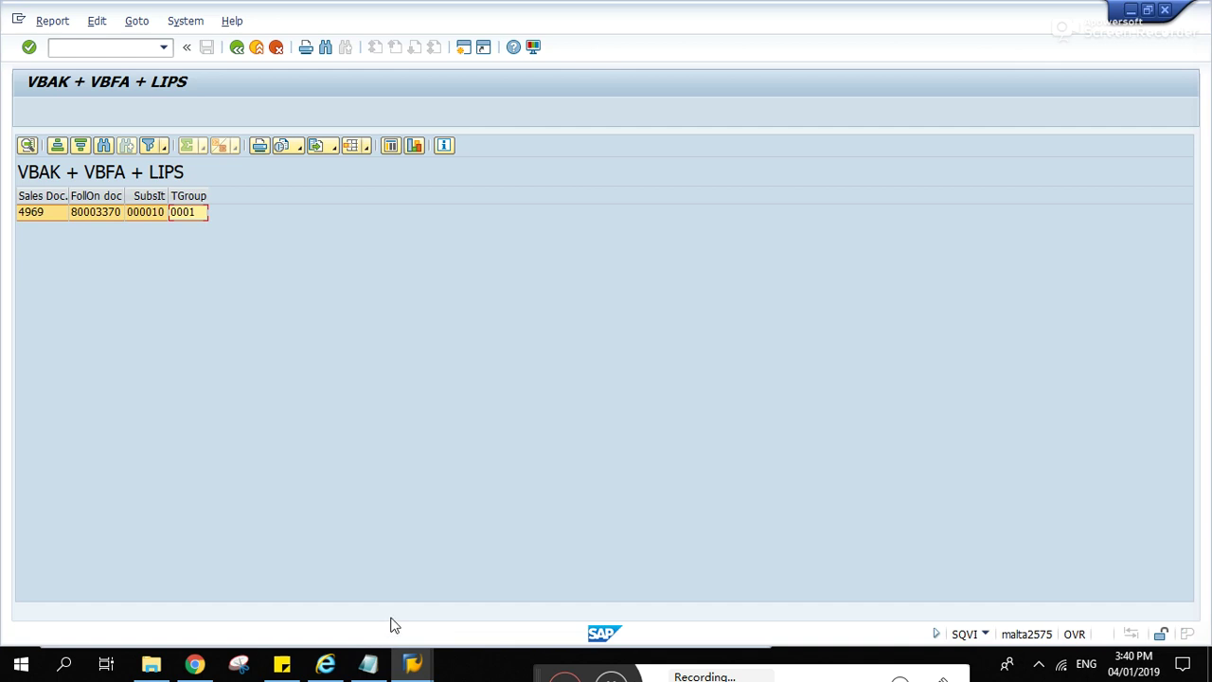
drag(533, 672, 512, 530)
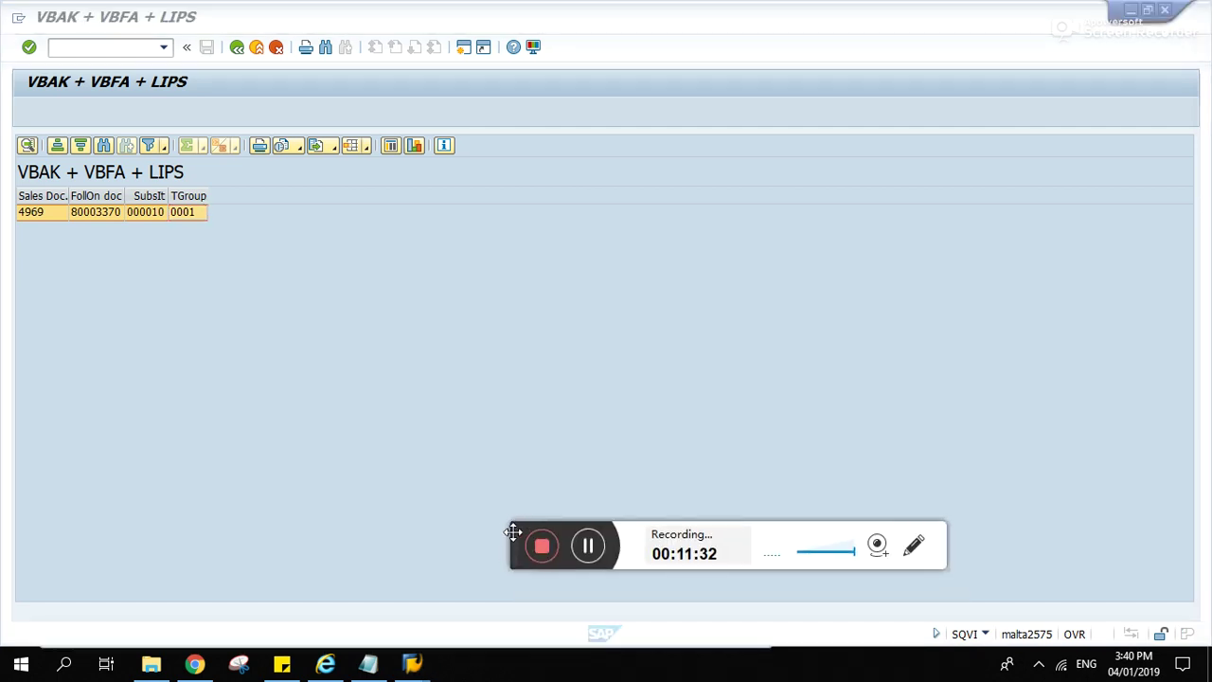